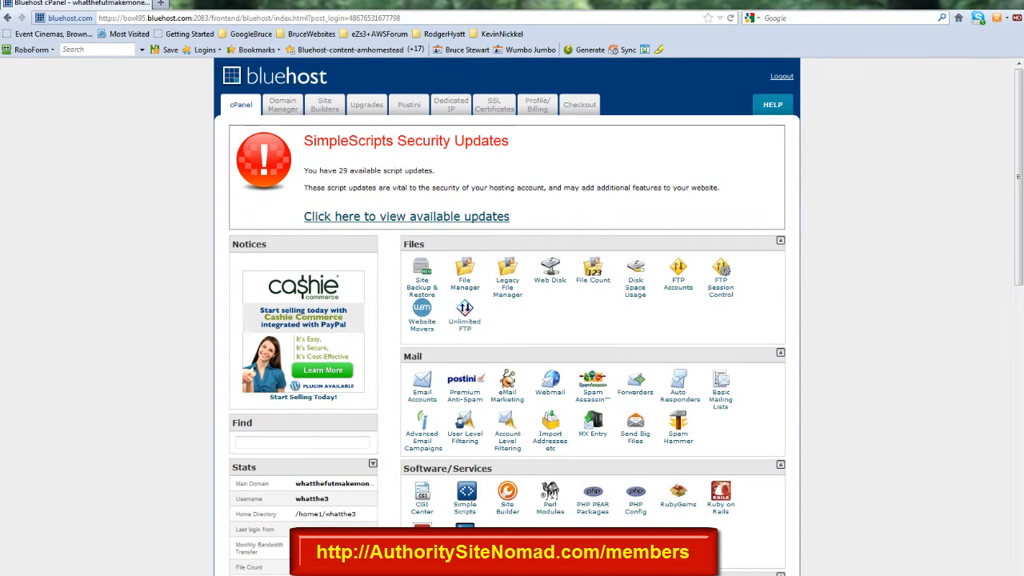
Check the postpartumdepressionfix.com row in the WebsitesDatabase Excel workbook, including its D/B entry, and put the workbook away
left_click_drag(0, 152, 633, 56)
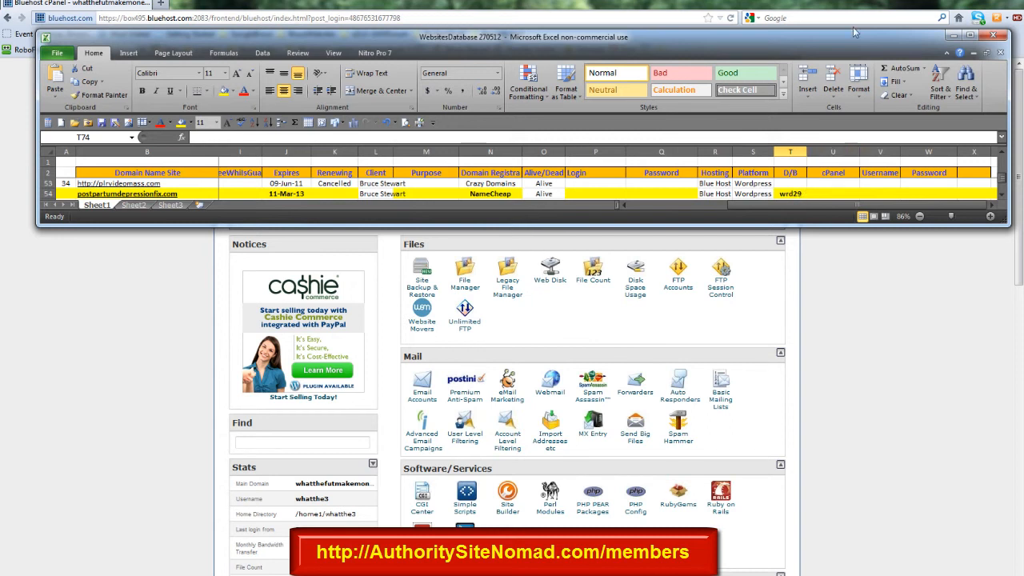
left_click(954, 36)
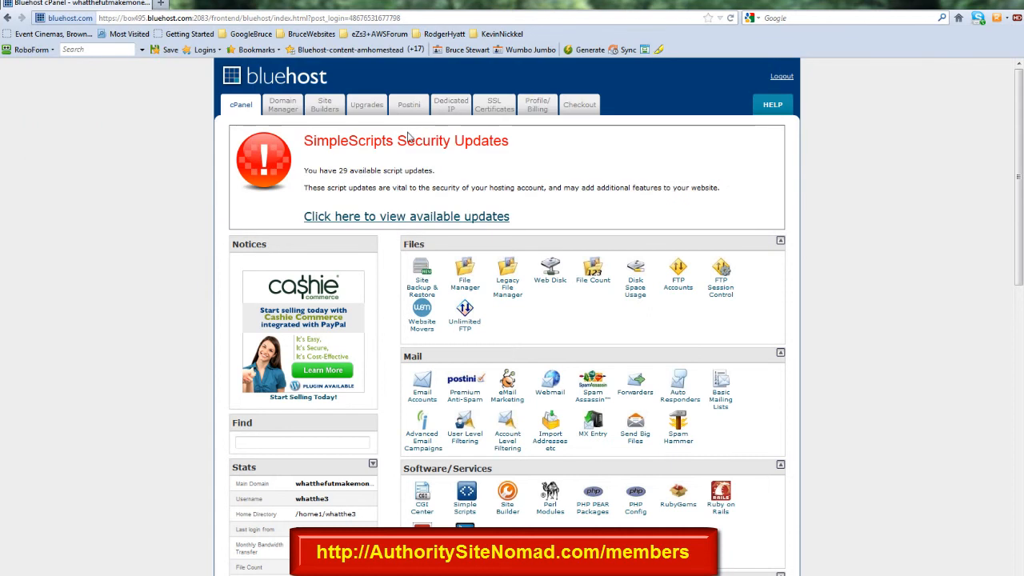
Look through the domain list in Bluehost's Domain Manager and return to the cPanel home page
left_click(286, 108)
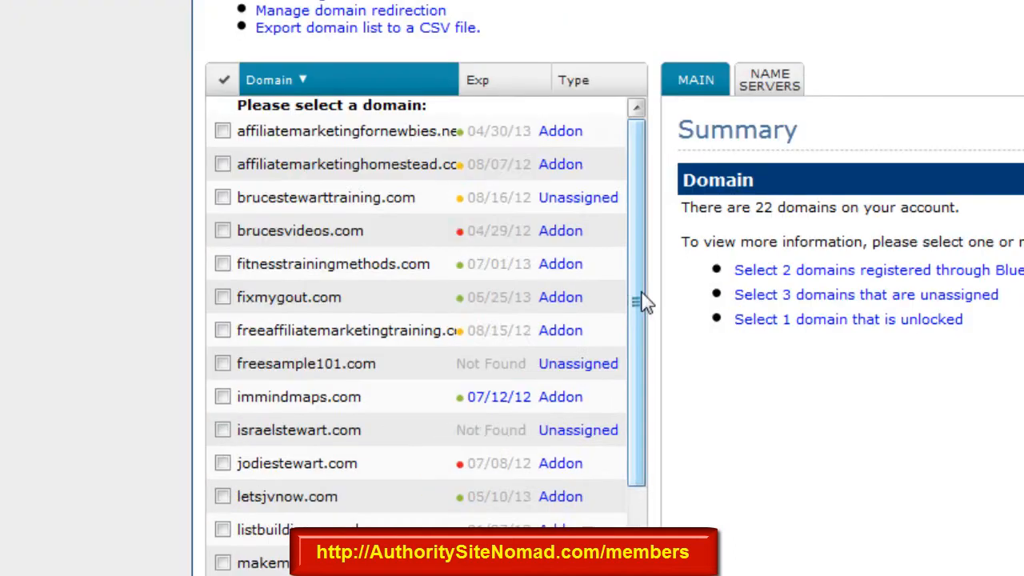
left_click_drag(562, 346, 448, 462)
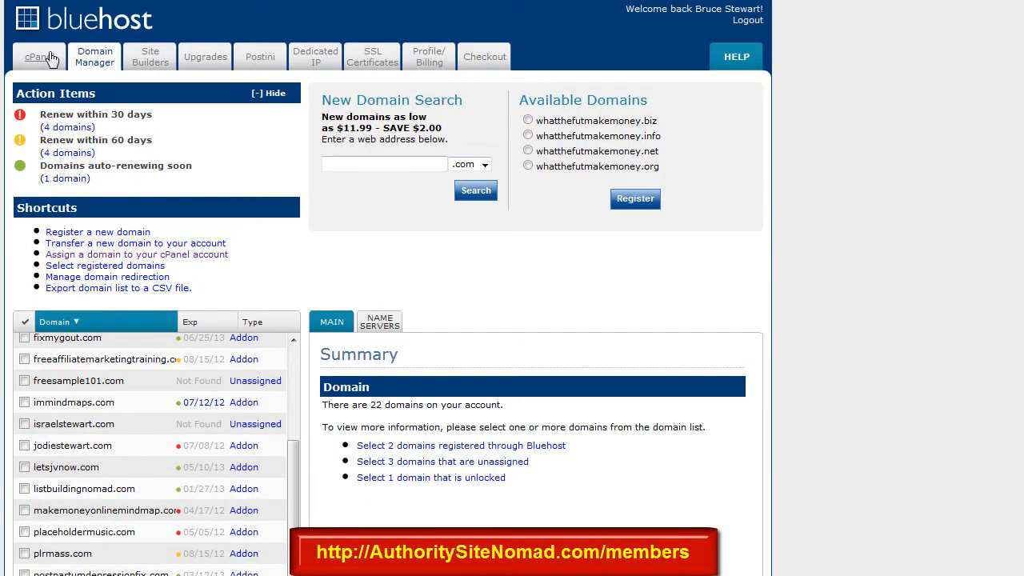
left_click(40, 57)
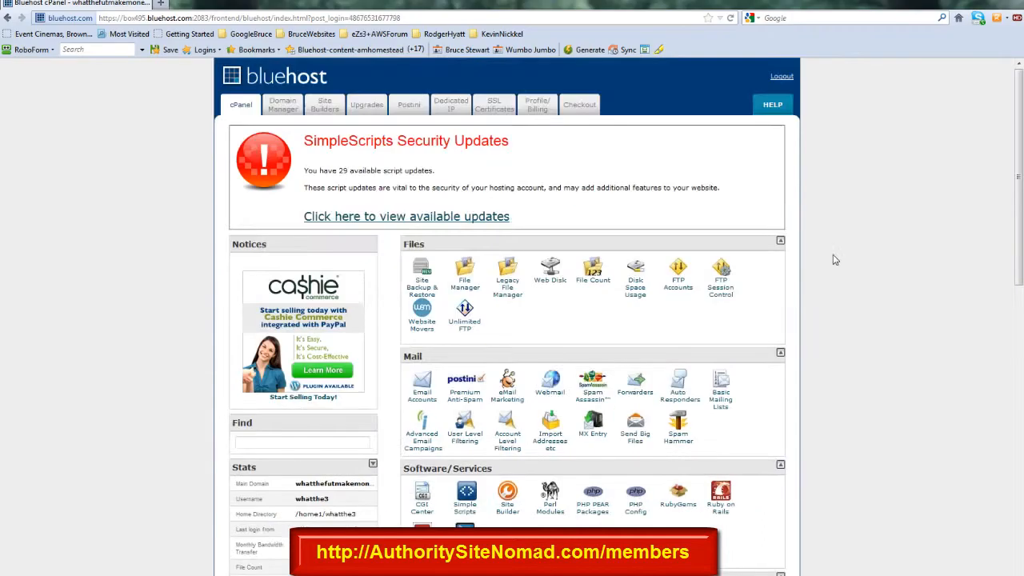
Open the MySQL Databases page from cPanel and dismiss the RoboForm AutoFill dialog to view the current databases
scroll(834, 259, "down", 3)
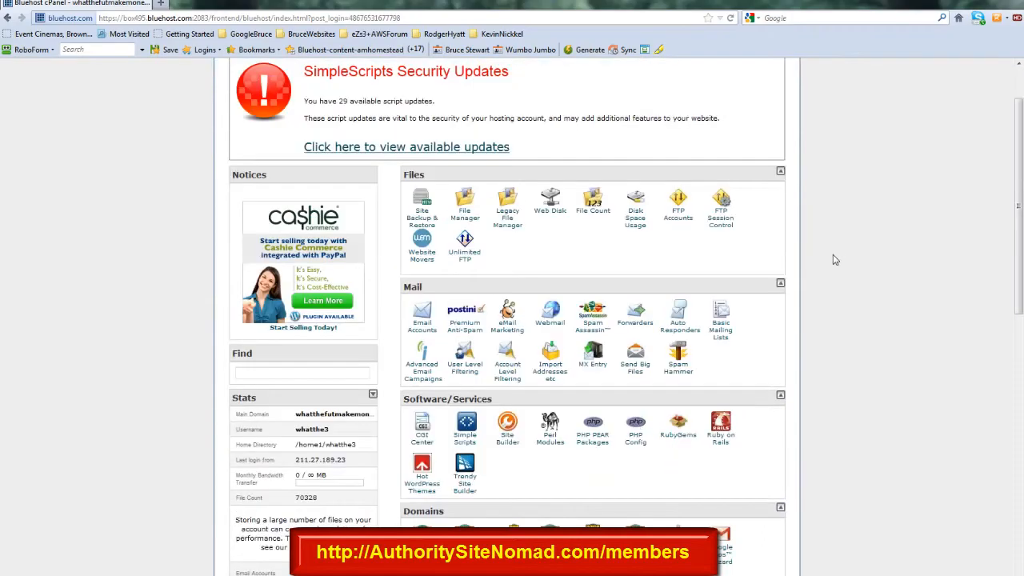
scroll(834, 259, "down", 2)
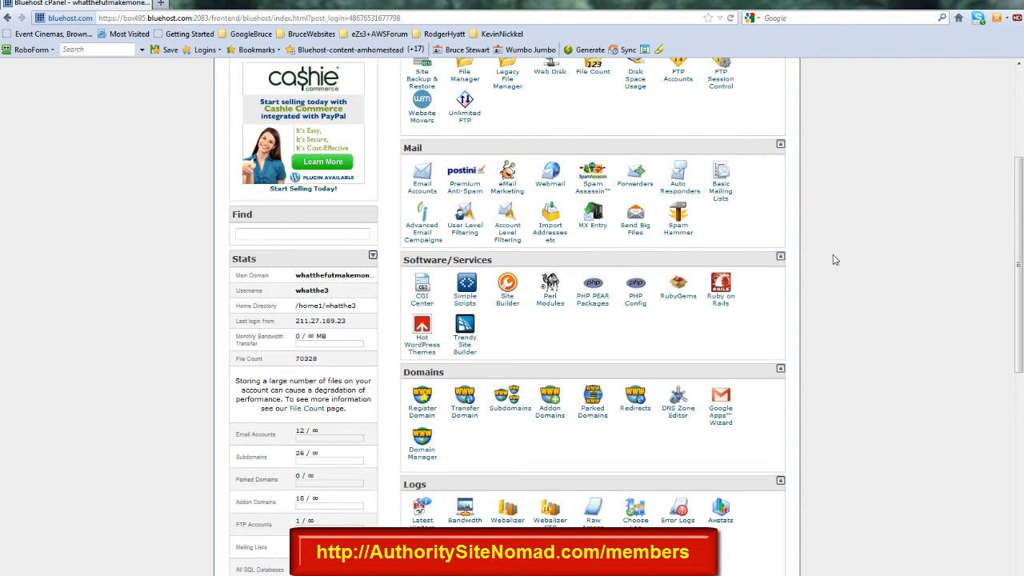
scroll(835, 259, "down", 4)
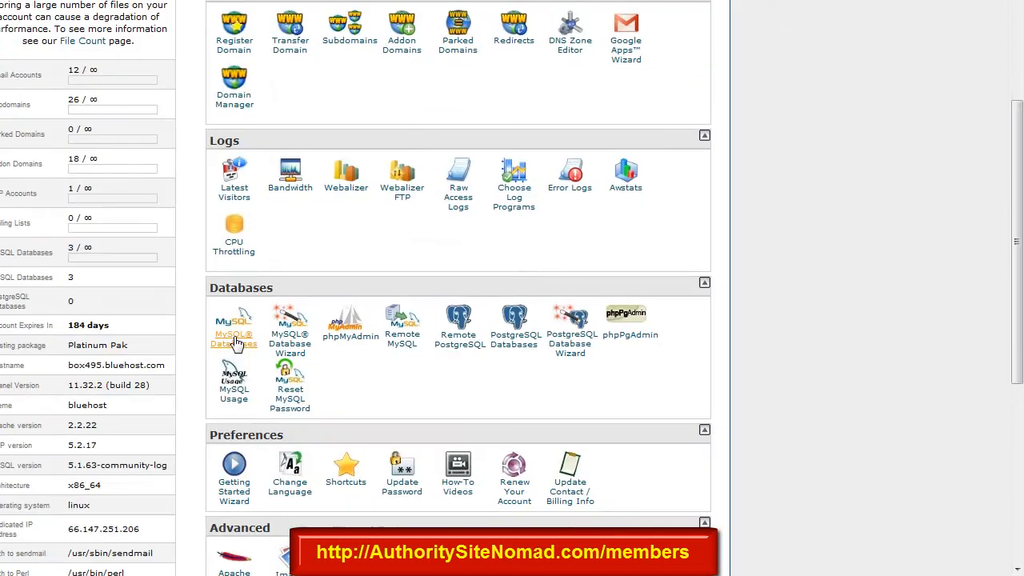
left_click(234, 340)
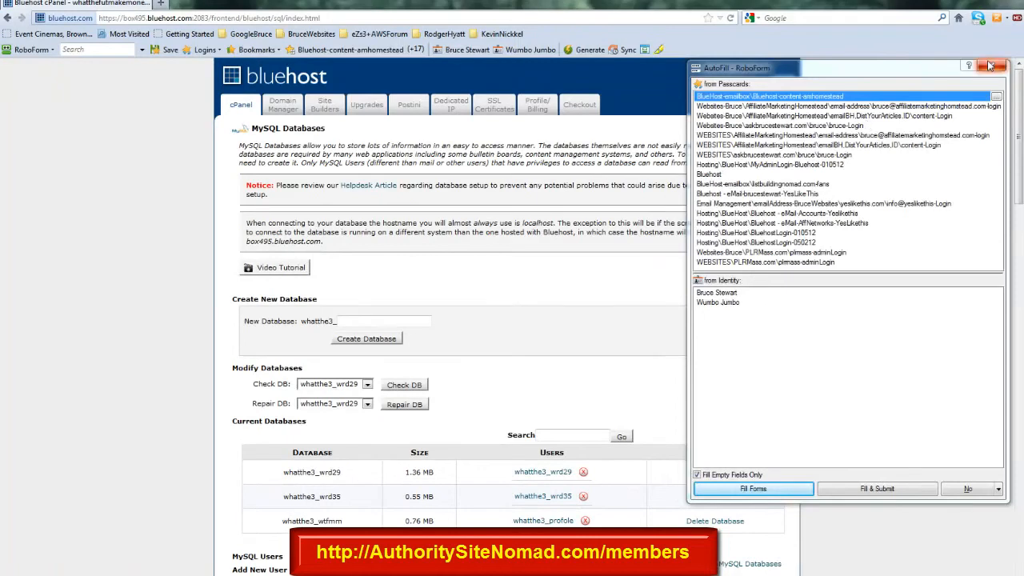
left_click(990, 66)
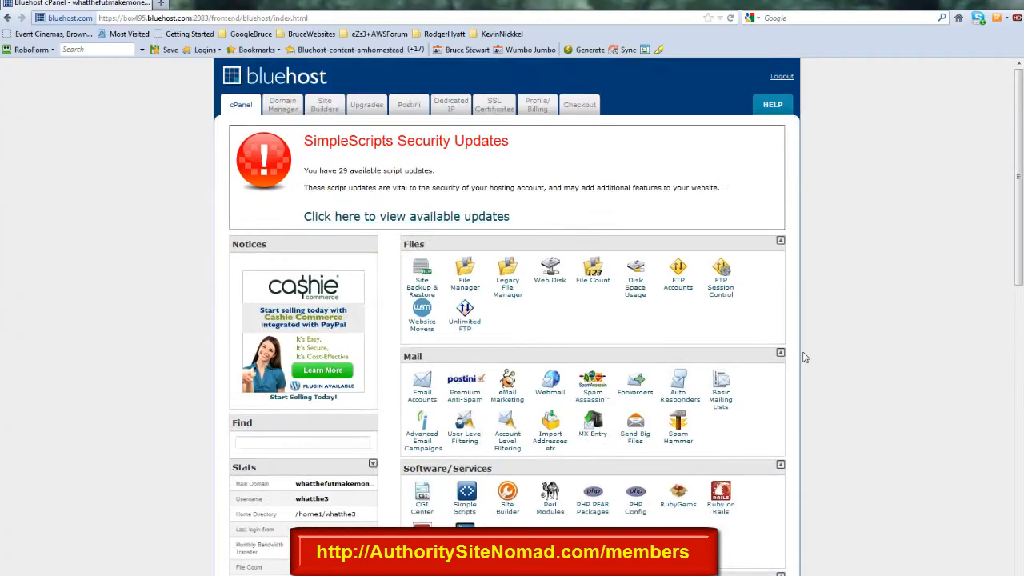
Log in to phpMyAdmin from cPanel with the prefilled username and password and open the _wrd29 database
scroll(781, 428, "down", 3)
scroll(805, 358, "down", 6)
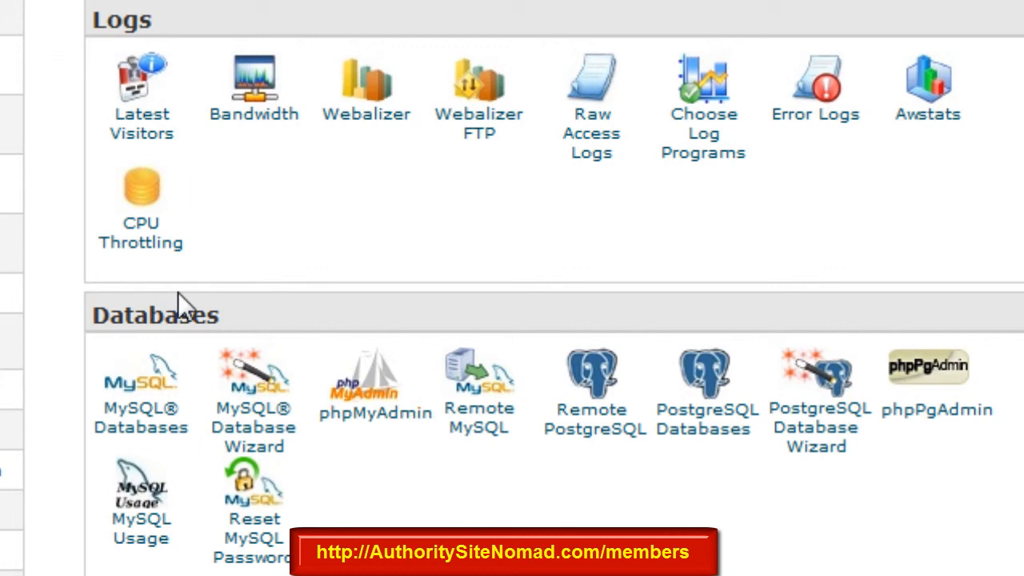
left_click(377, 419)
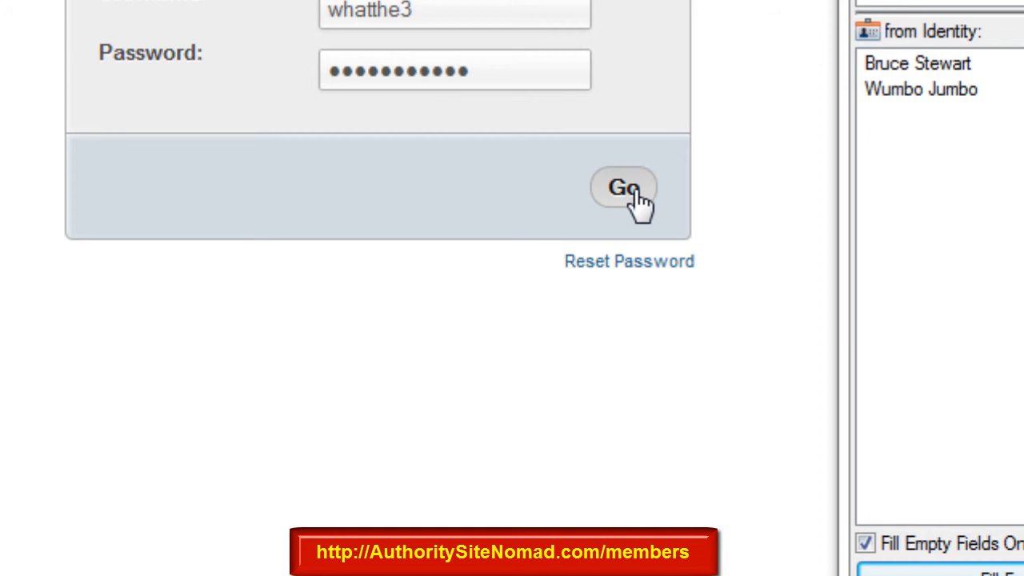
left_click(635, 192)
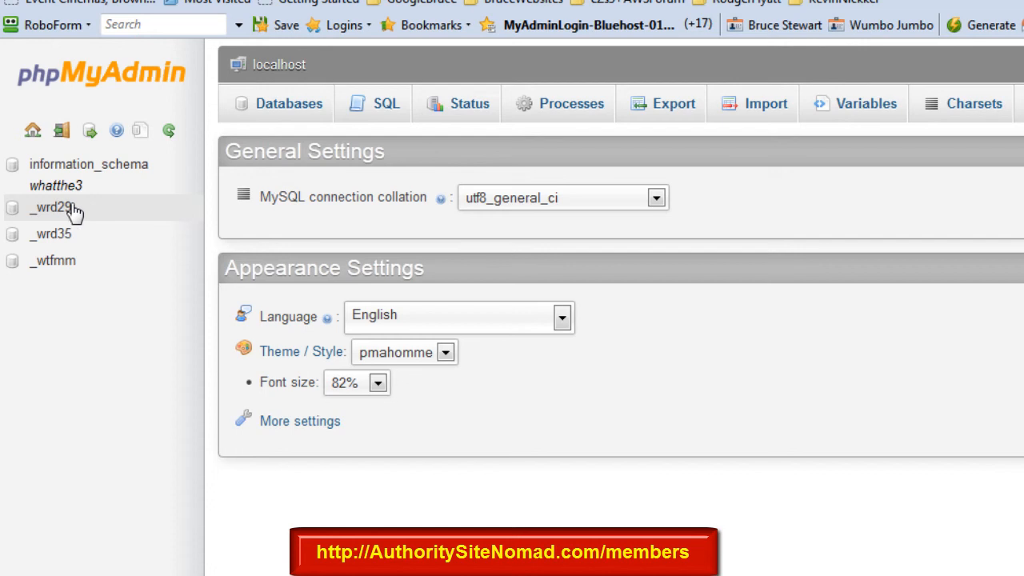
left_click(62, 209)
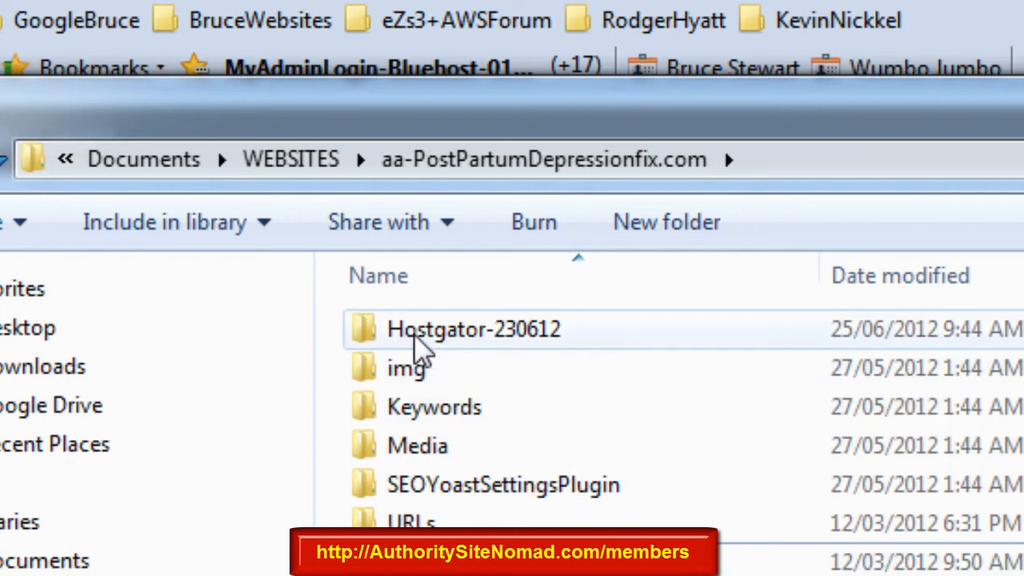
Open the Hostgator-230612 folder in Windows Explorer, inspect its BackUp-Database subfolder and return to the parent folder
mouse_move(412, 341)
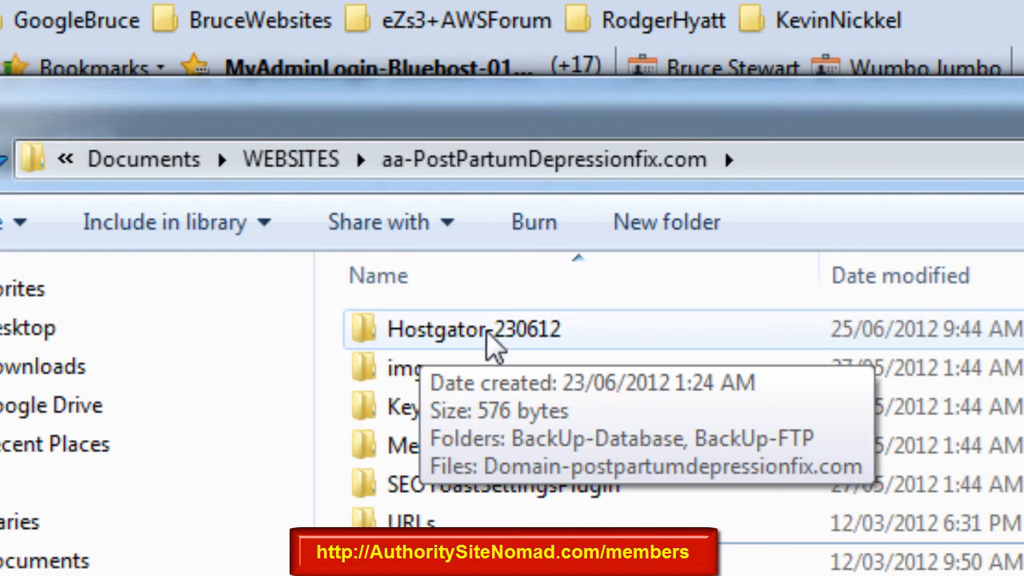
mouse_move(369, 335)
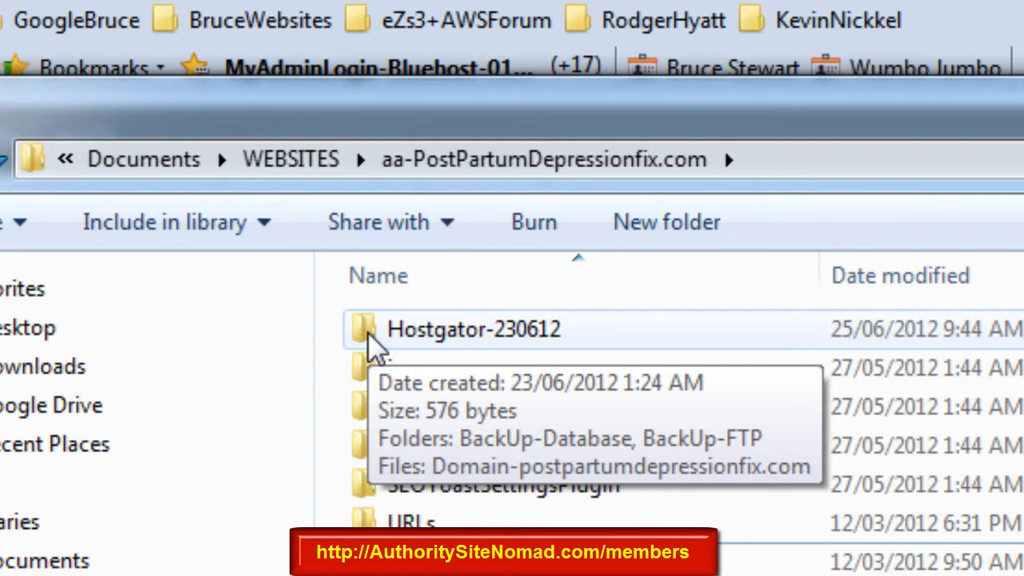
left_click(368, 333)
double_click(368, 333)
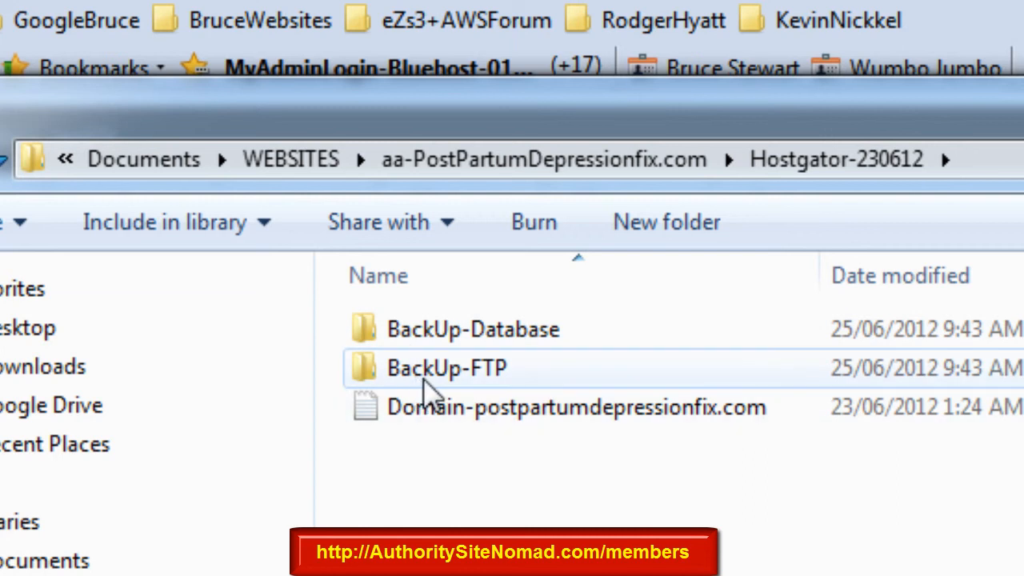
mouse_move(436, 384)
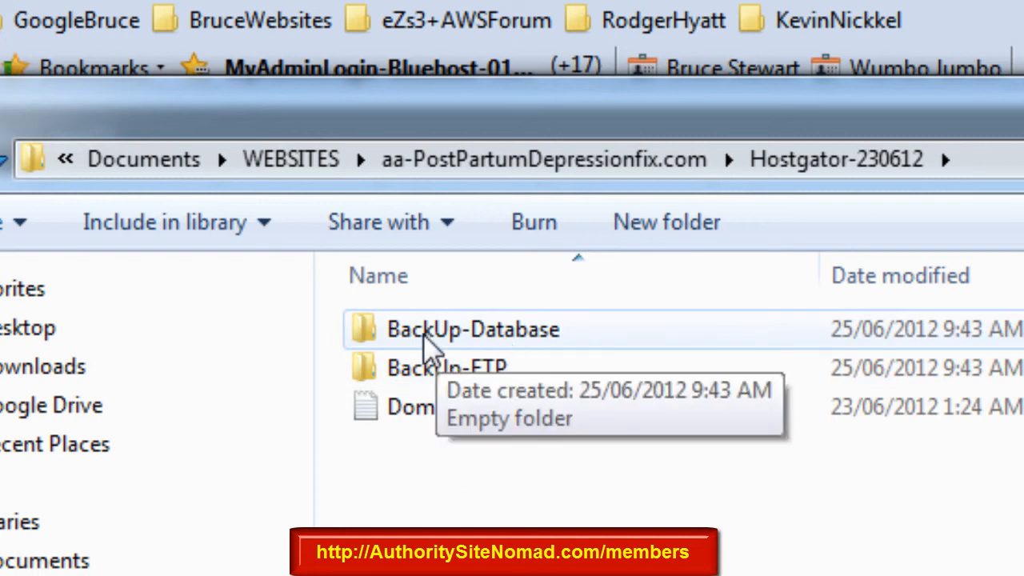
double_click(370, 332)
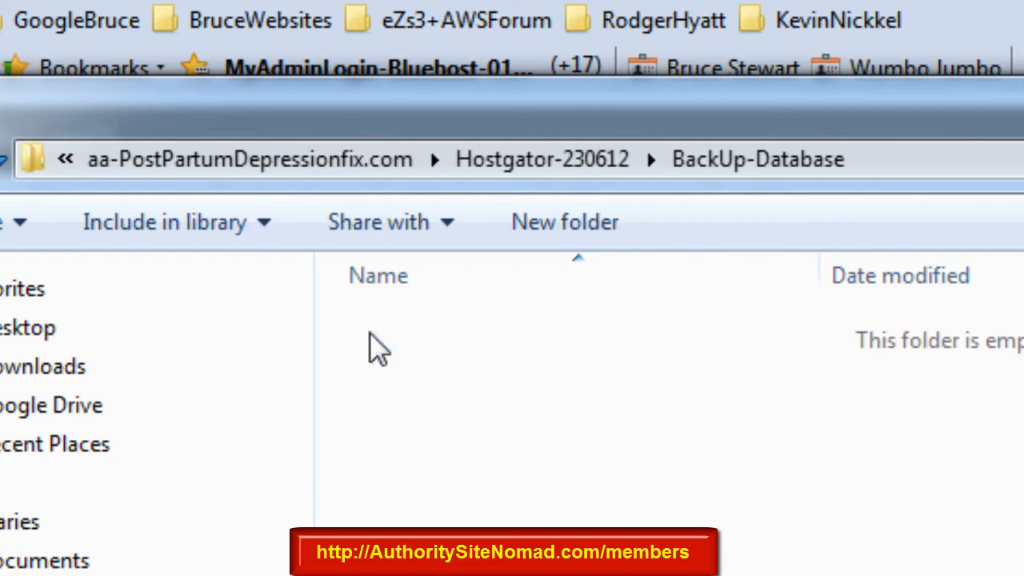
key("BackSpace")
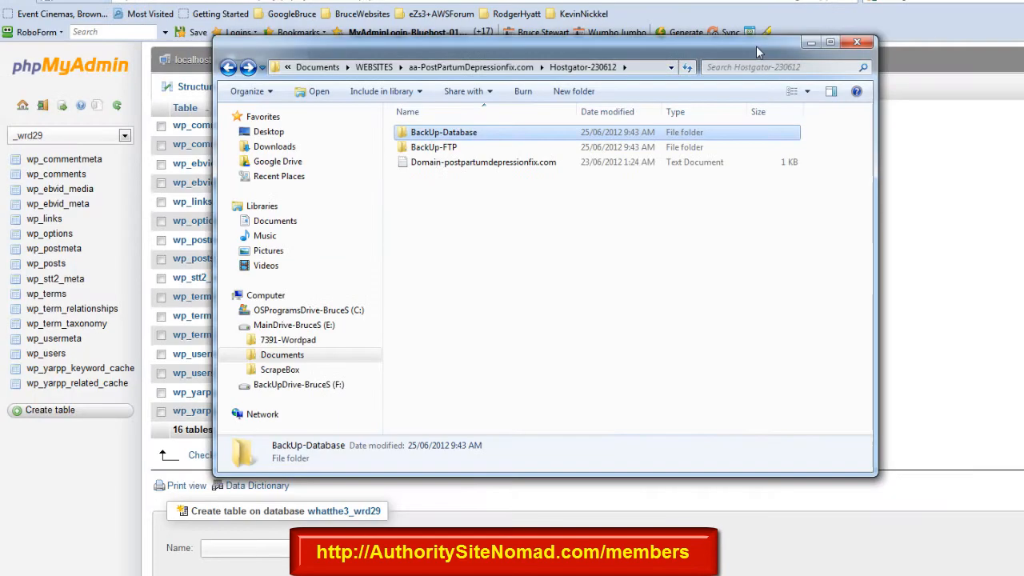
Move the Explorer window aside to view the _wrd29 tables, bring it back, and minimize Explorer and Firefox
left_click_drag(756, 45, 0, 92)
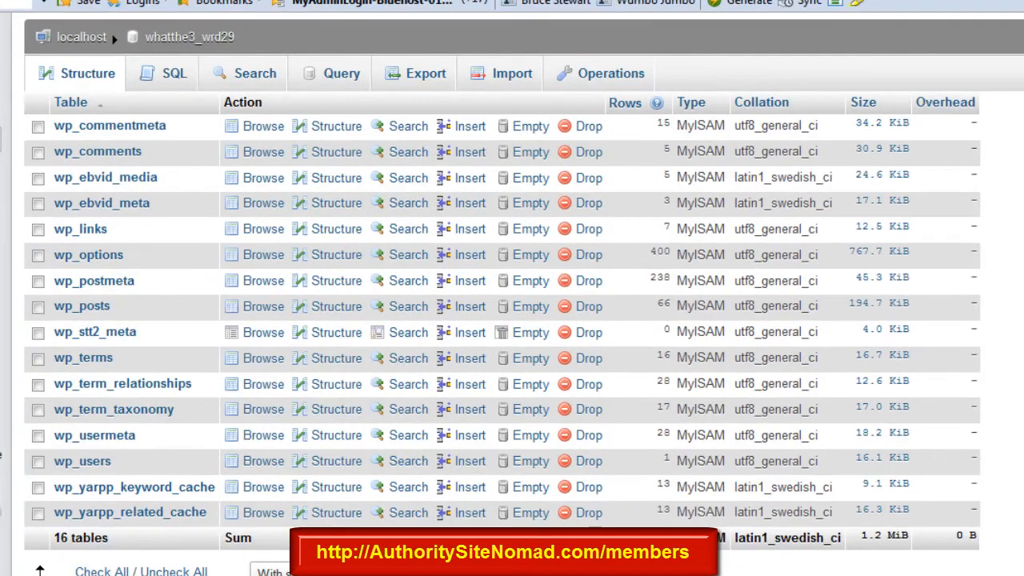
left_click_drag(0, 90, 815, 83)
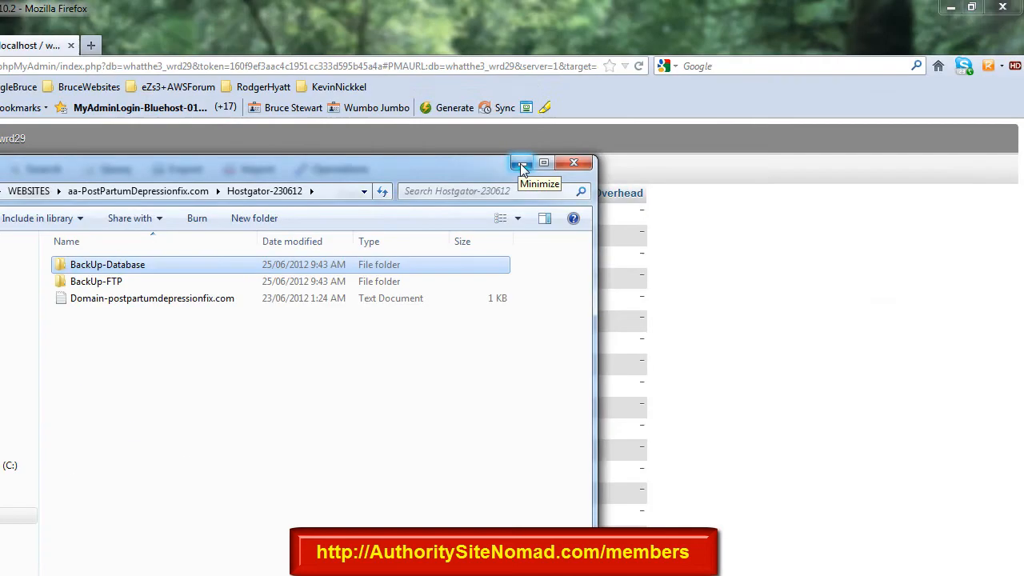
left_click(829, 68)
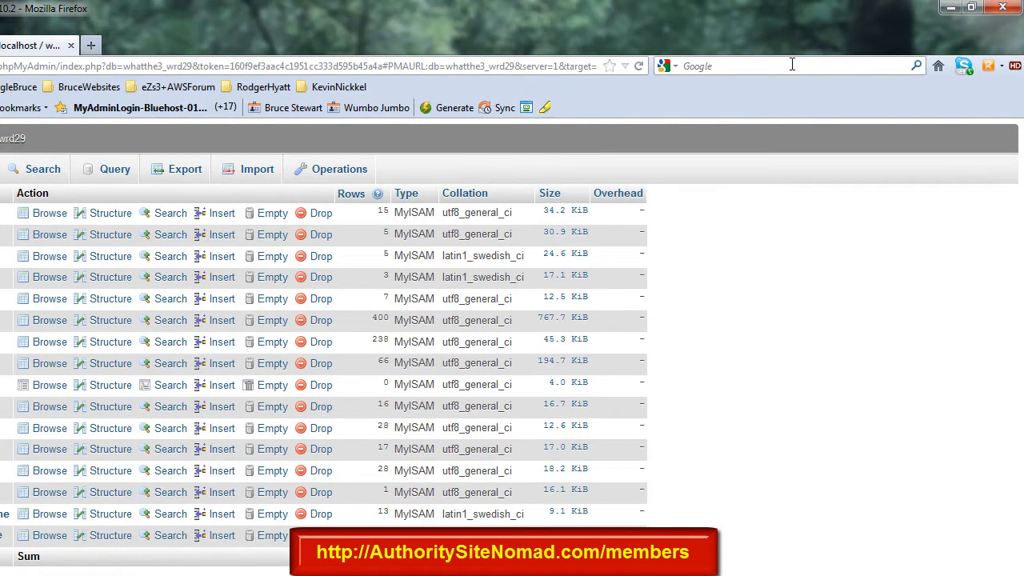
left_click(950, 7)
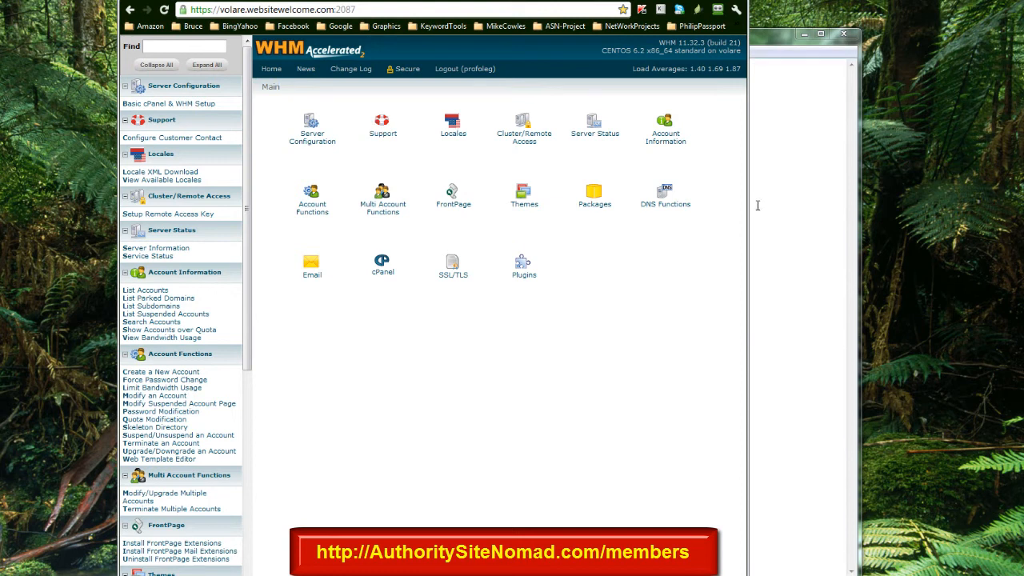
Widen the WHM browser window and list the hosting accounts
left_click_drag(748, 208, 935, 218)
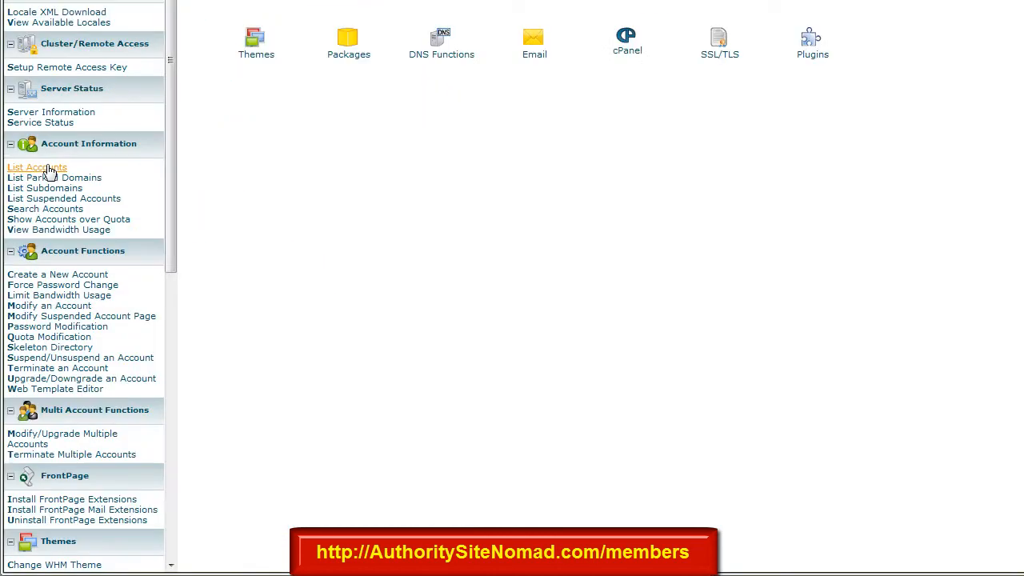
left_click(80, 172)
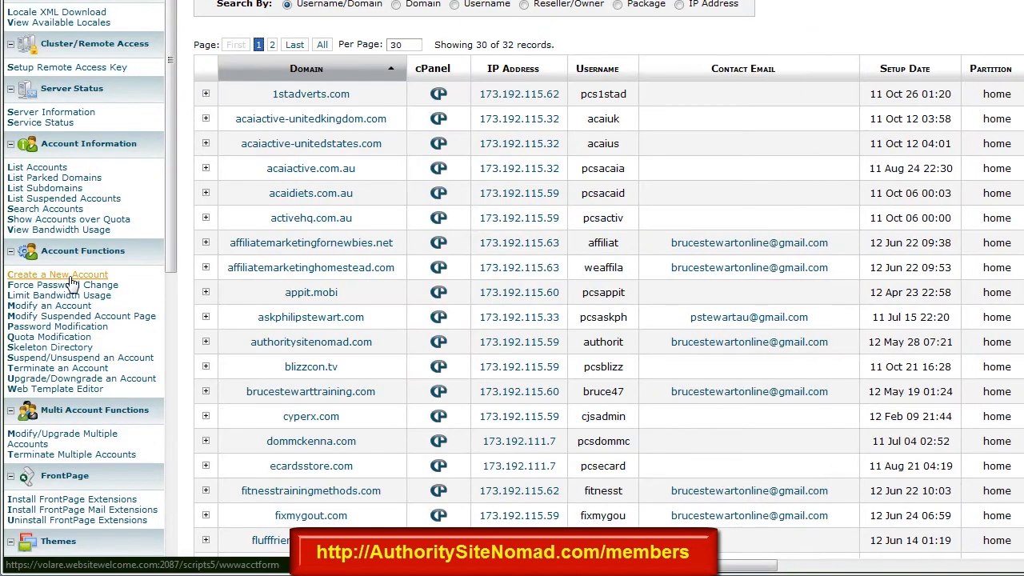
Open WHM's Create a New Account form without AutoFill and check the account details template in the Domain-postpartumdepressionfix.com Notepad file
left_click(62, 277)
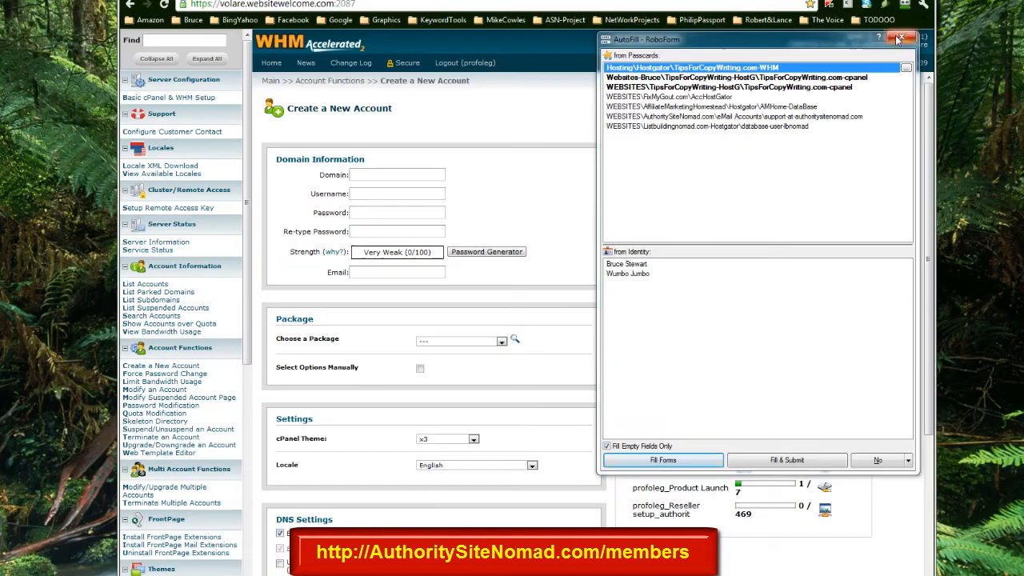
left_click(900, 40)
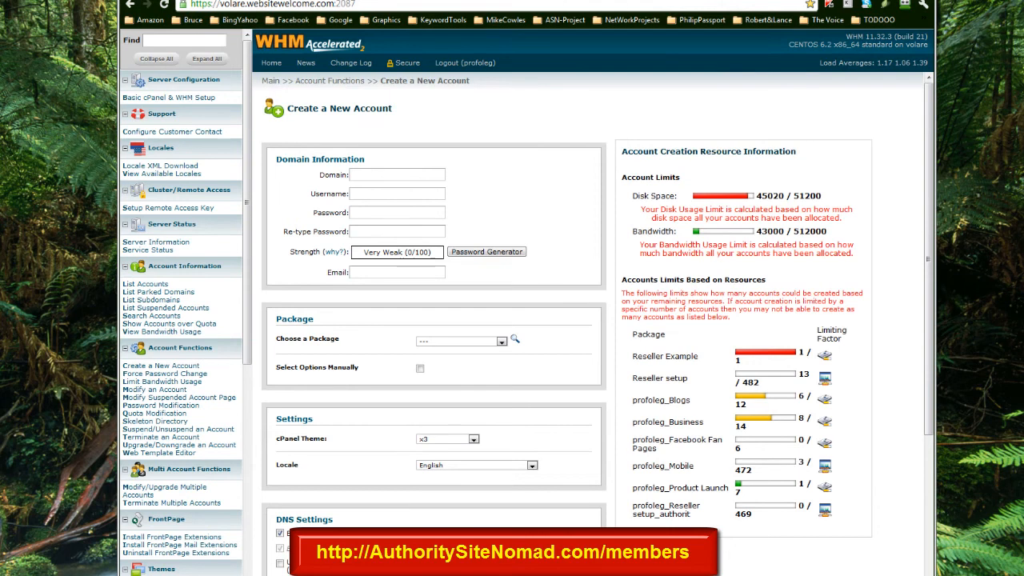
left_click_drag(606, 0, 0, 2)
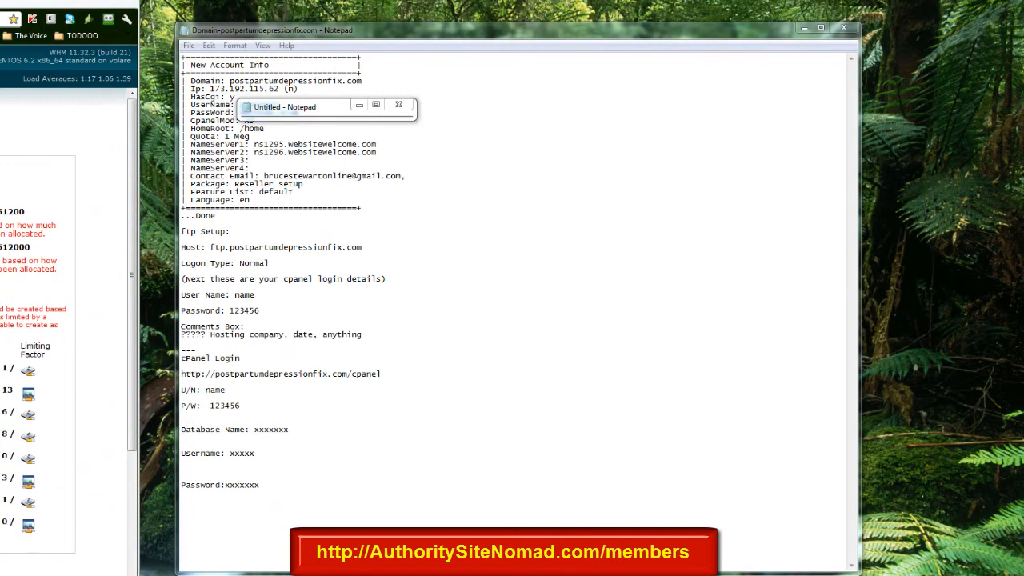
left_click_drag(49, 3, 784, 0)
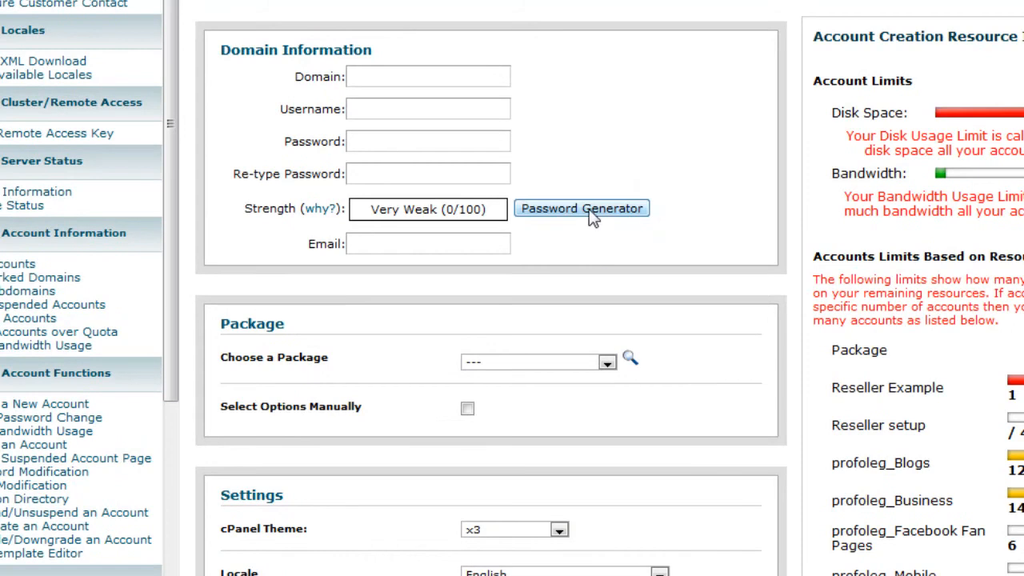
Review the new account form's package choices, cPanel theme, locale, DNS and mail routing settings without choosing a package
left_click(608, 364)
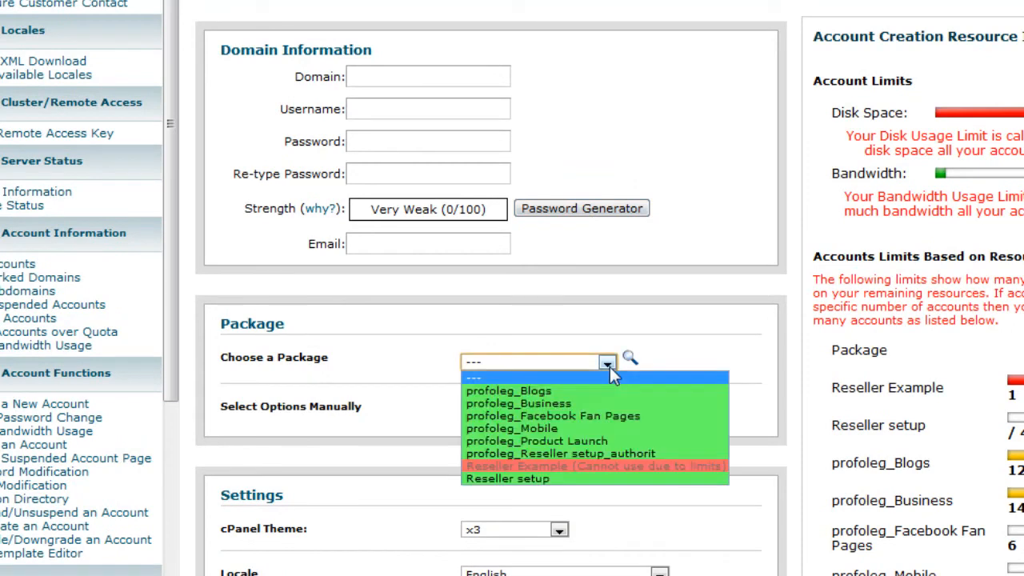
left_click(720, 329)
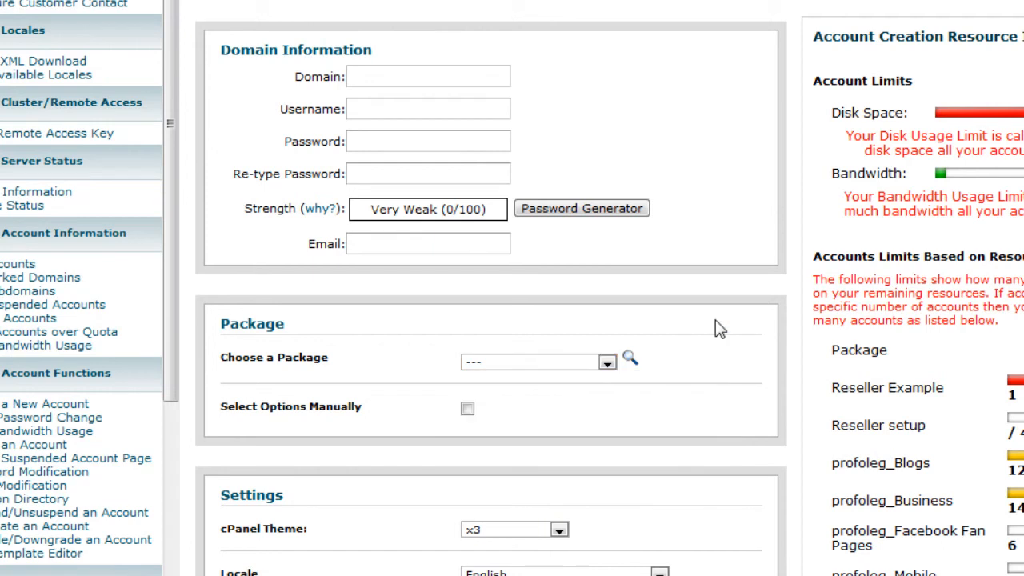
scroll(719, 329, "down", 3)
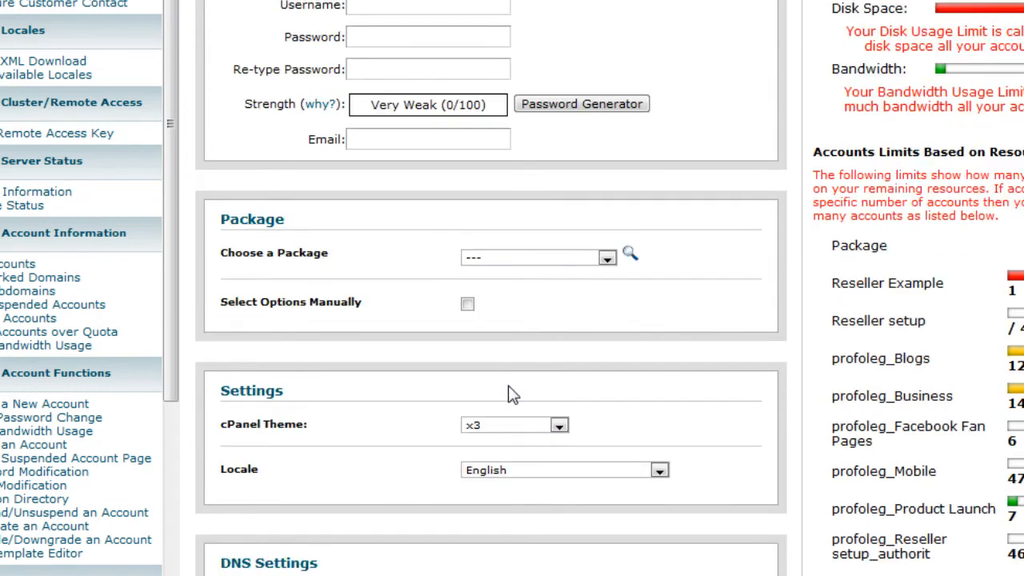
scroll(361, 401, "down", 5)
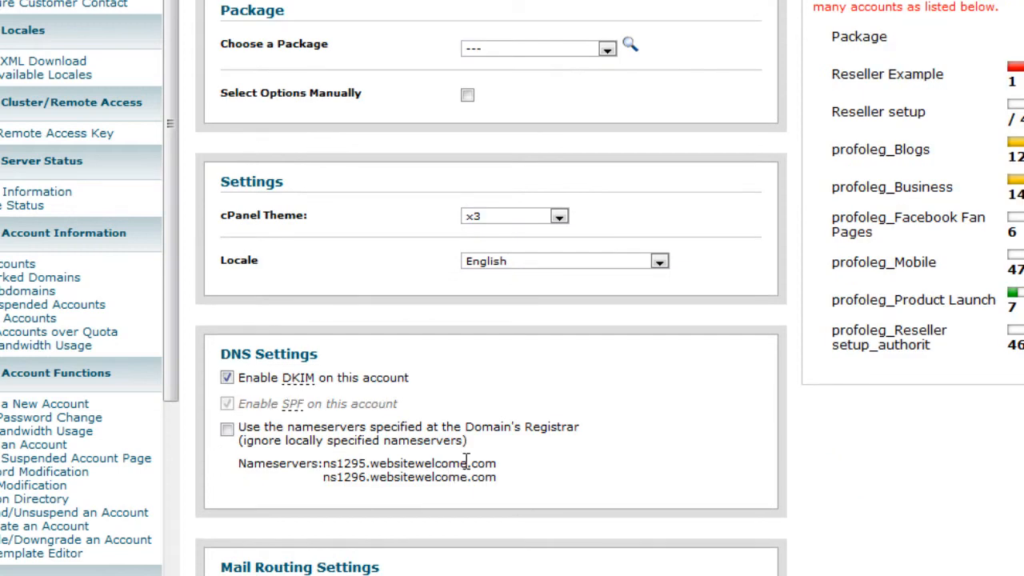
scroll(468, 466, "down", 1)
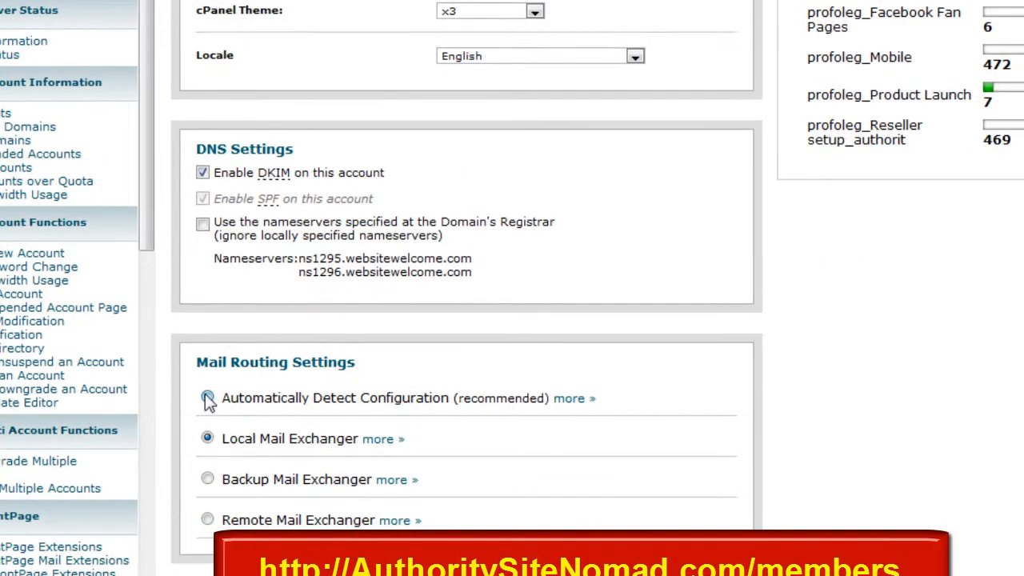
Return to the WHM list of hosting accounts and look through the domains and their usernames
left_click(222, 492)
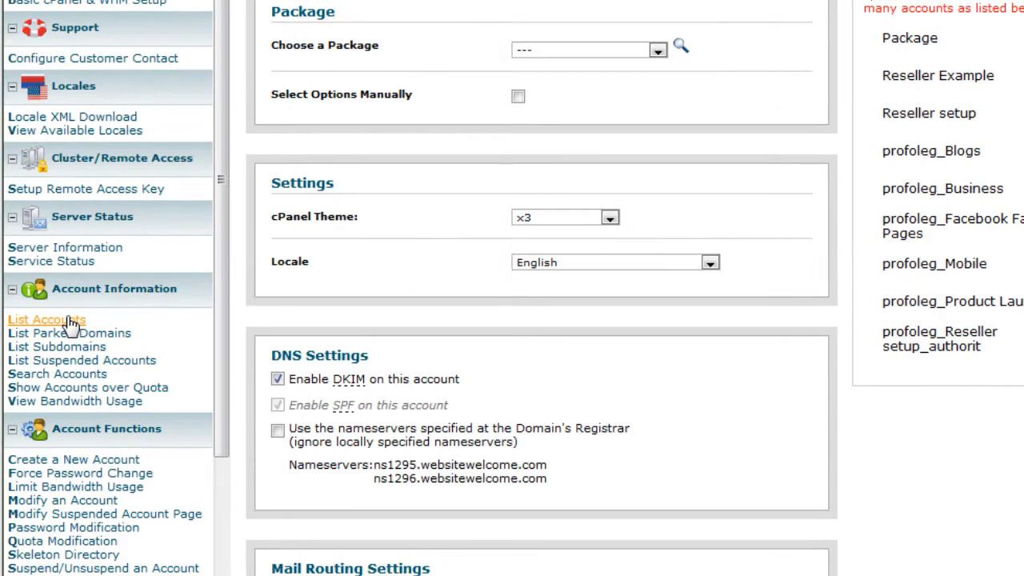
left_click(71, 321)
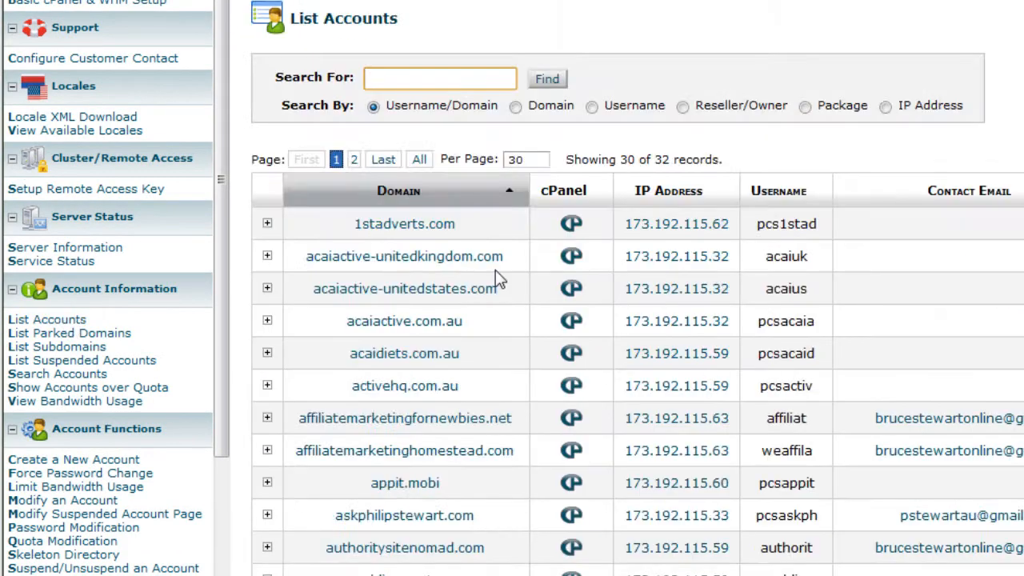
scroll(500, 276, "down", 6)
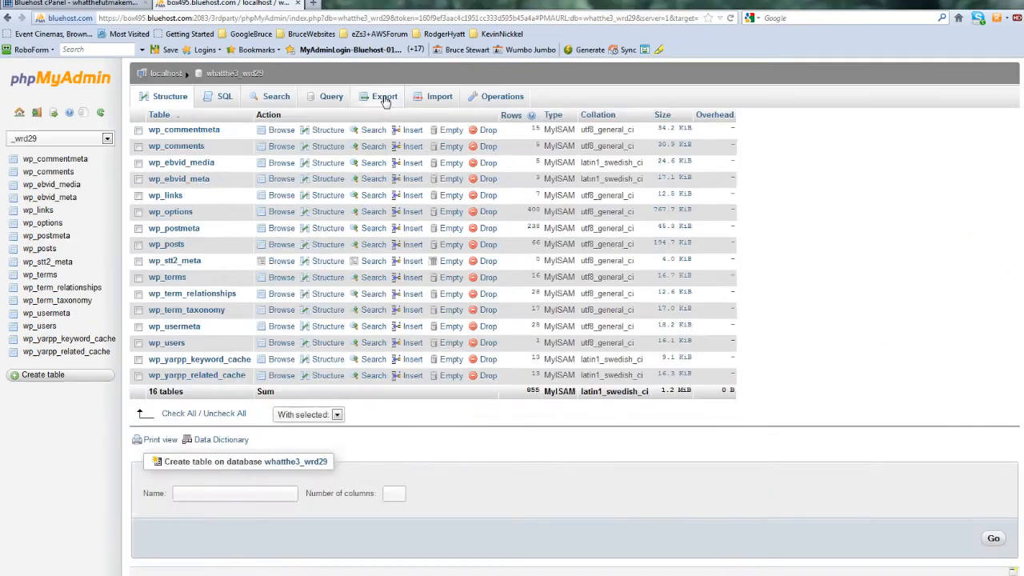
Export the whatthe3_wrd29 database in phpMyAdmin with the Quick method in SQL format and save the file
left_click(385, 98)
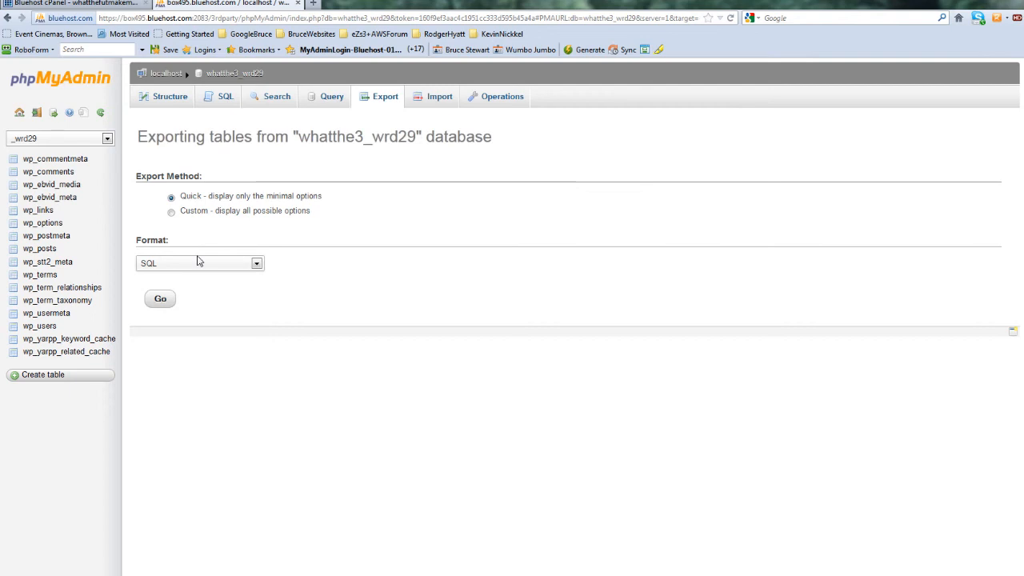
left_click(160, 301)
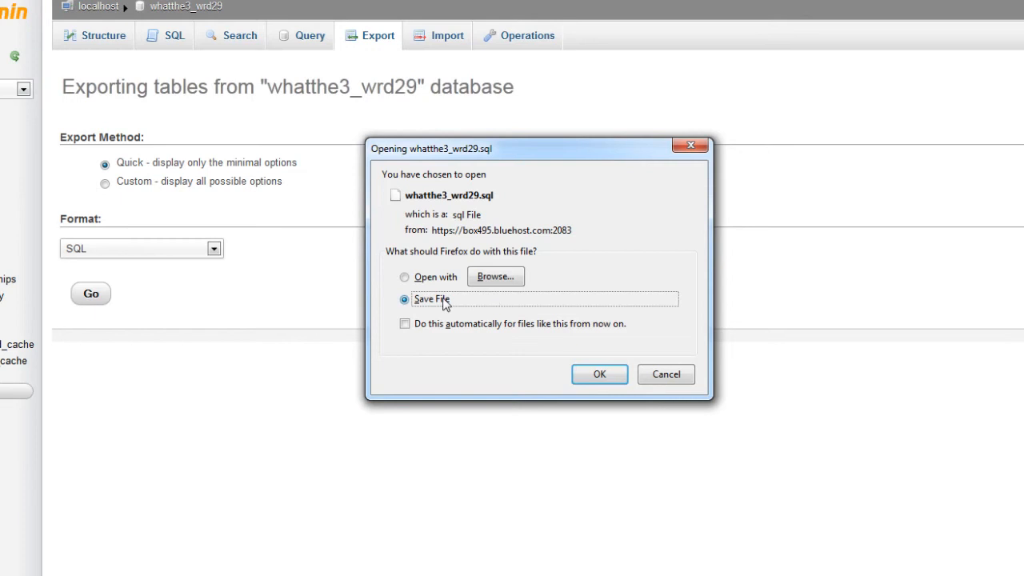
left_click(605, 378)
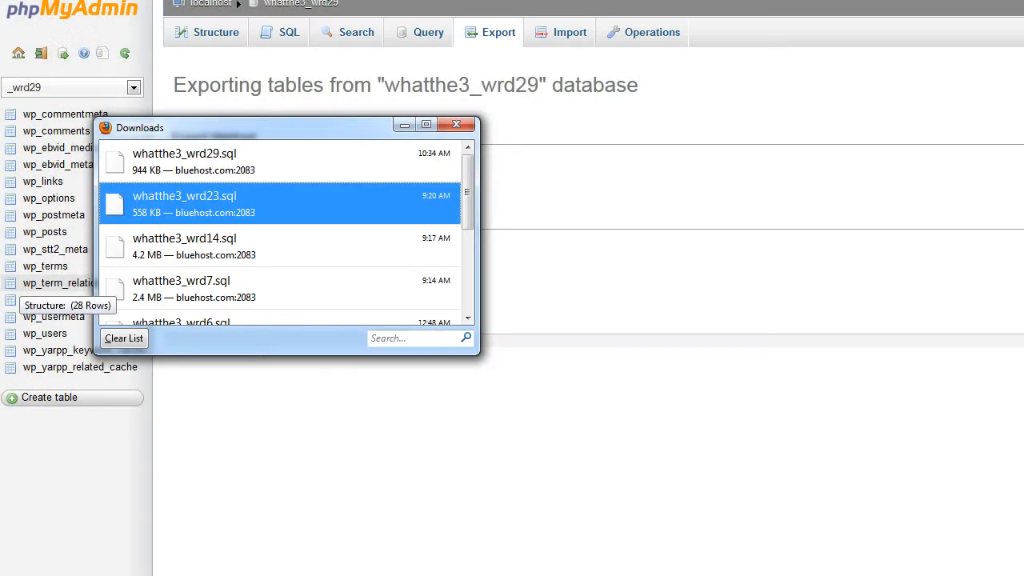
Move the downloaded whatthe3_wrd29.sql from Downloads into the BackUp-Database folder under Hostgator-230612 and minimize both Explorer windows
left_click_drag(348, 128, 464, 153)
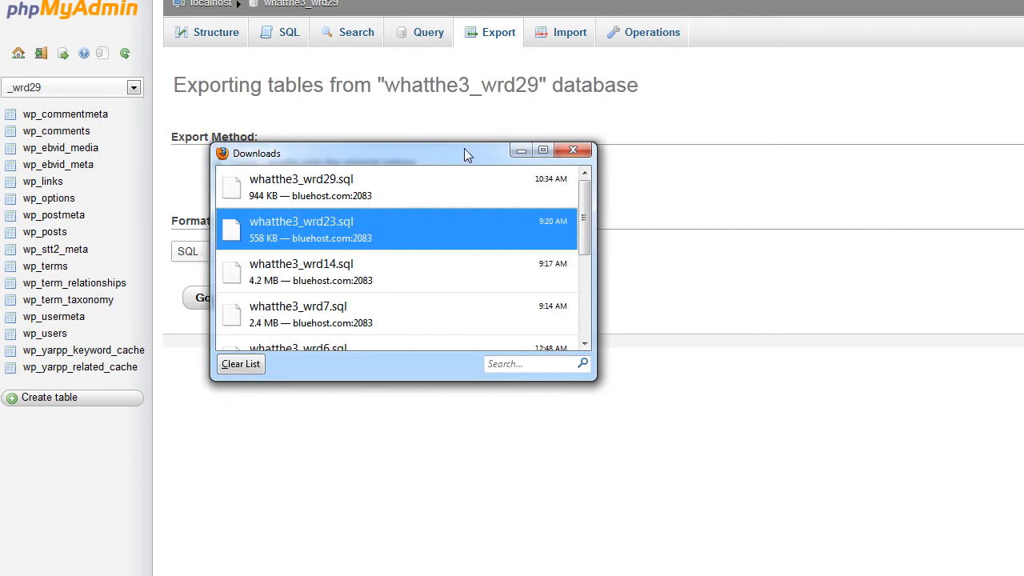
right_click(307, 183)
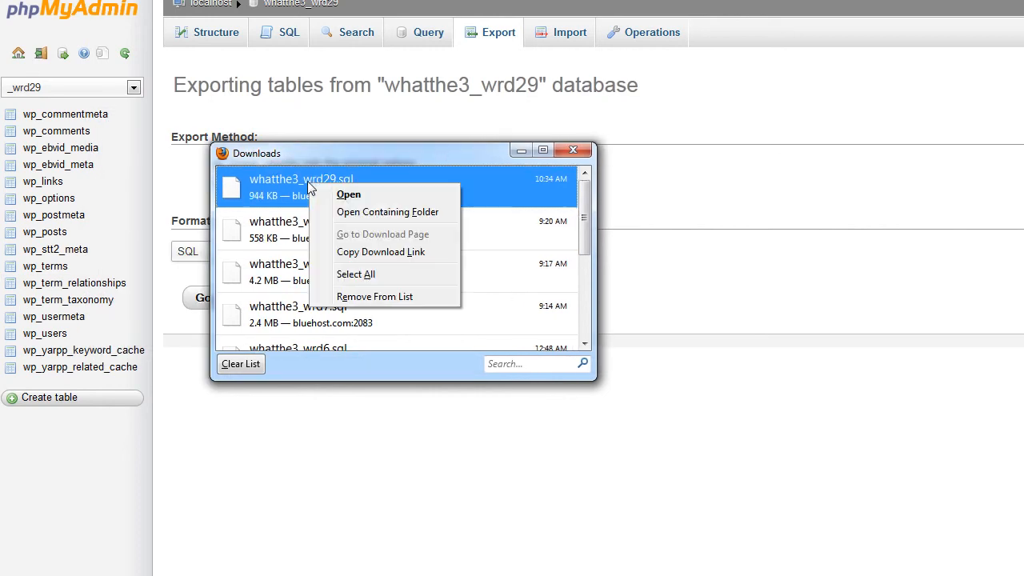
left_click(355, 220)
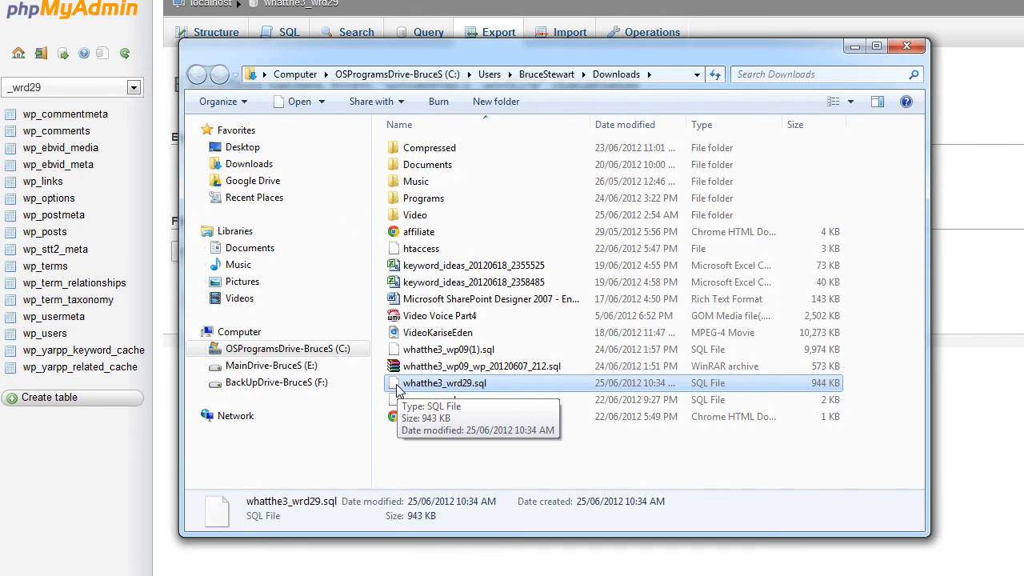
right_click(397, 385)
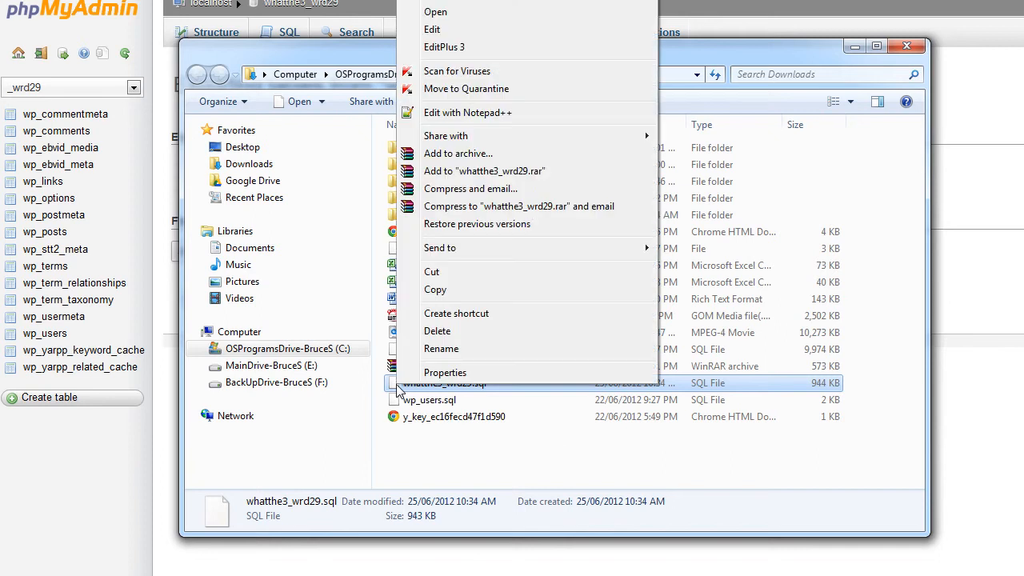
left_click(432, 273)
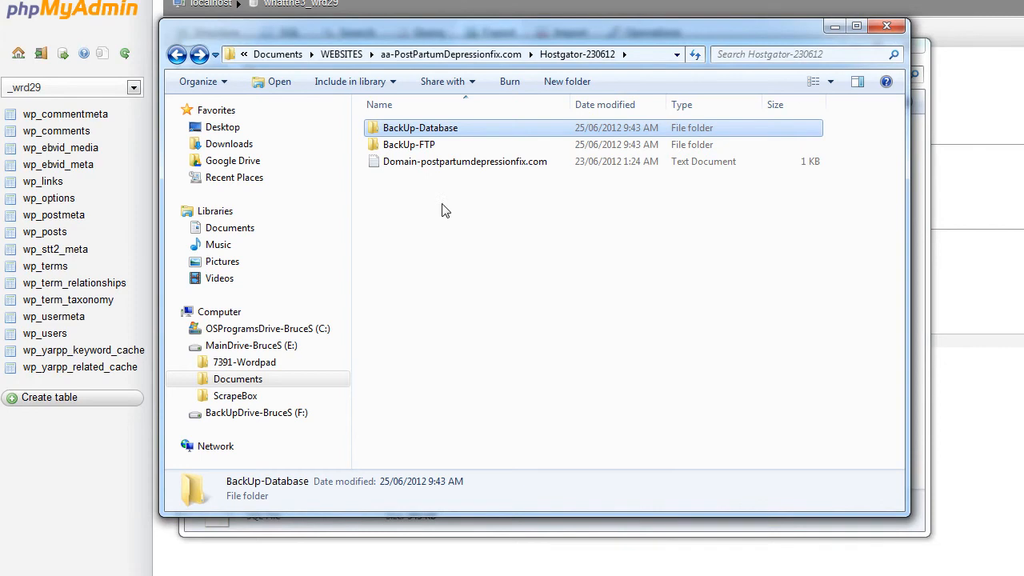
double_click(404, 134)
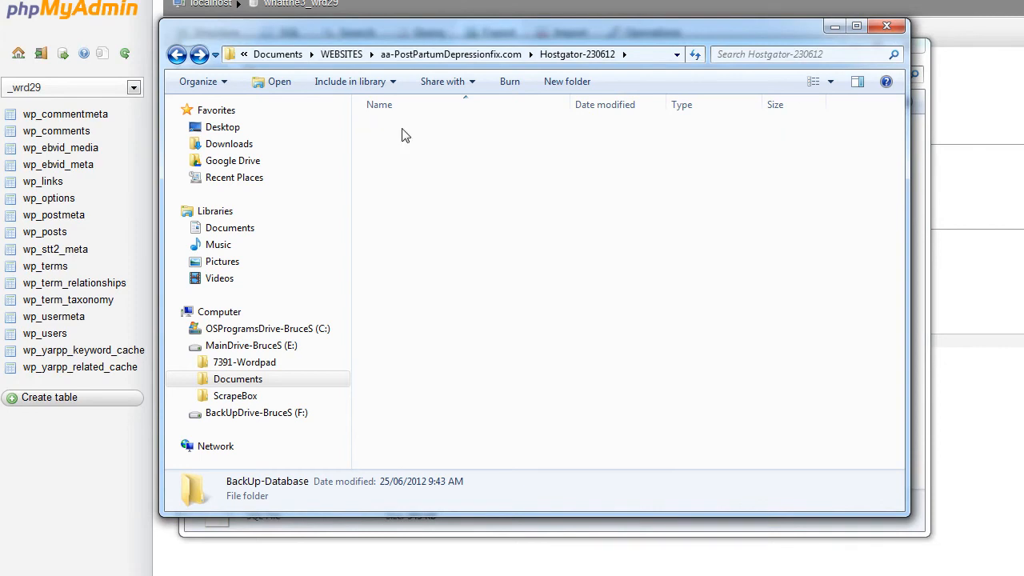
right_click(393, 175)
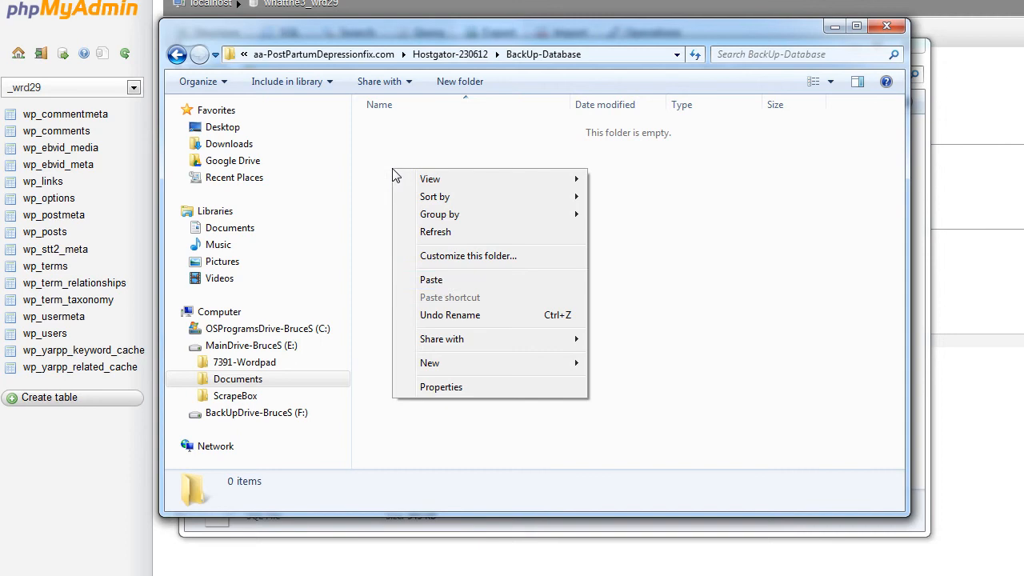
left_click(439, 282)
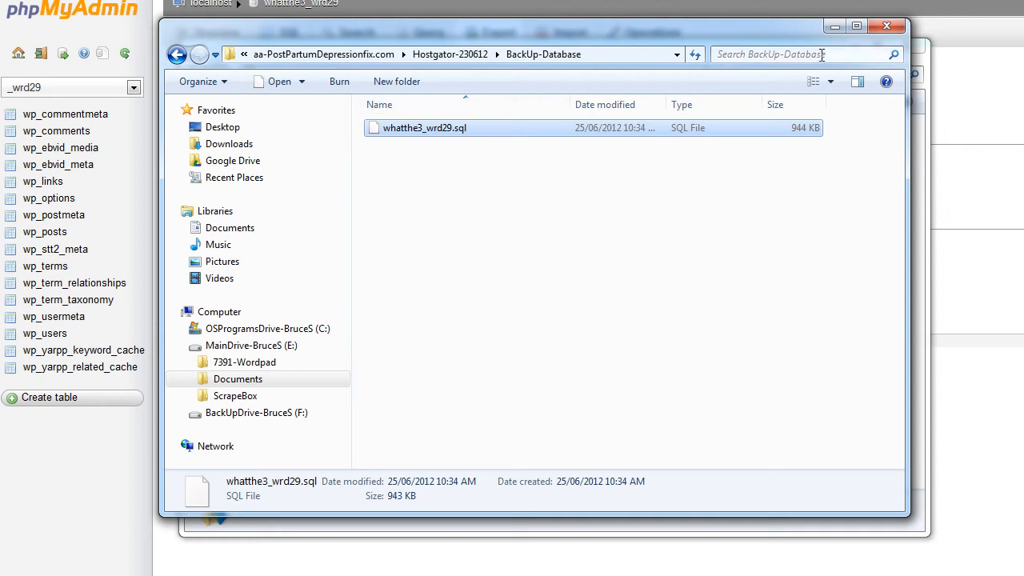
left_click(831, 28)
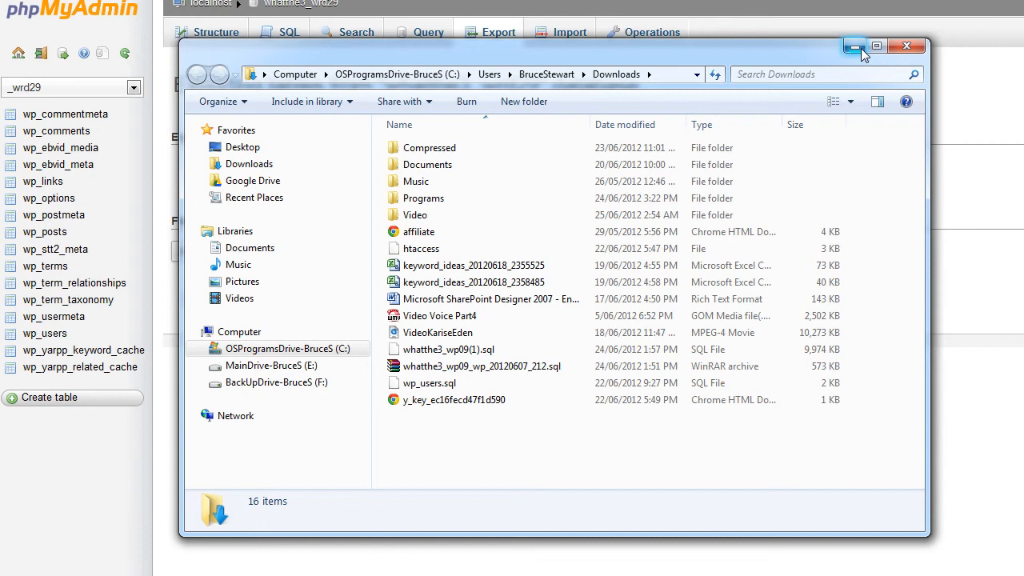
left_click(862, 48)
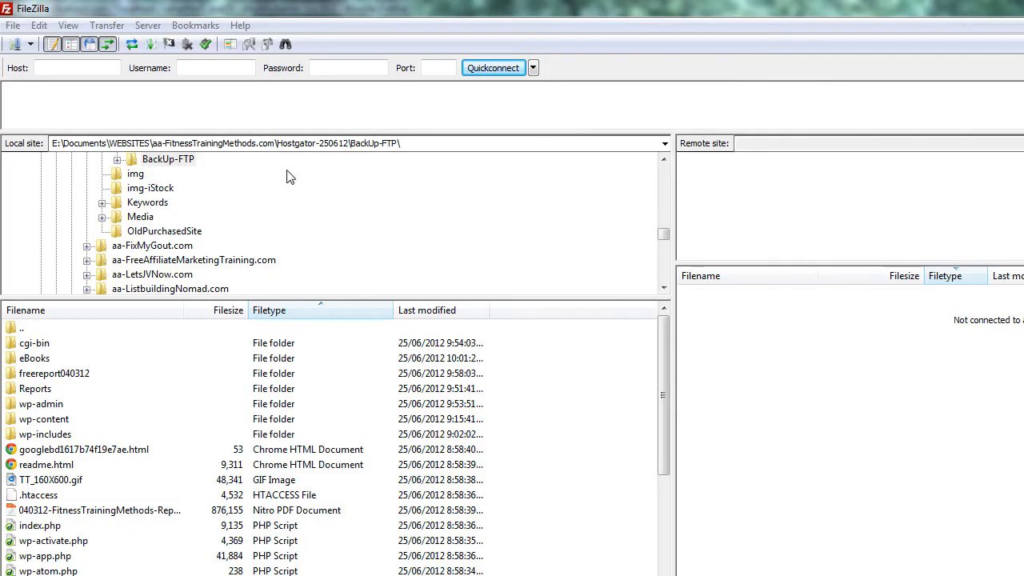
Add a new site named PostParDeprsFix.com-HG in FileZilla's Site Manager
left_click(31, 45)
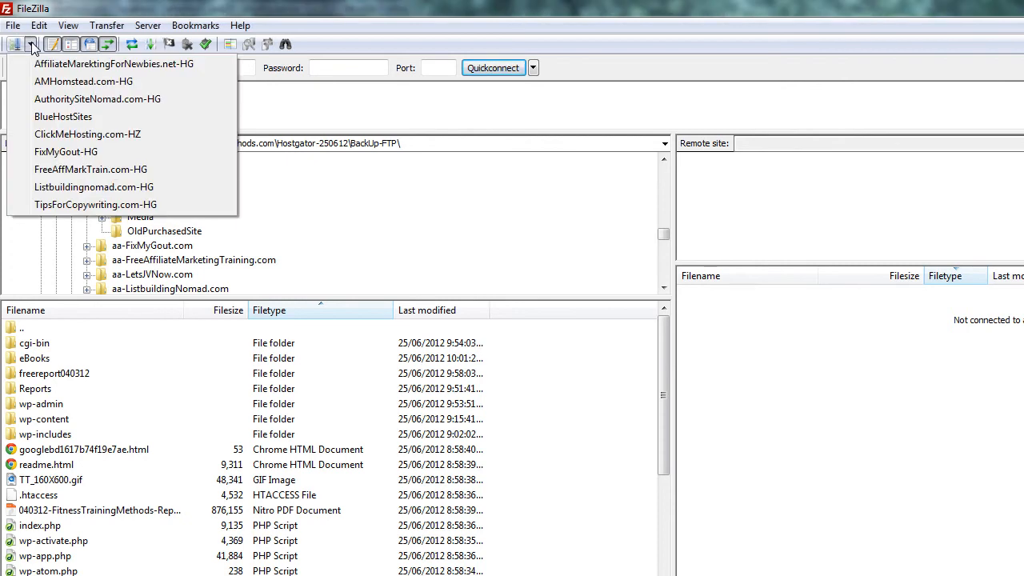
left_click(12, 26)
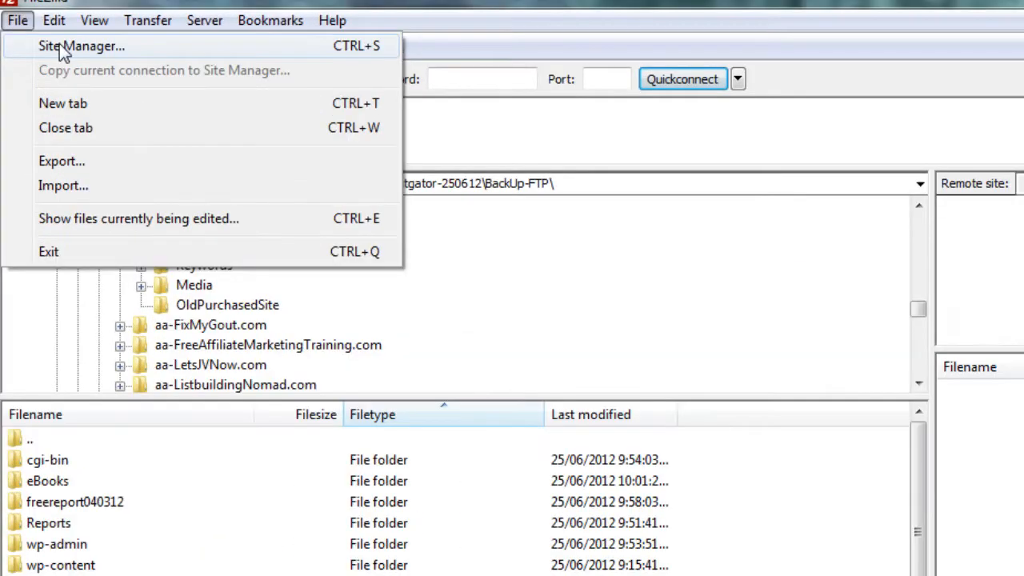
left_click(36, 44)
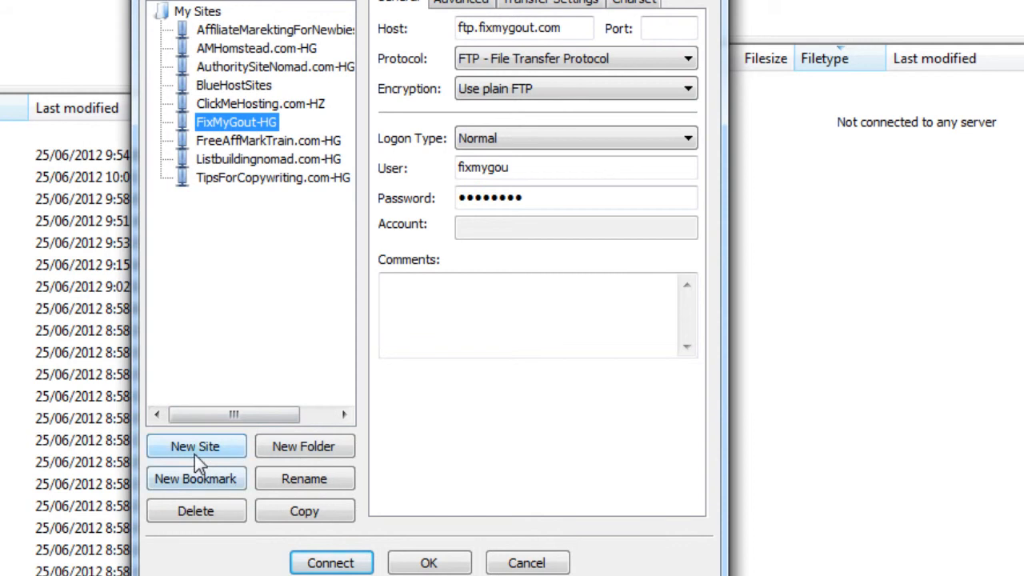
left_click(194, 456)
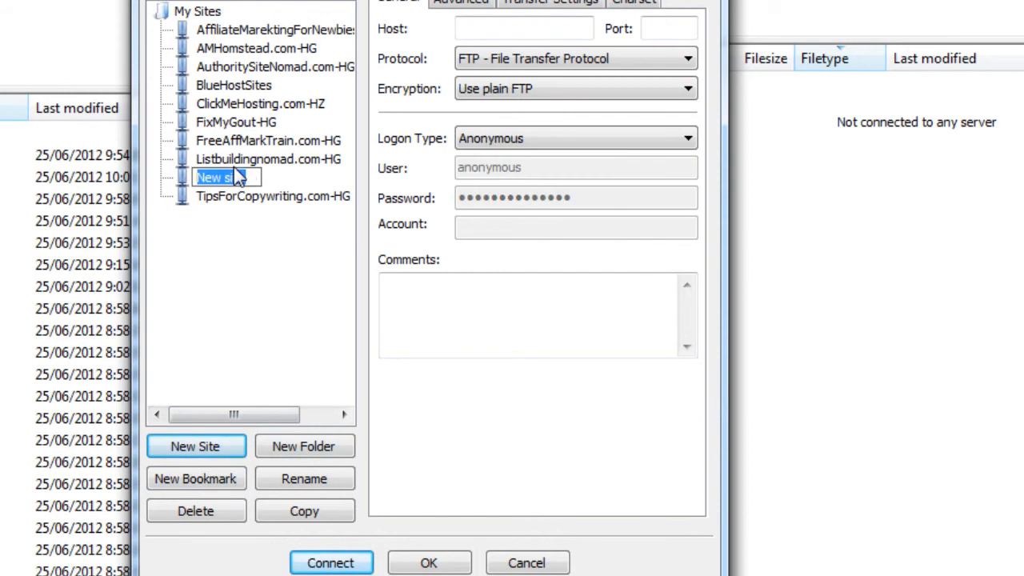
type("PostParDeprsFix.com-HG")
key("Return")
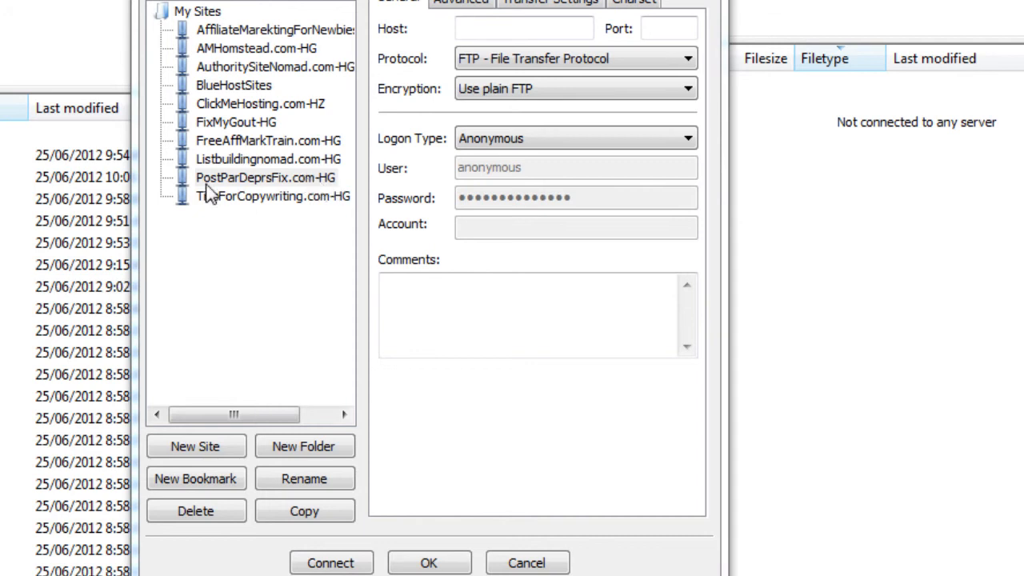
left_click(189, 183)
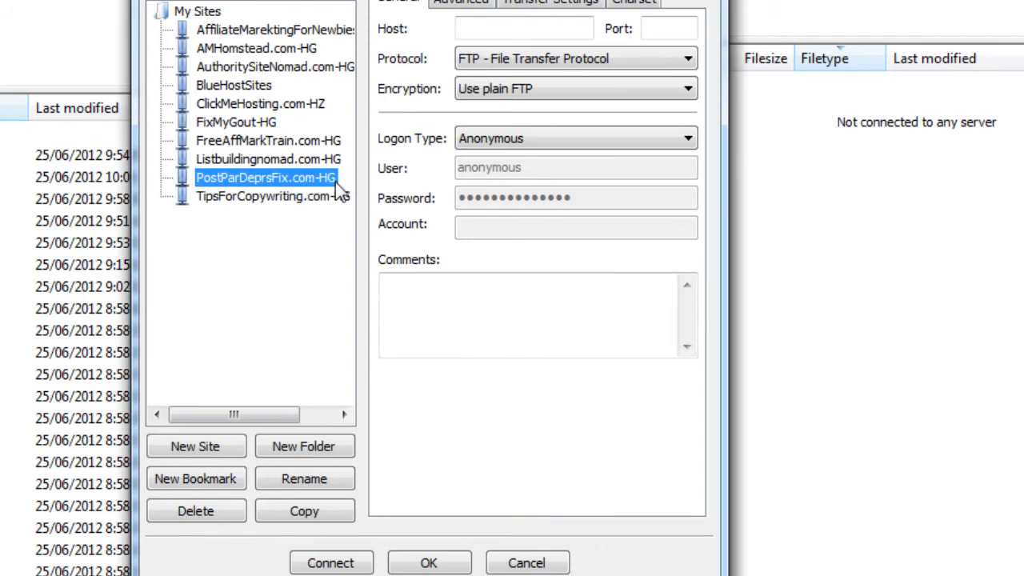
Set the site's logon type to Normal, enter its FTP user name and password, add the comment 250612, and connect
left_click(487, 30)
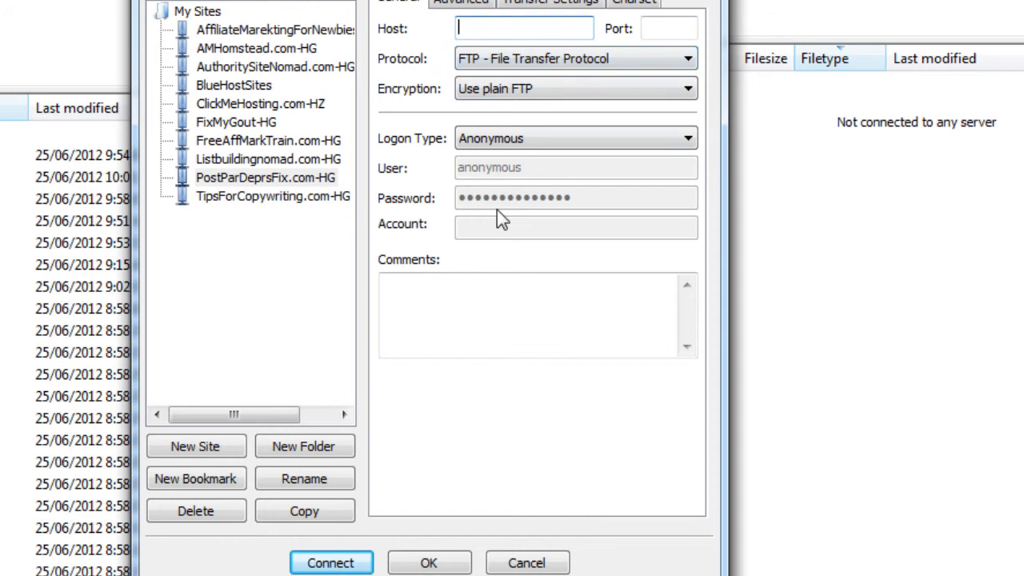
left_click(684, 142)
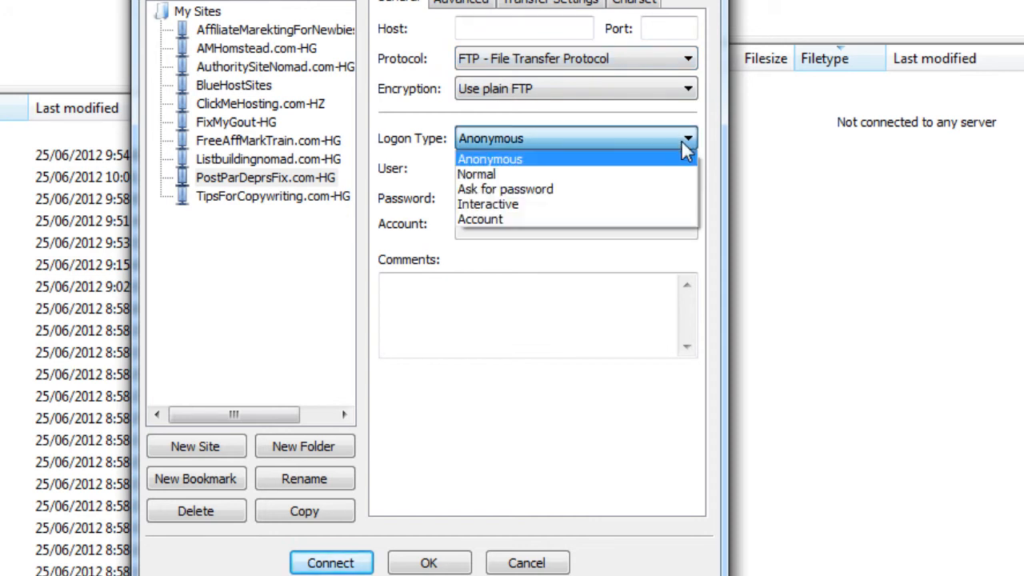
left_click(496, 176)
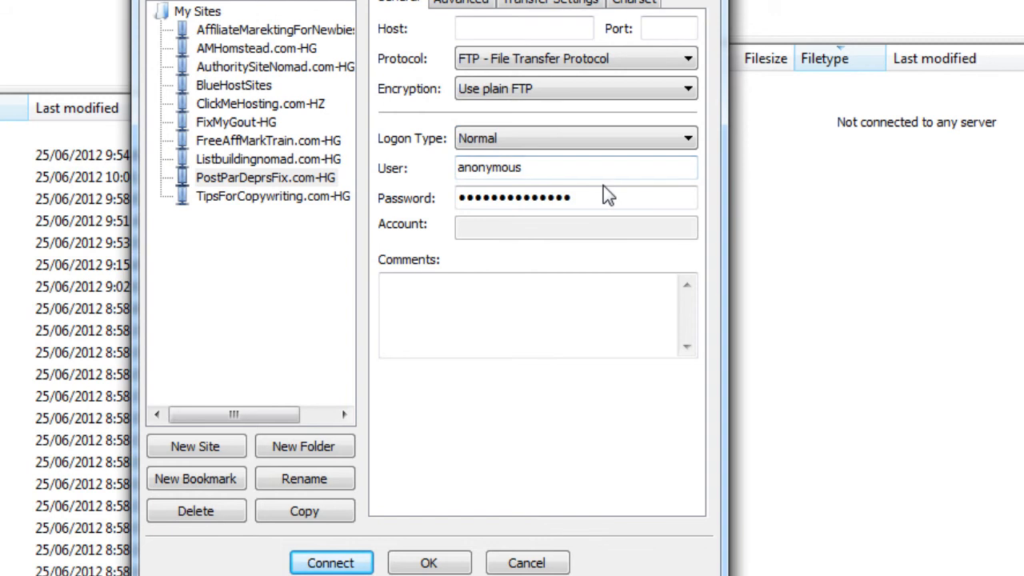
left_click(432, 301)
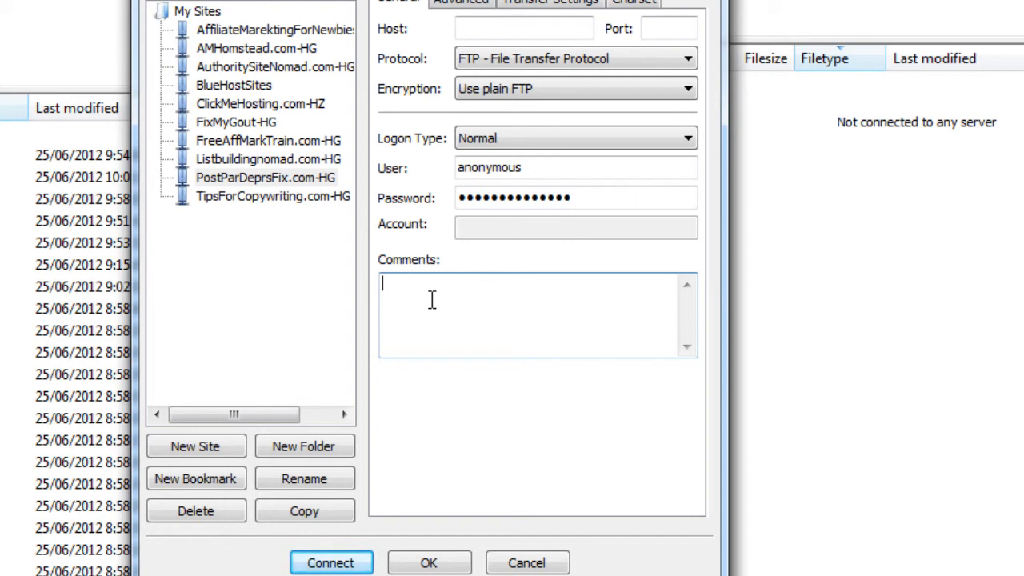
type("250612")
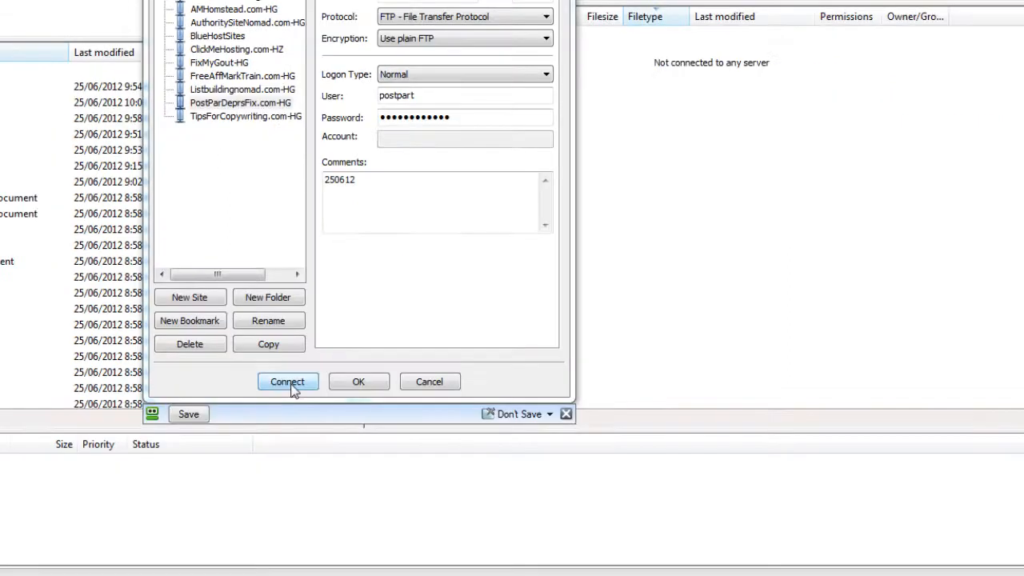
left_click(330, 563)
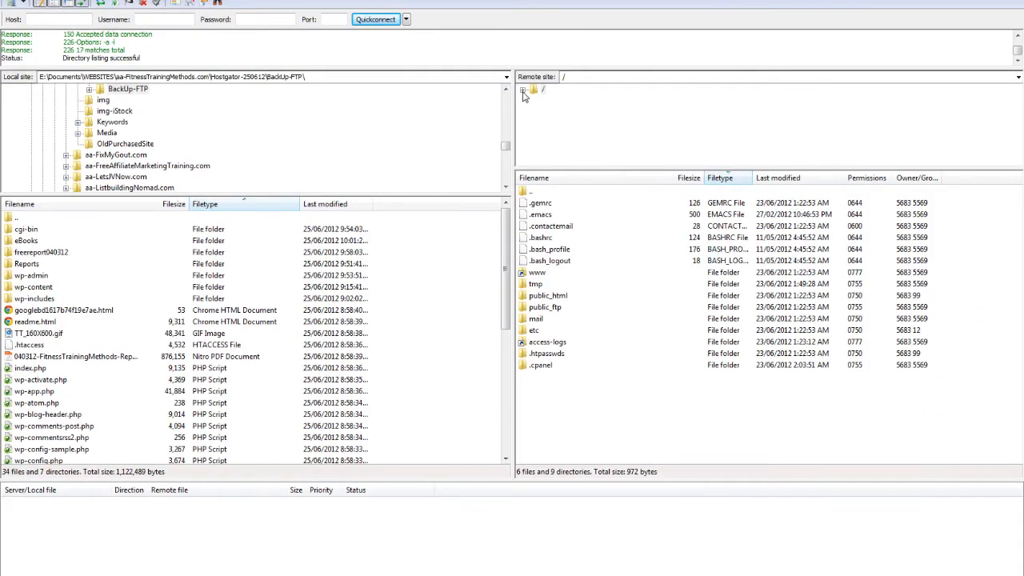
Expand the remote root, enlarge the remote directory tree area, and open public_html to view its contents
left_click(523, 90)
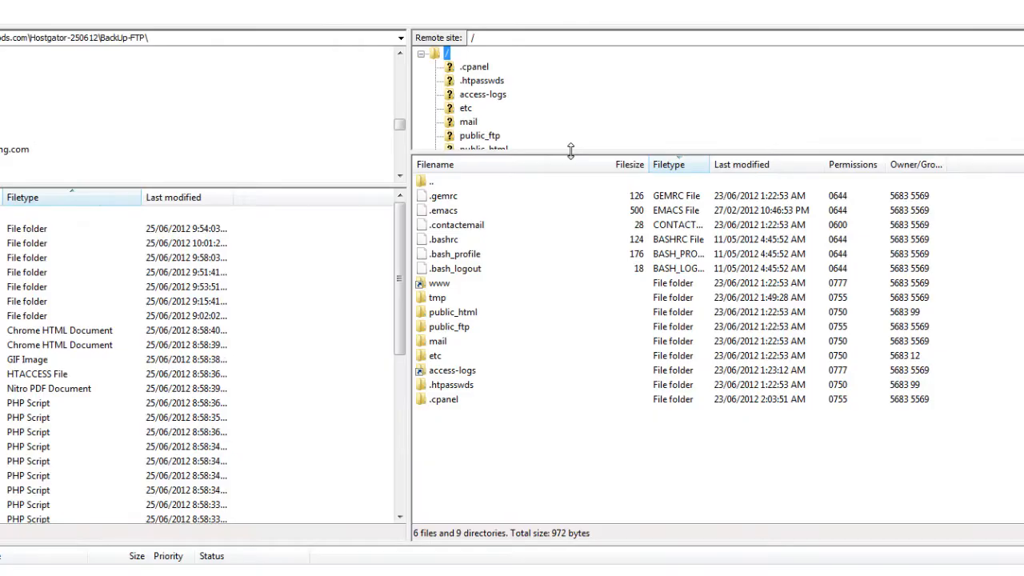
left_click_drag(648, 170, 649, 196)
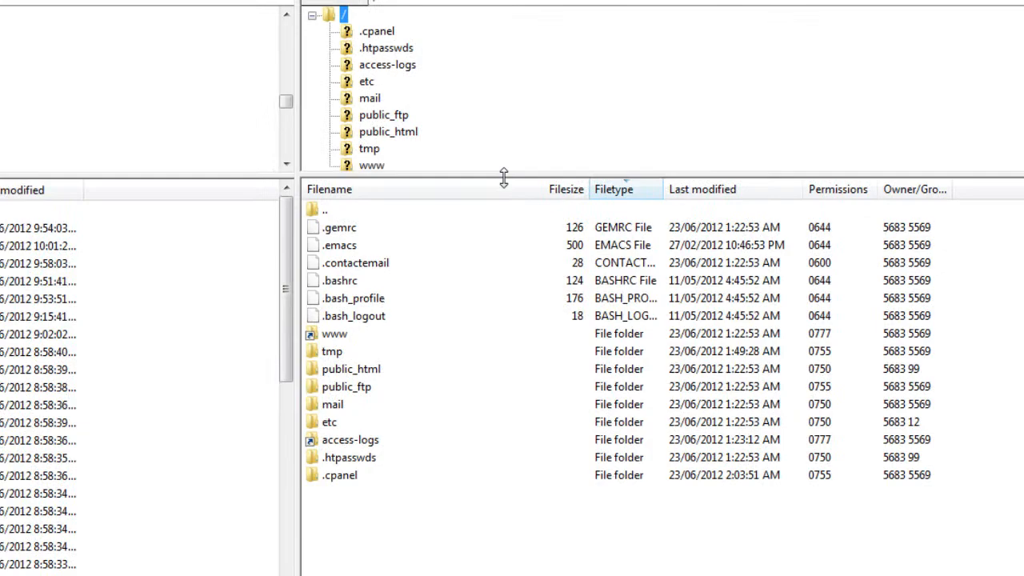
left_click_drag(504, 176, 468, 163)
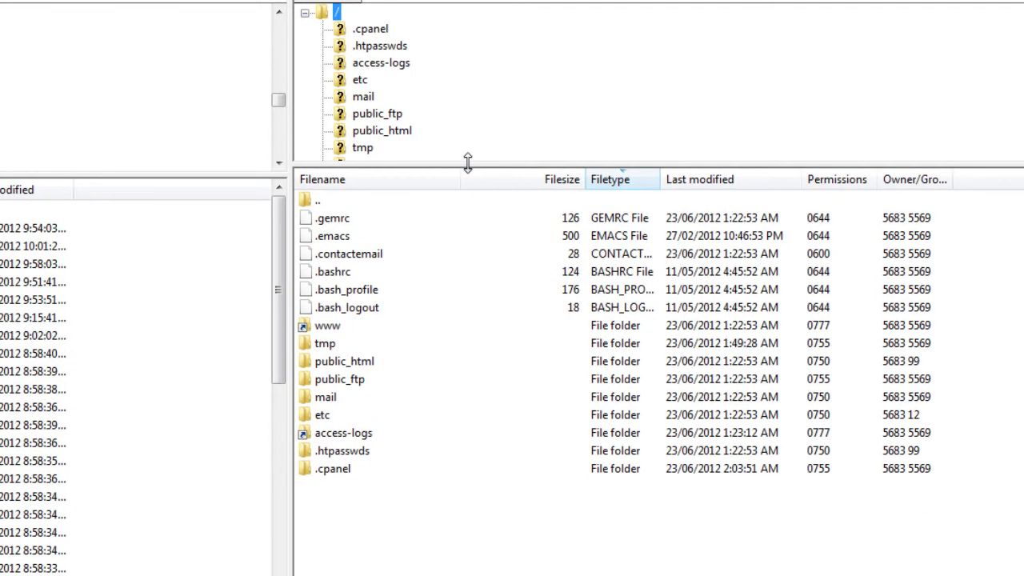
left_click(343, 135)
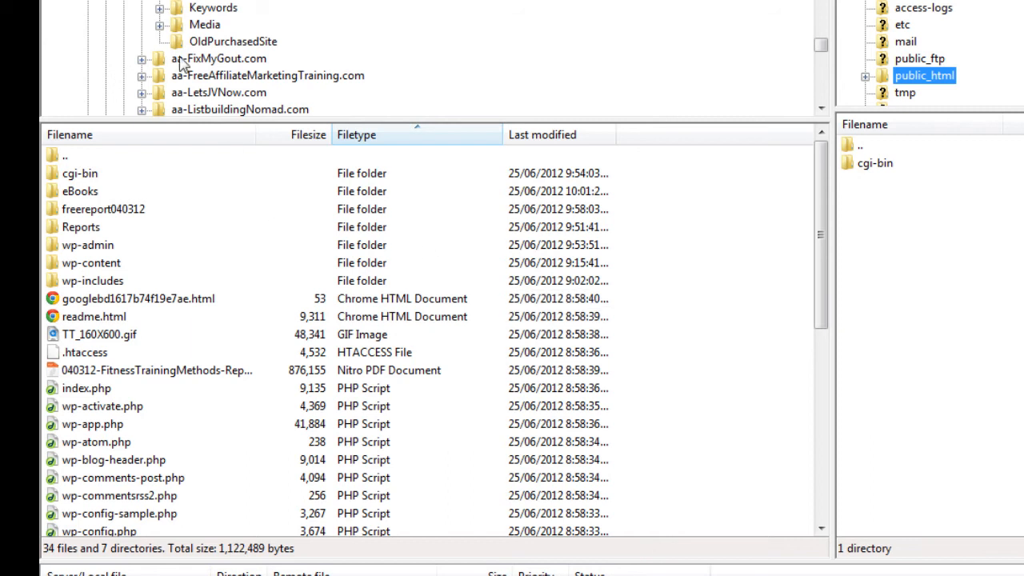
Disconnect from the new site's server and connect to the saved BlueHostSites server
key("ctrl+d")
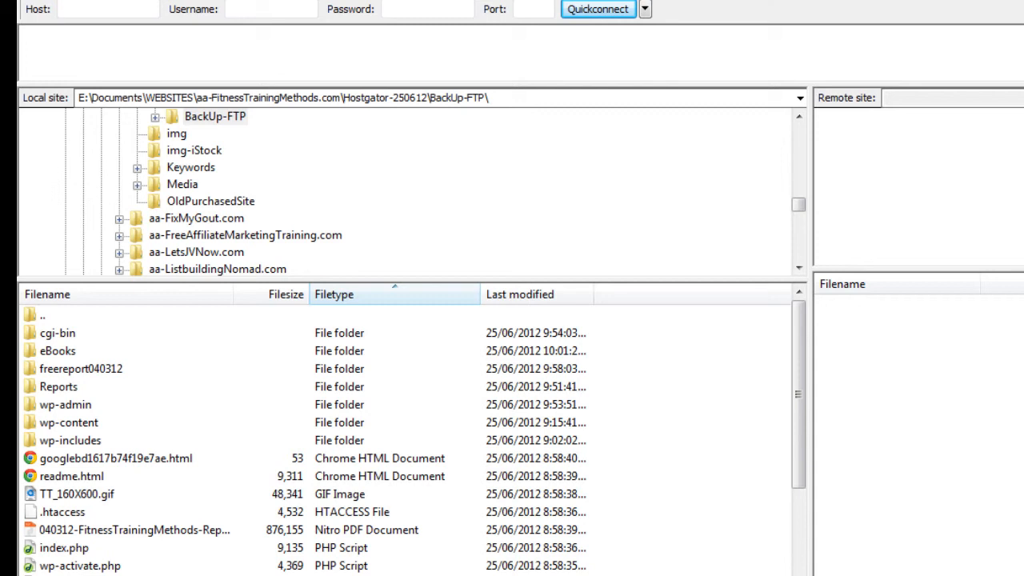
left_click(35, 103)
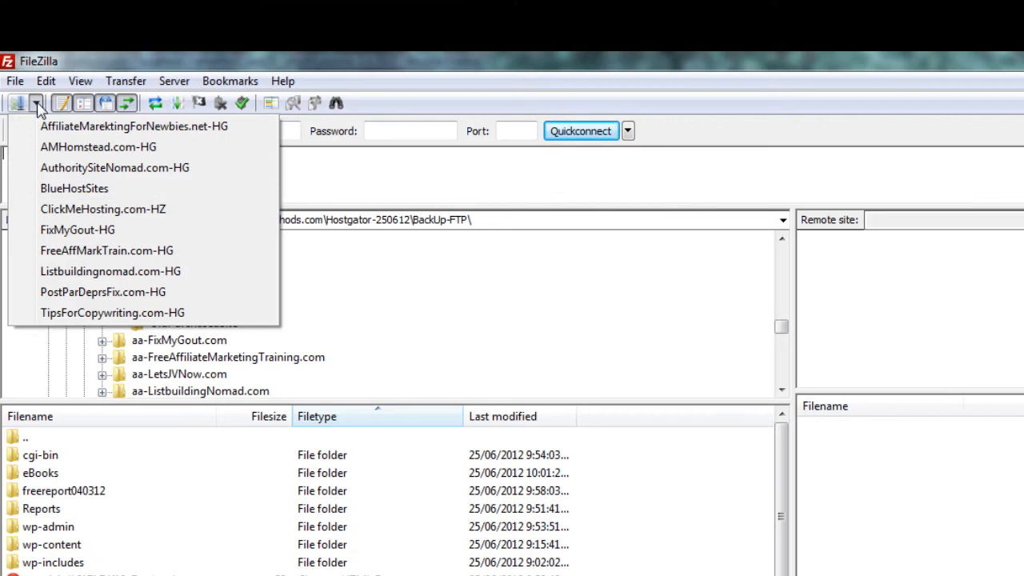
left_click(70, 189)
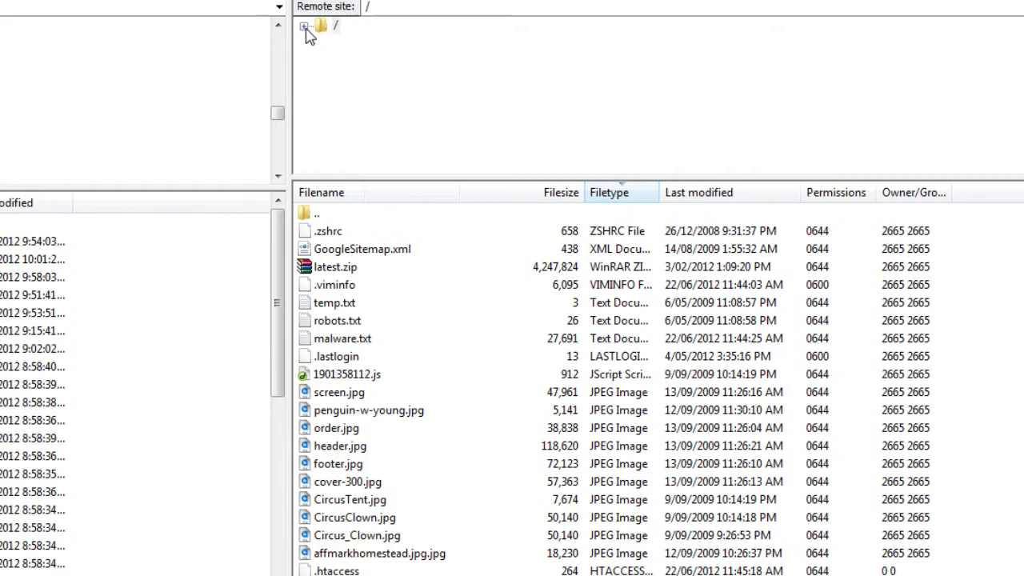
In the remote directory tree, open and expand public_html, and open and expand its postpartumdepressionfix folder
left_click(421, 76)
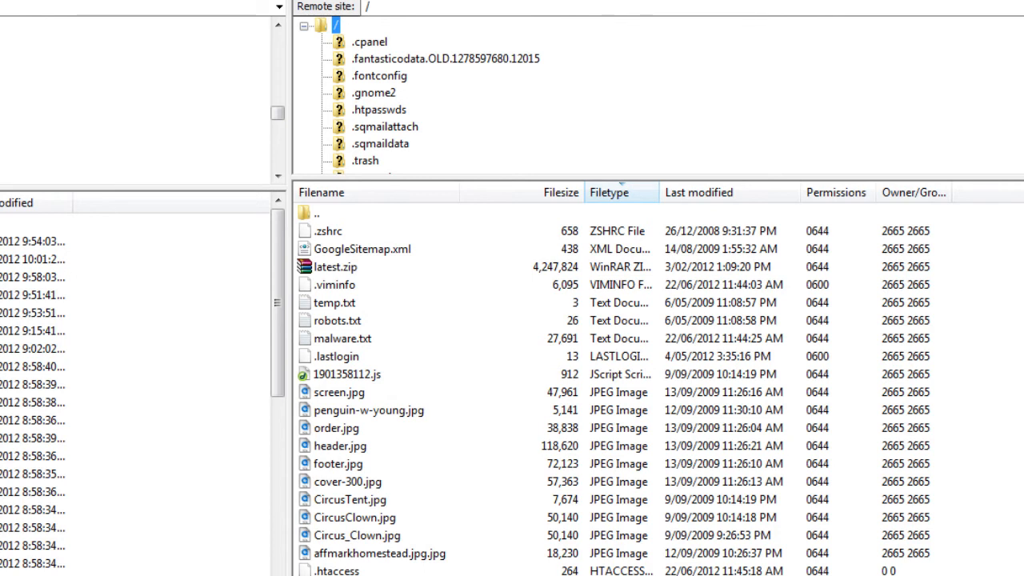
scroll(416, 92, "down", 1)
scroll(416, 92, "down", 4)
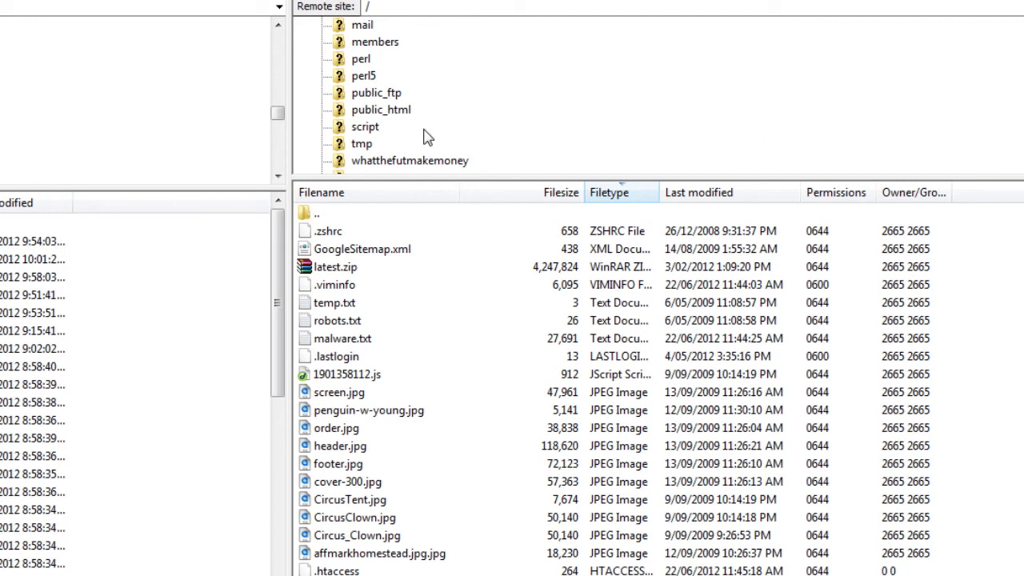
left_click(341, 112)
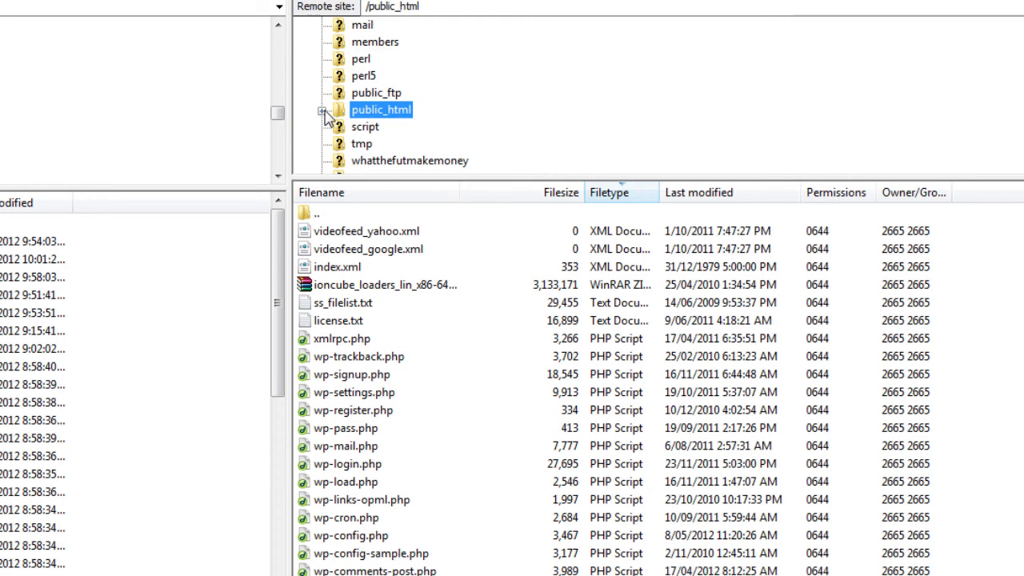
left_click(321, 111)
scroll(415, 91, "down", 4)
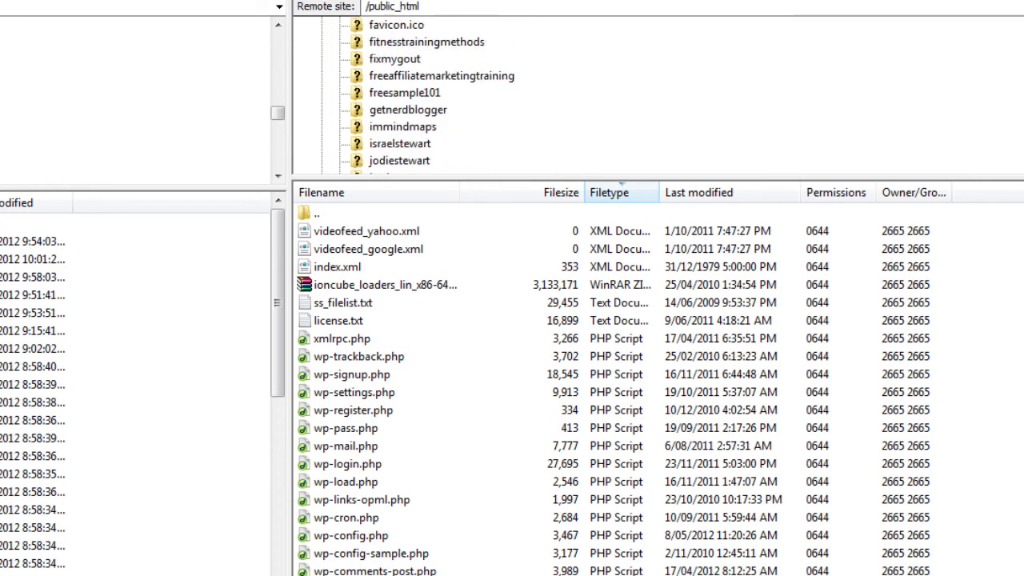
scroll(357, 143, "down", 4)
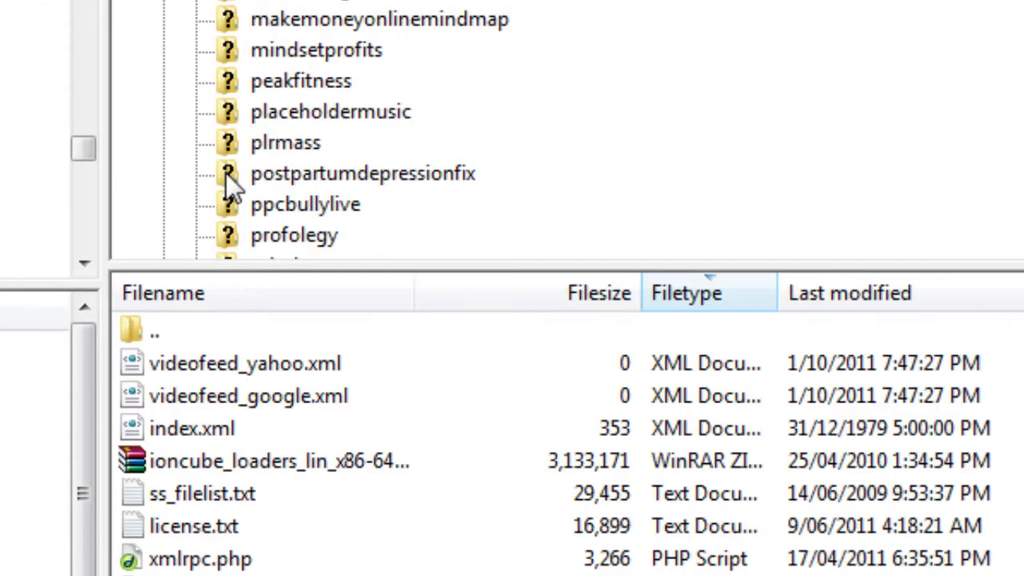
left_click(225, 173)
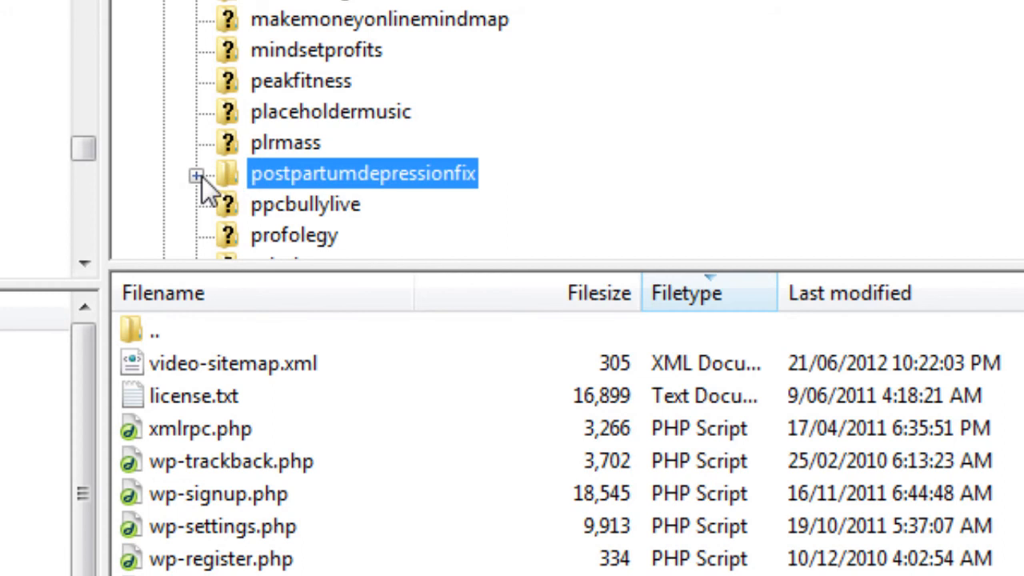
left_click(198, 176)
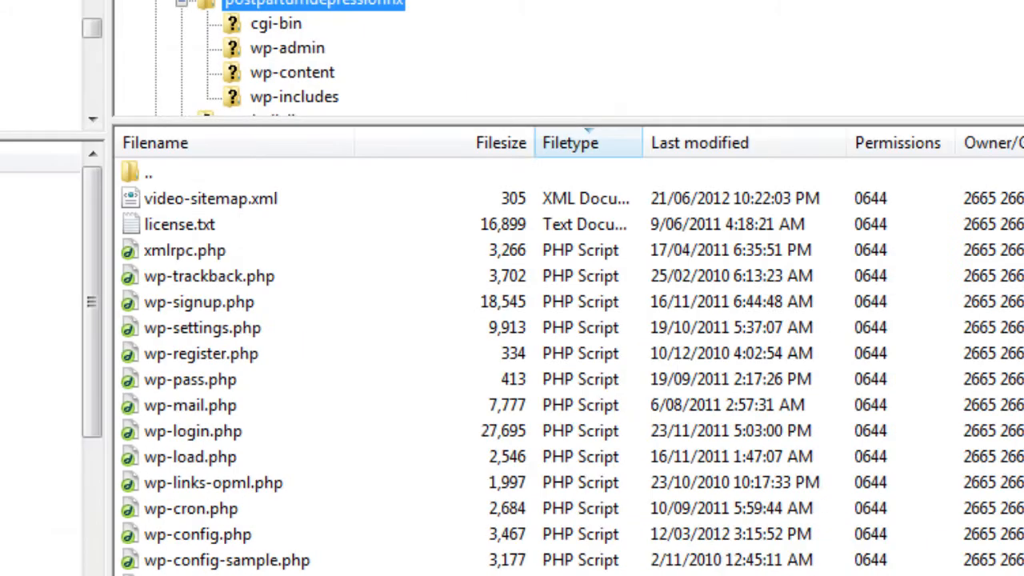
In the local directory tree, open the BackUp-FTP folder under WEBSITES, aa-PostPartumDepressionfix.com, Hostgator-230612
left_click_drag(1013, 83, 1023, 48)
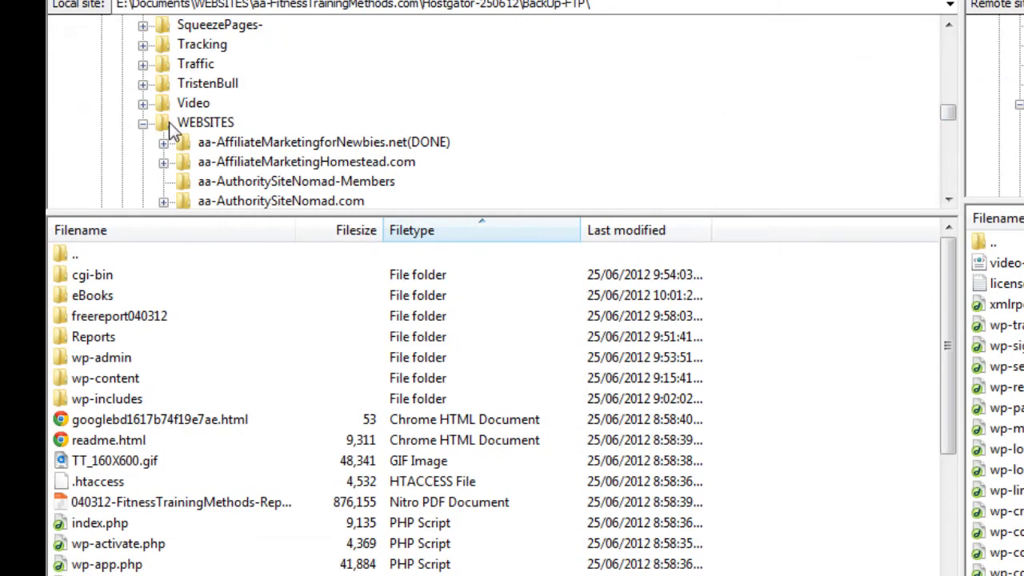
left_click(170, 124)
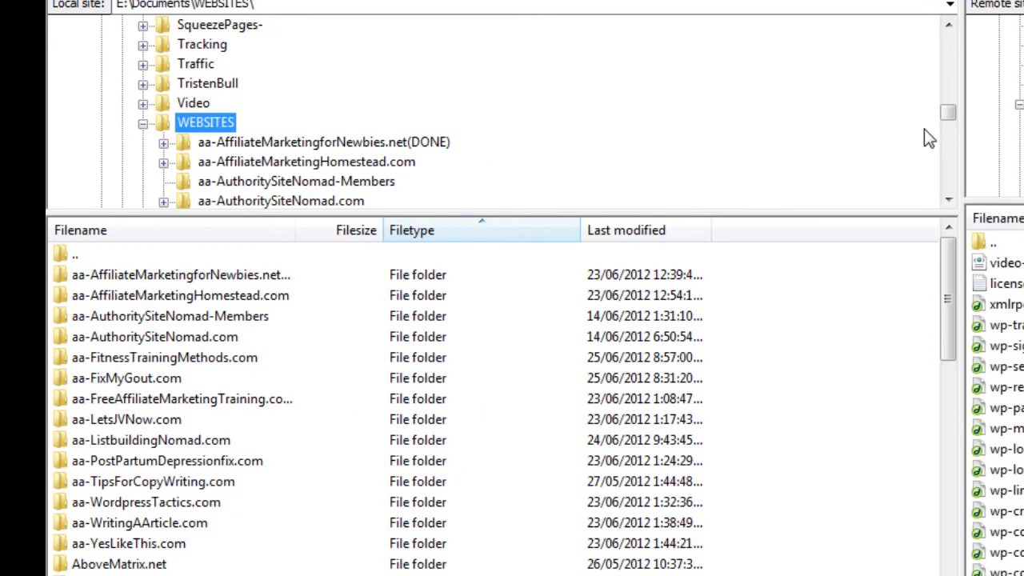
left_click_drag(945, 109, 948, 138)
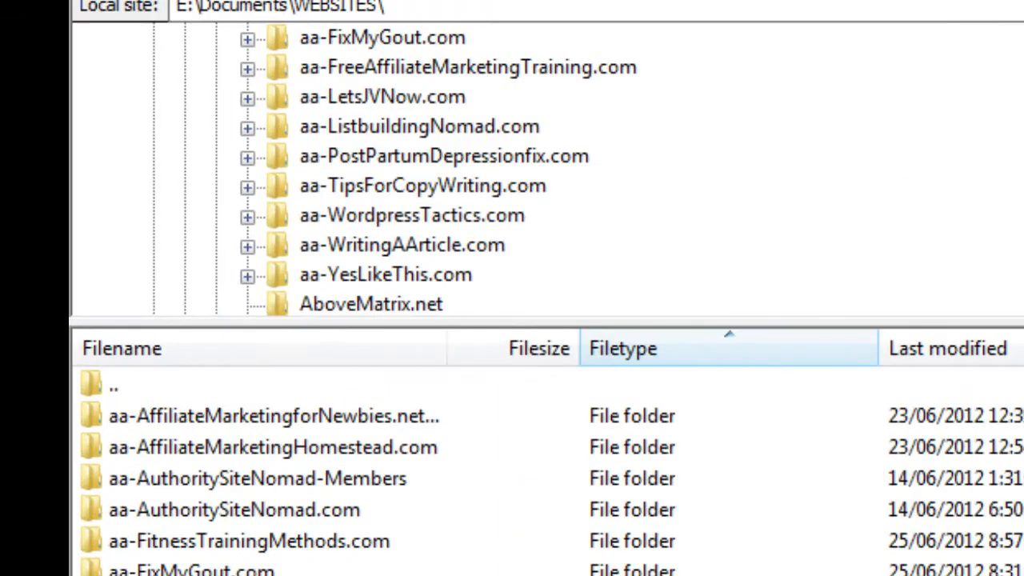
left_click(274, 155)
left_click(249, 157)
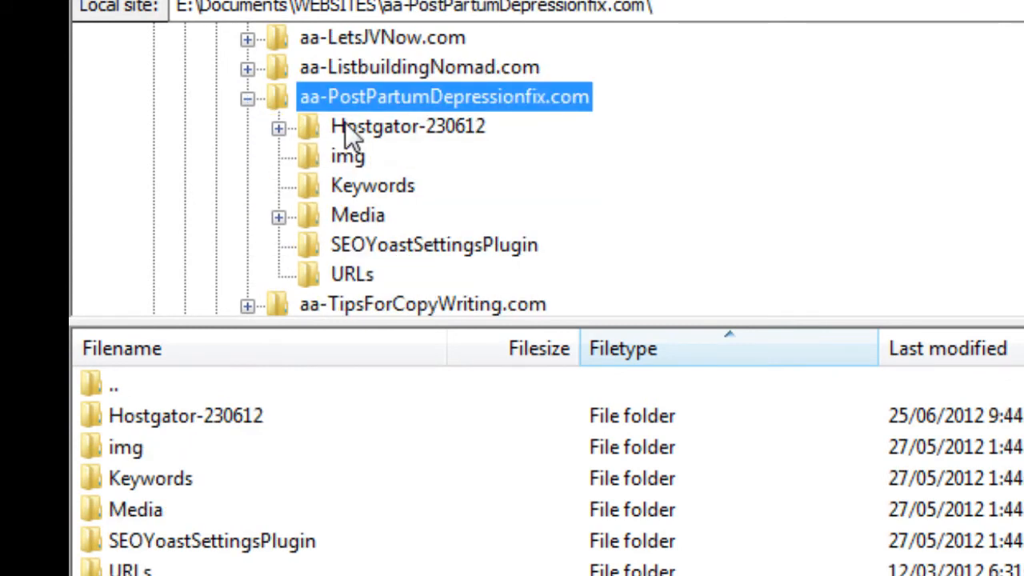
left_click(318, 140)
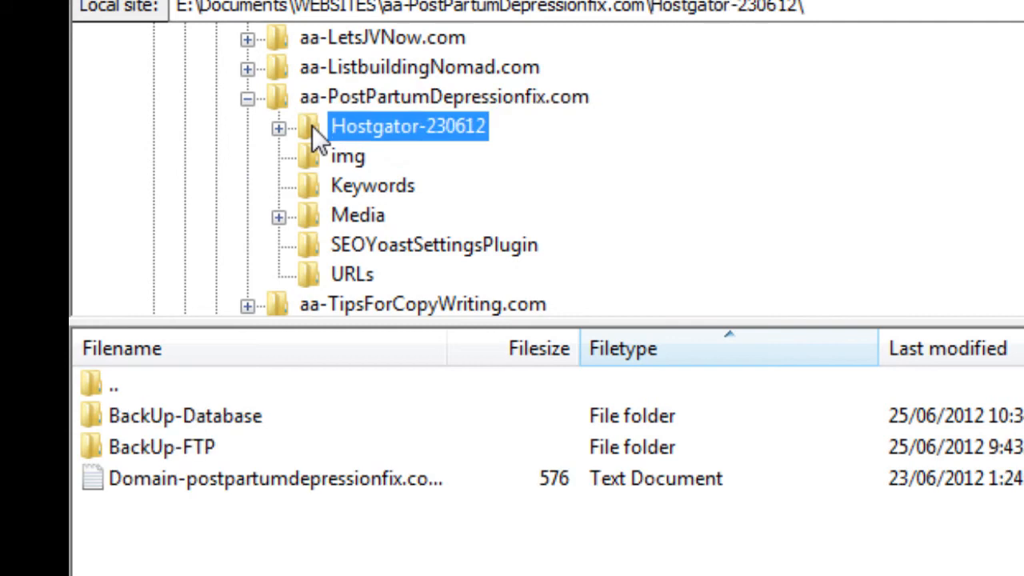
left_click(279, 129)
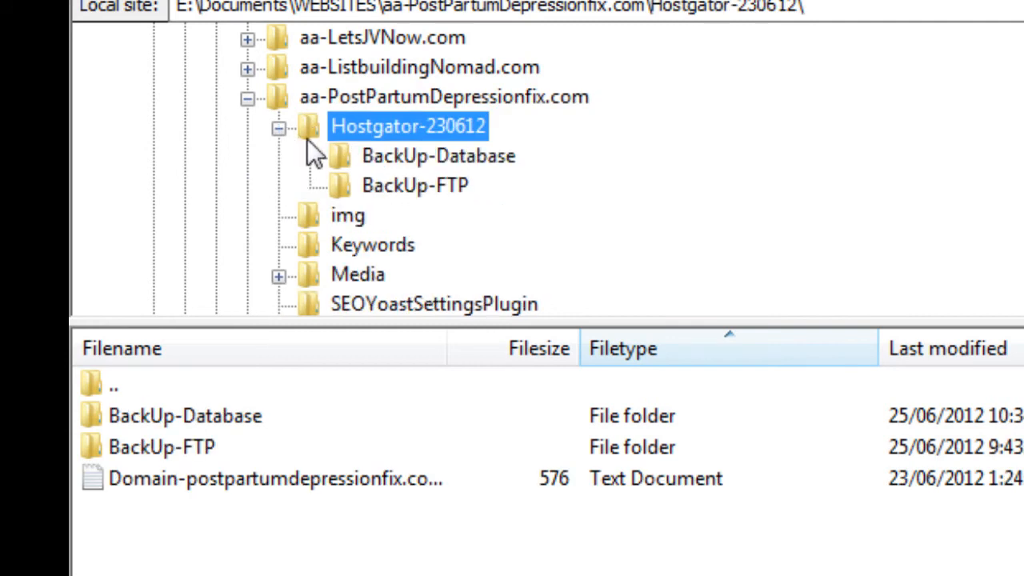
left_click(337, 185)
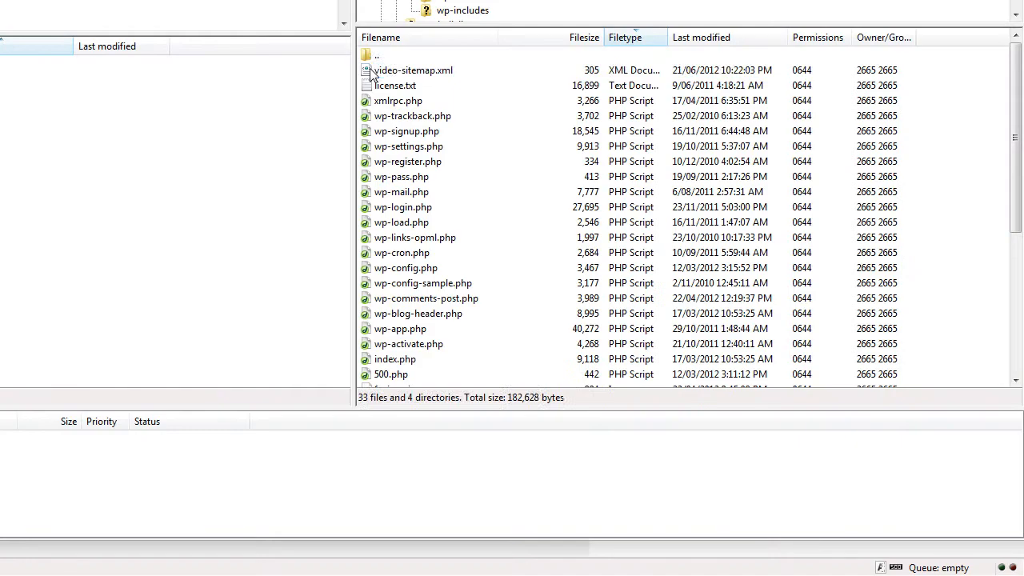
Download every remote file and folder of the postpartumdepressionfix site, from video-sitemap.xml through cgi-bin, into the local BackUp-FTP folder
left_click(774, 224)
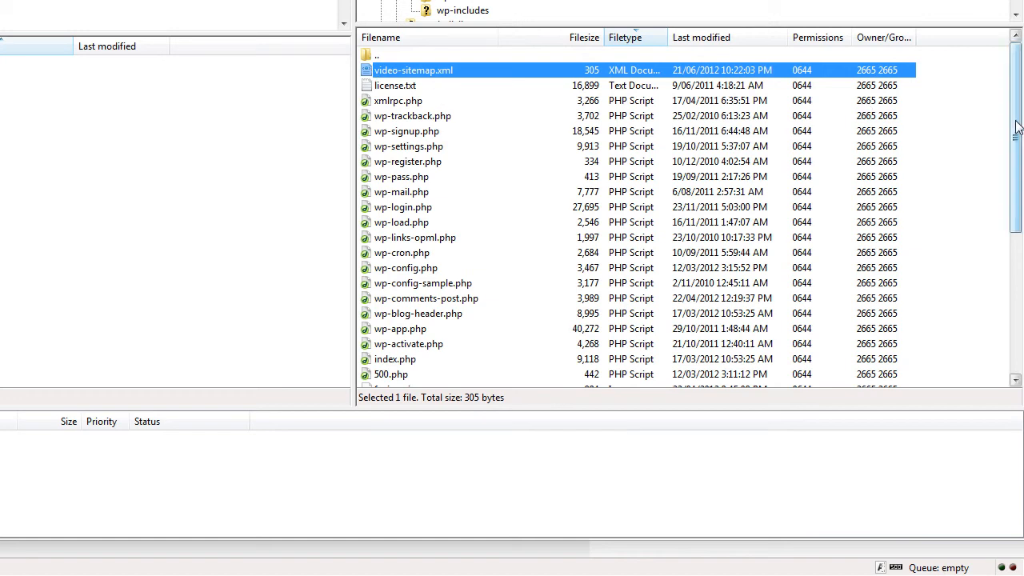
left_click_drag(1016, 141, 1017, 284)
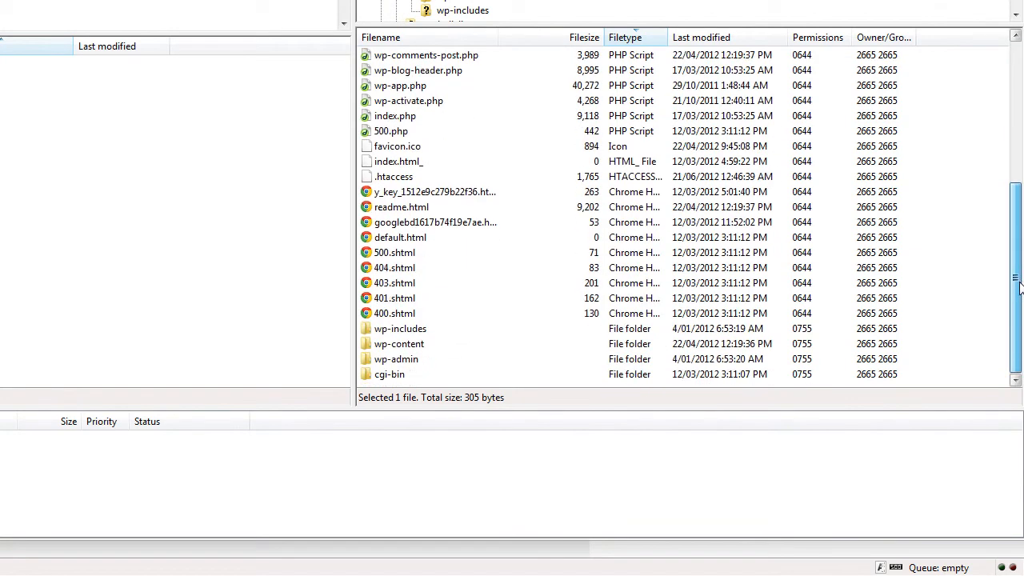
left_click(386, 374, "shift")
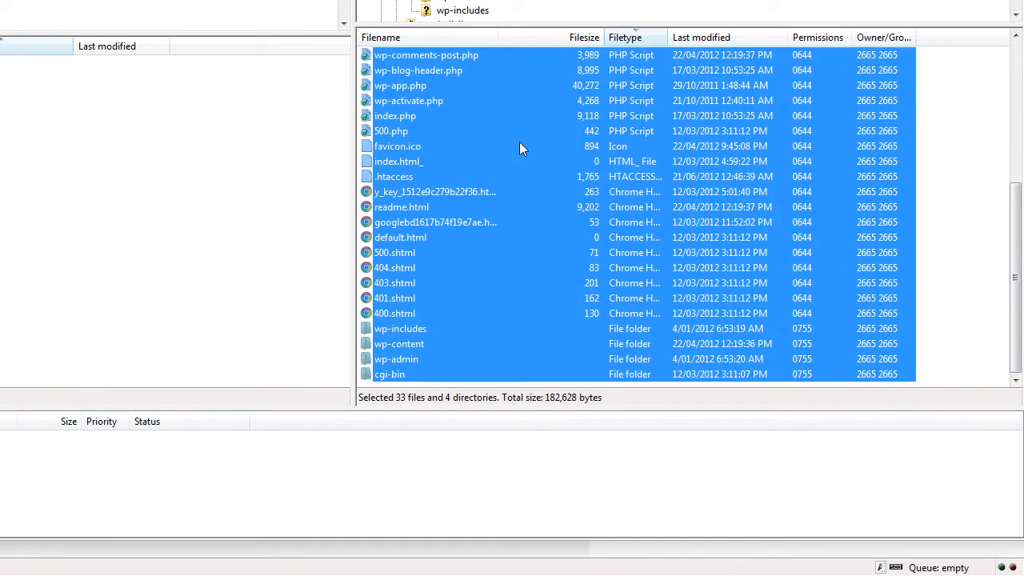
right_click(501, 134)
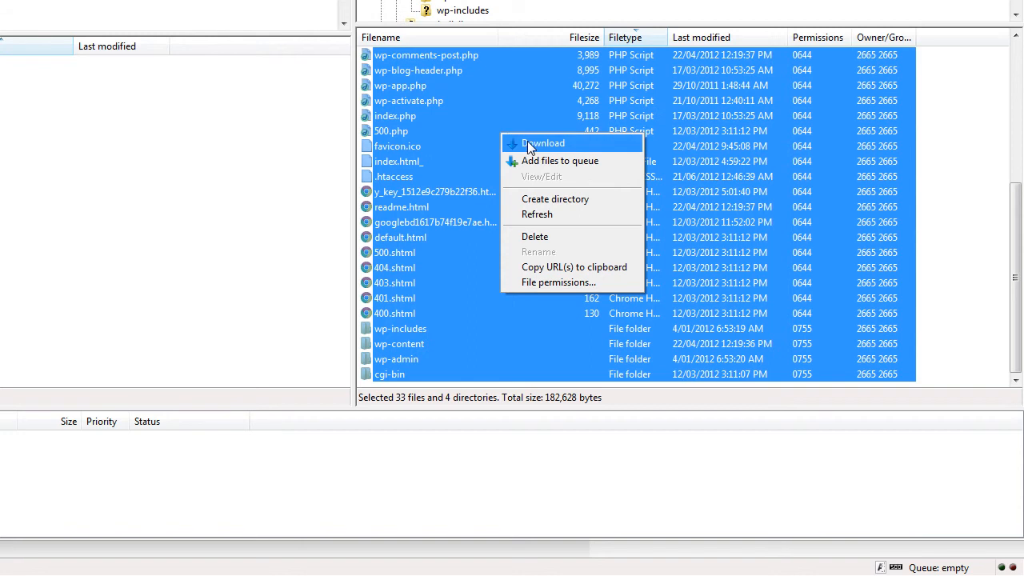
left_click(527, 144)
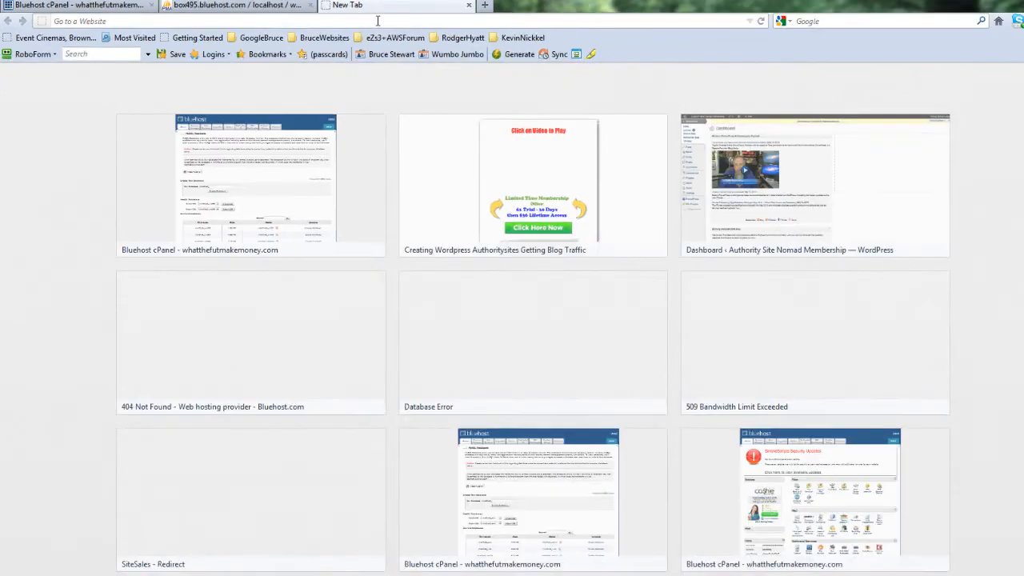
left_click(475, 41)
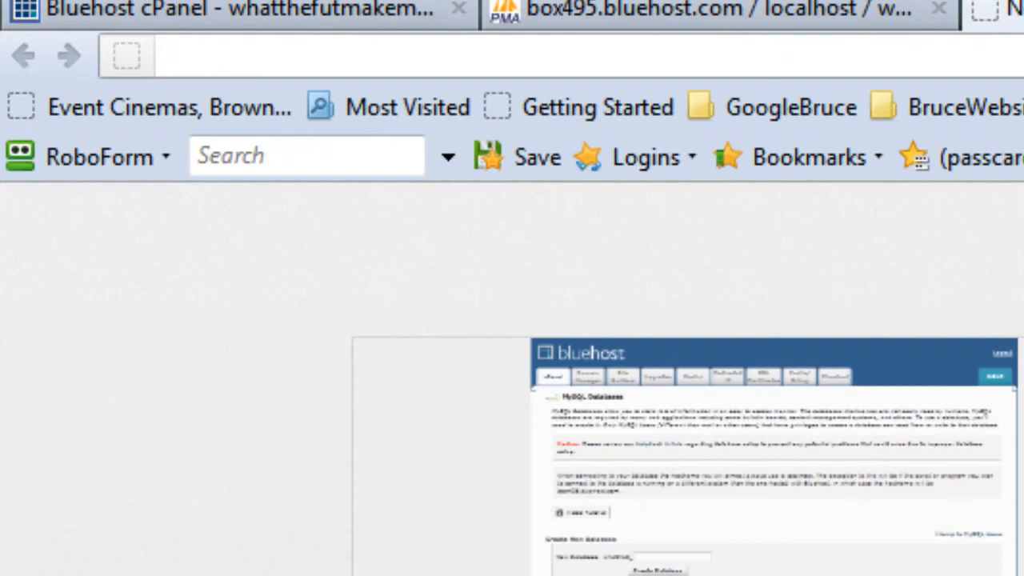
type("http://postpartumdepressionfix.com/cpanel")
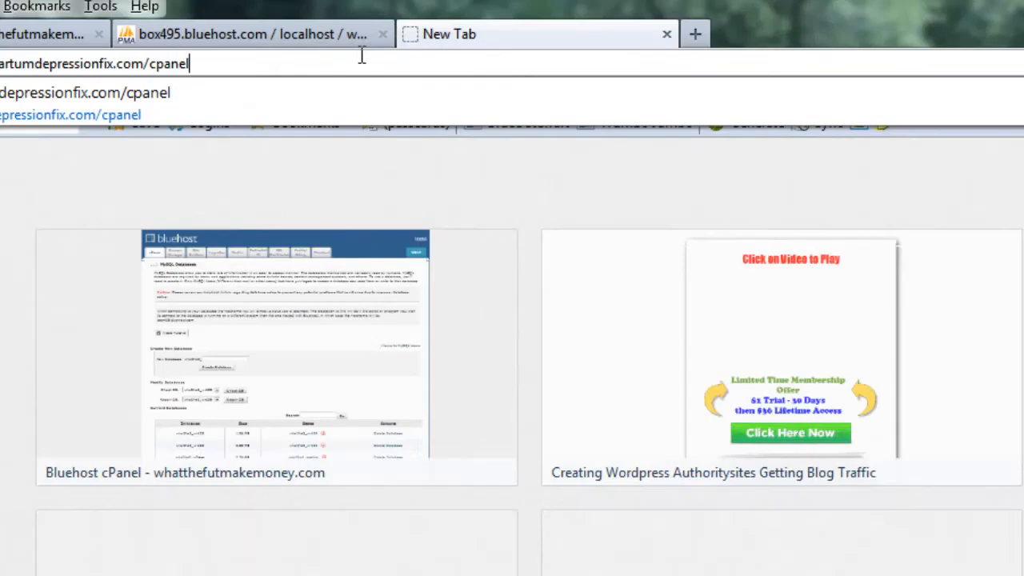
left_click(253, 63)
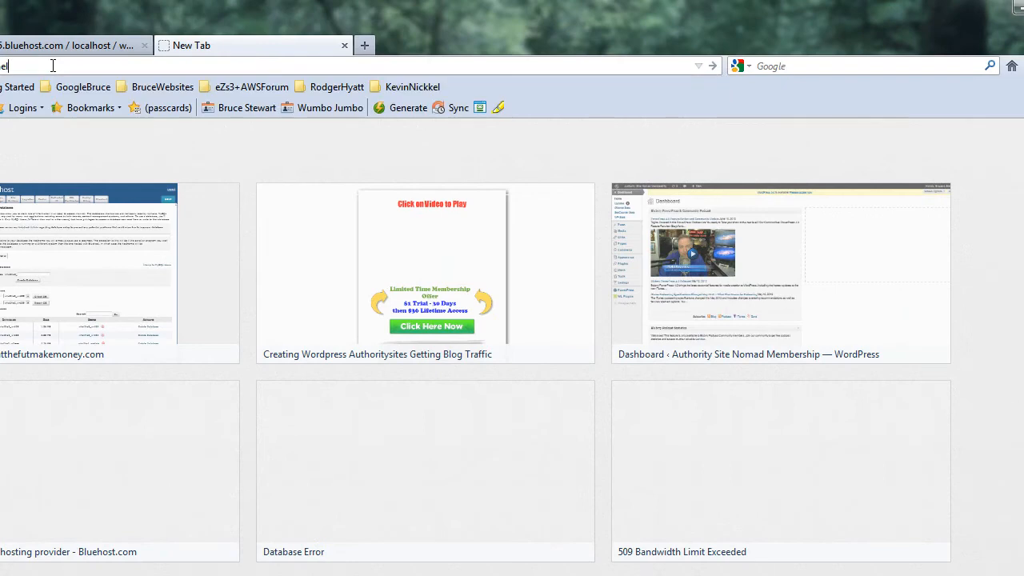
key("Return")
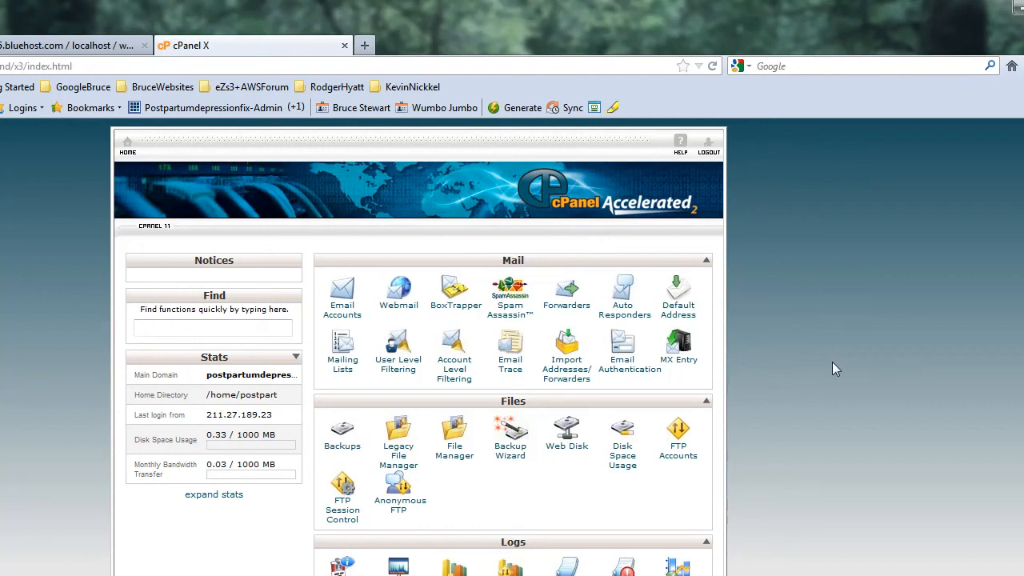
Rearrange the cPanel home page so the Files section sits above Mail and the Databases section directly below Mail
scroll(832, 369, "down", 2)
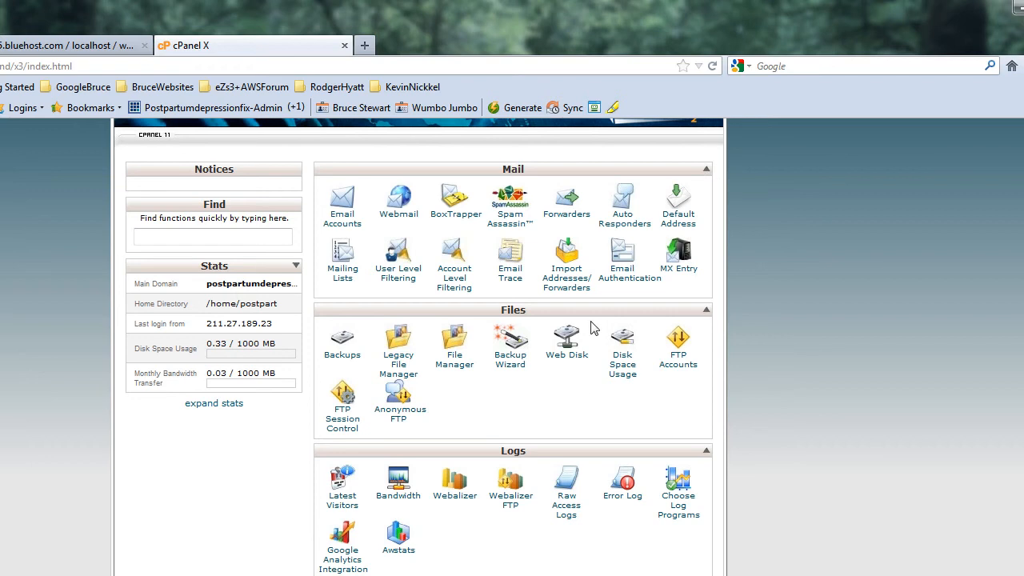
left_click_drag(633, 322, 617, 170)
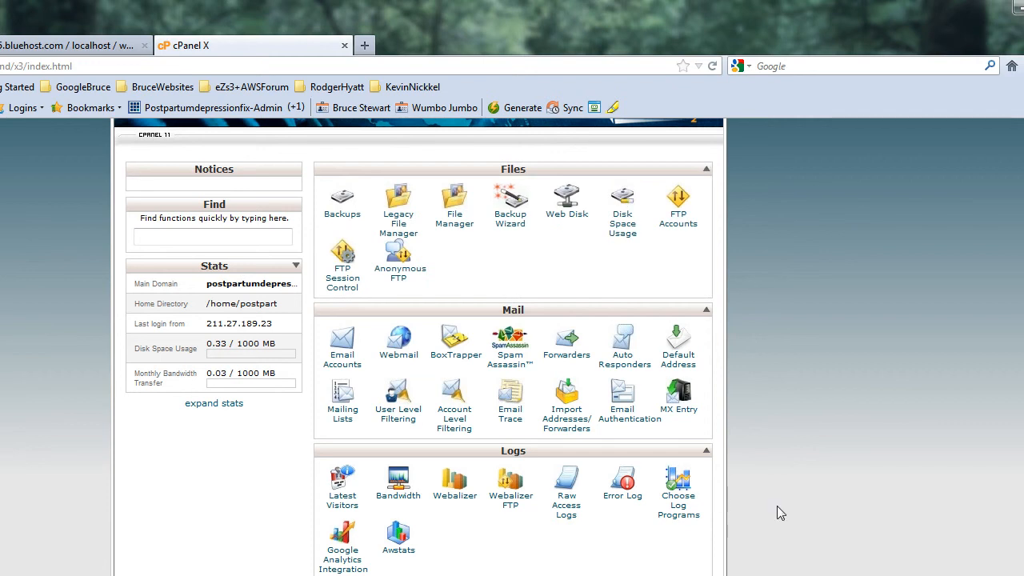
scroll(777, 506, "down", 4)
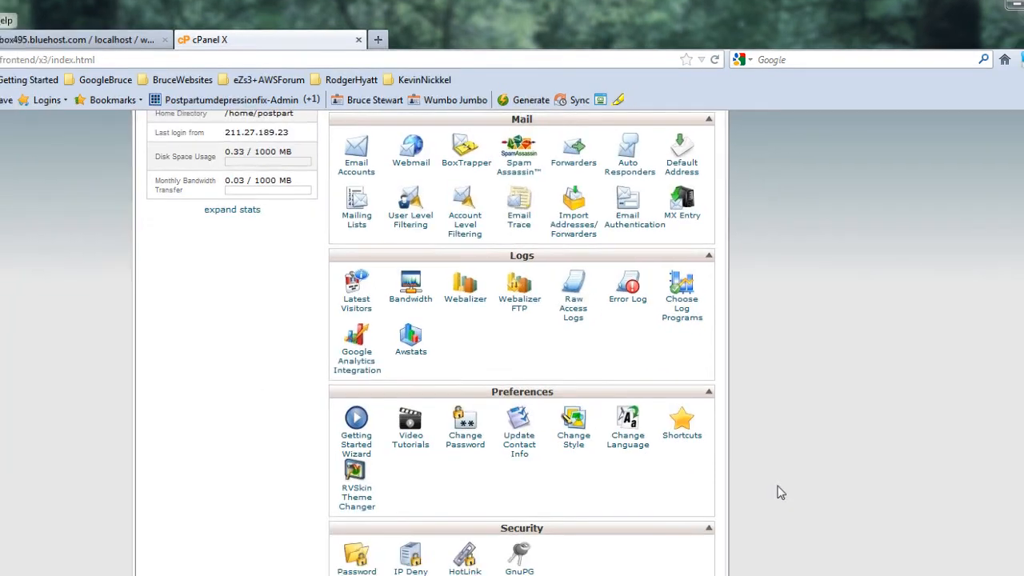
scroll(777, 505, "down", 2)
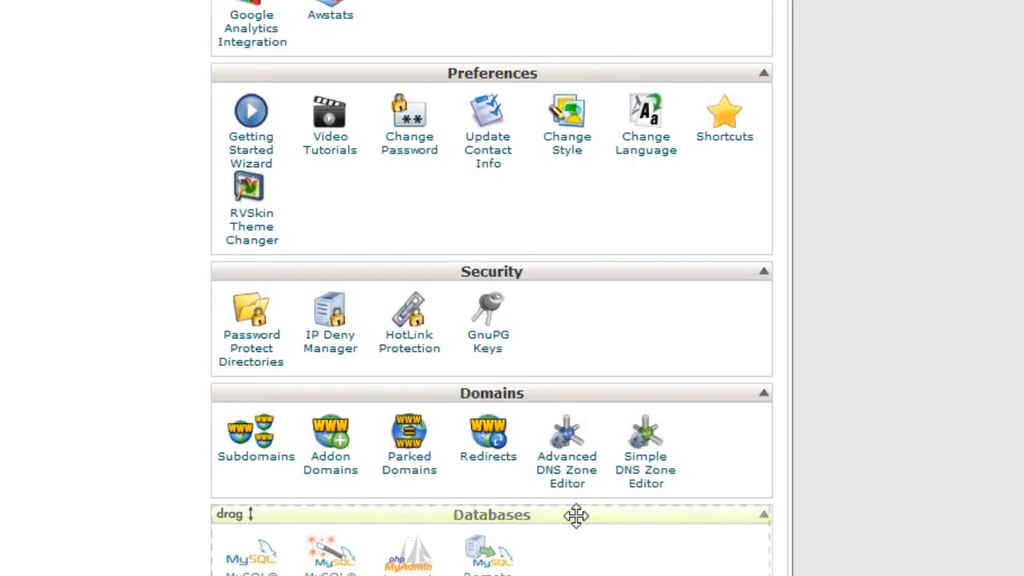
left_click_drag(620, 456, 617, 446)
left_click_drag(573, 498, 592, 13)
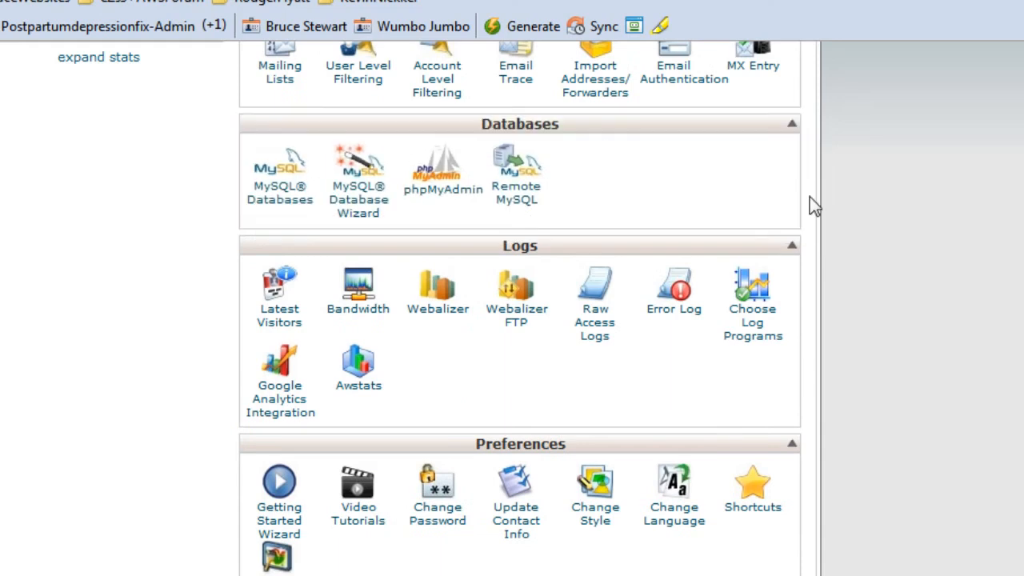
scroll(809, 207, "up", 3)
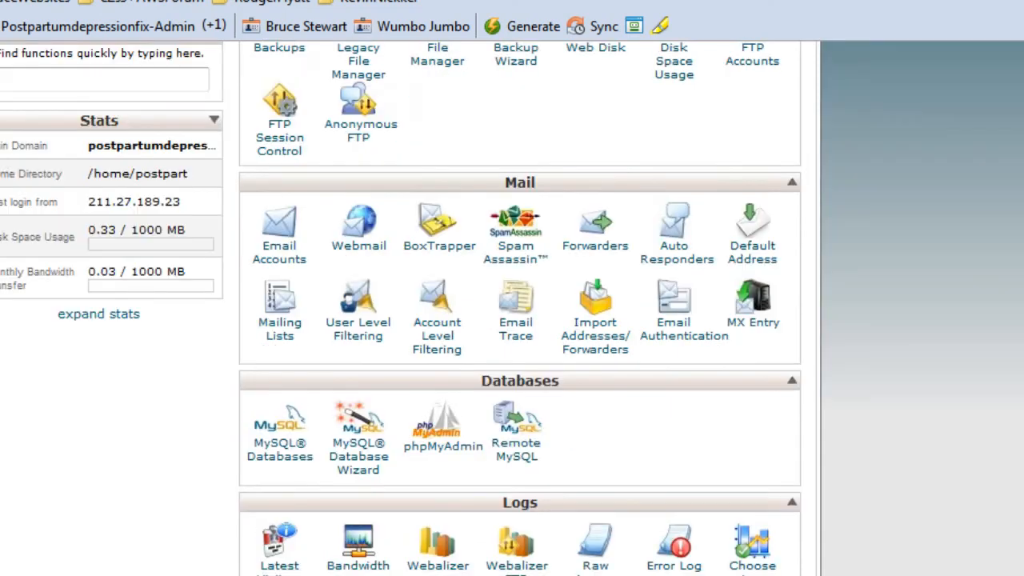
scroll(520, 308, "up", 3)
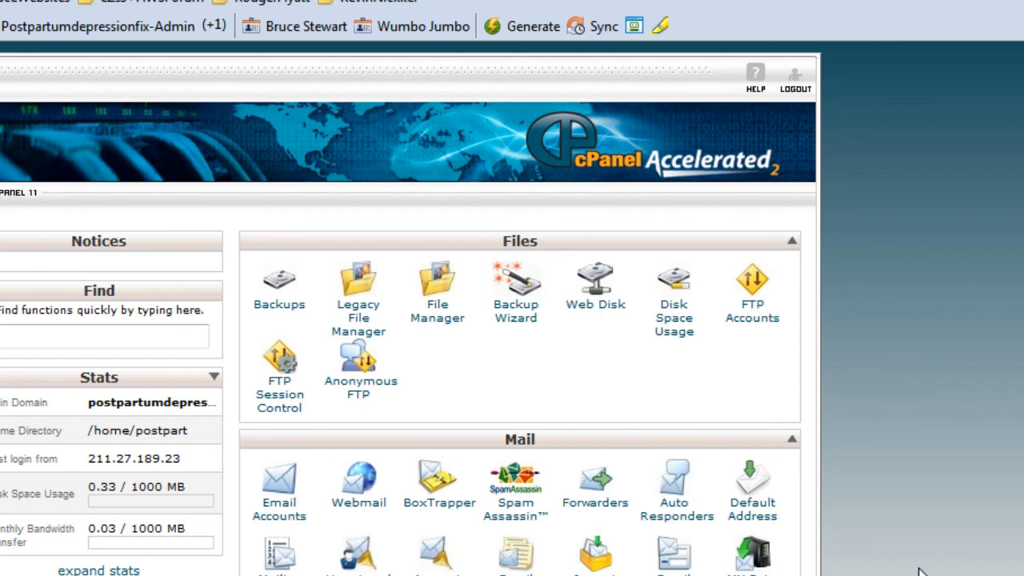
Move the Software/Services section to directly below Logs on the cPanel home page
scroll(920, 567, "down", 6)
scroll(920, 567, "down", 2)
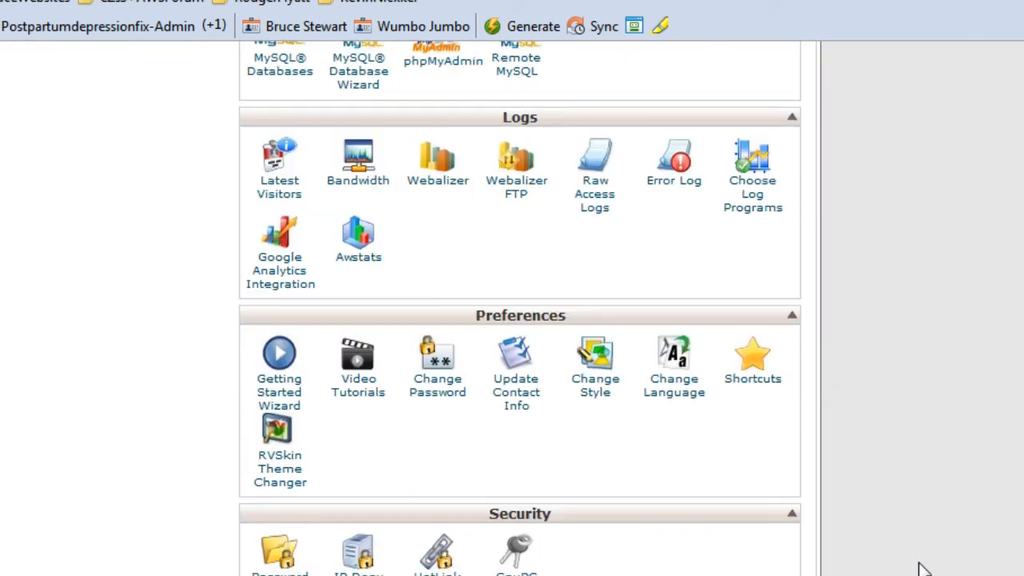
left_click_drag(620, 323, 614, 344)
left_click_drag(616, 326, 802, 428)
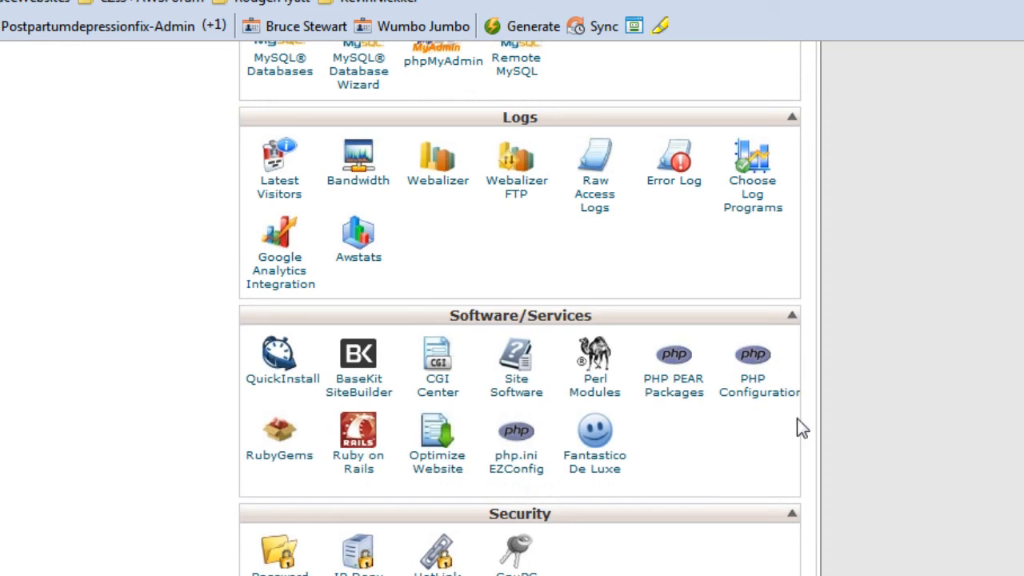
scroll(951, 429, "up", 6)
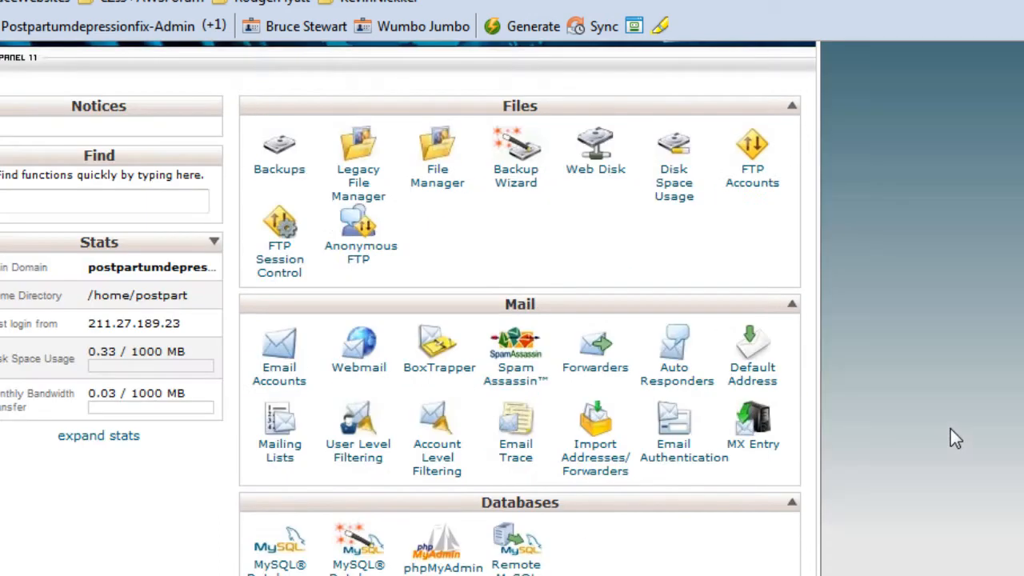
scroll(951, 429, "down", 3)
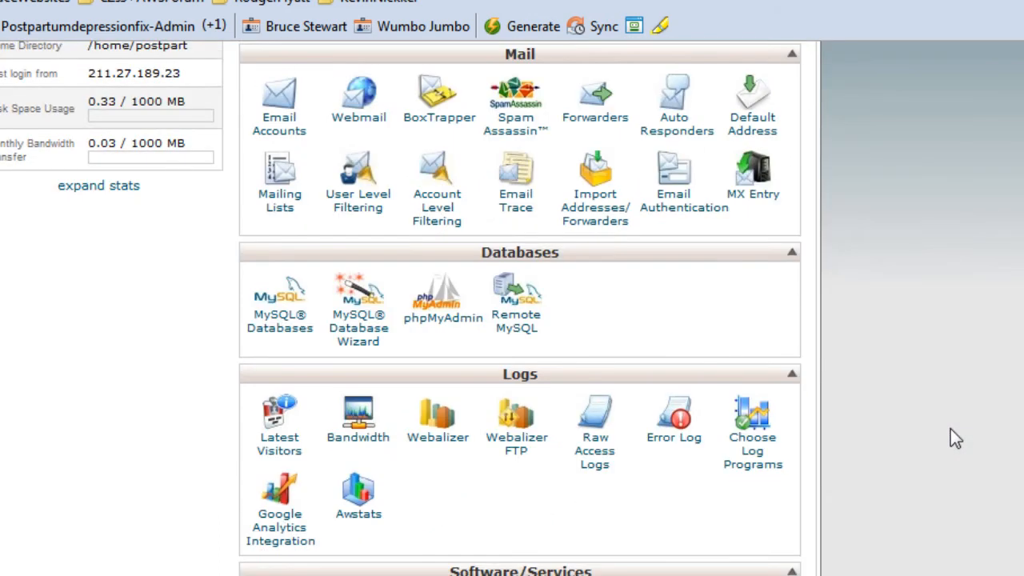
scroll(945, 430, "up", 5)
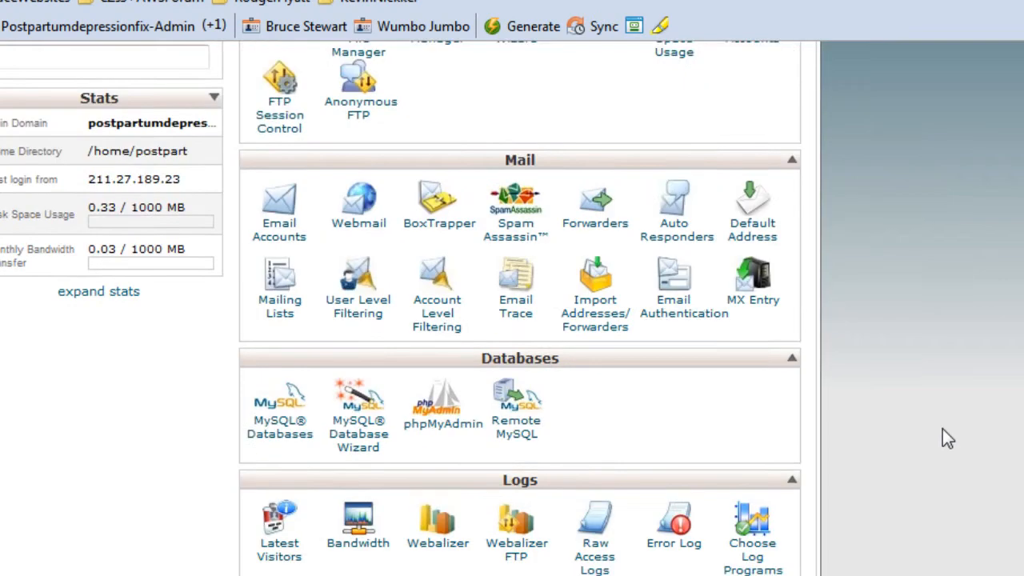
Open the MySQL Databases page from the Databases section and dismiss the RoboForm AutoFill window
scroll(942, 426, "down", 3)
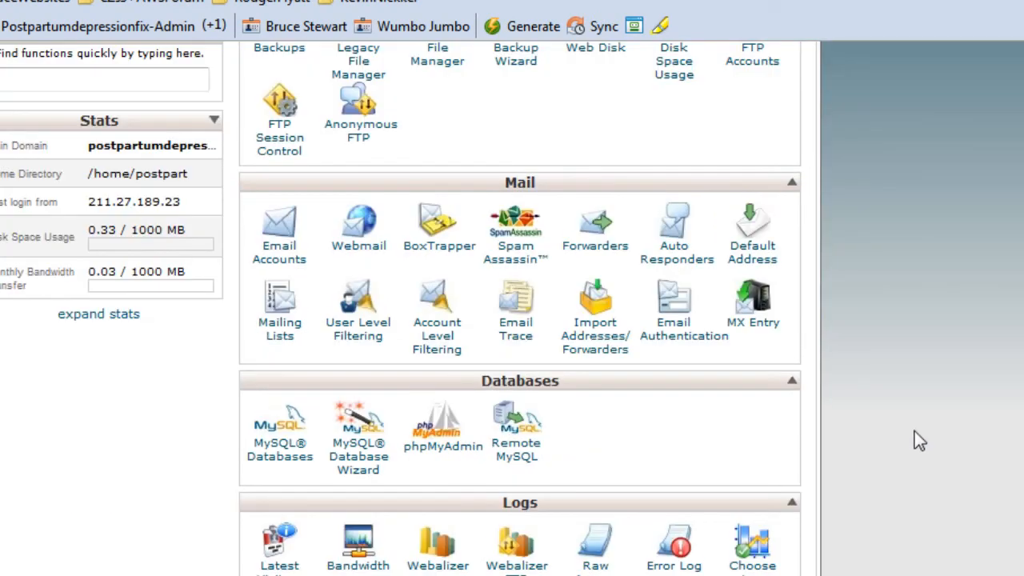
scroll(916, 435, "down", 5)
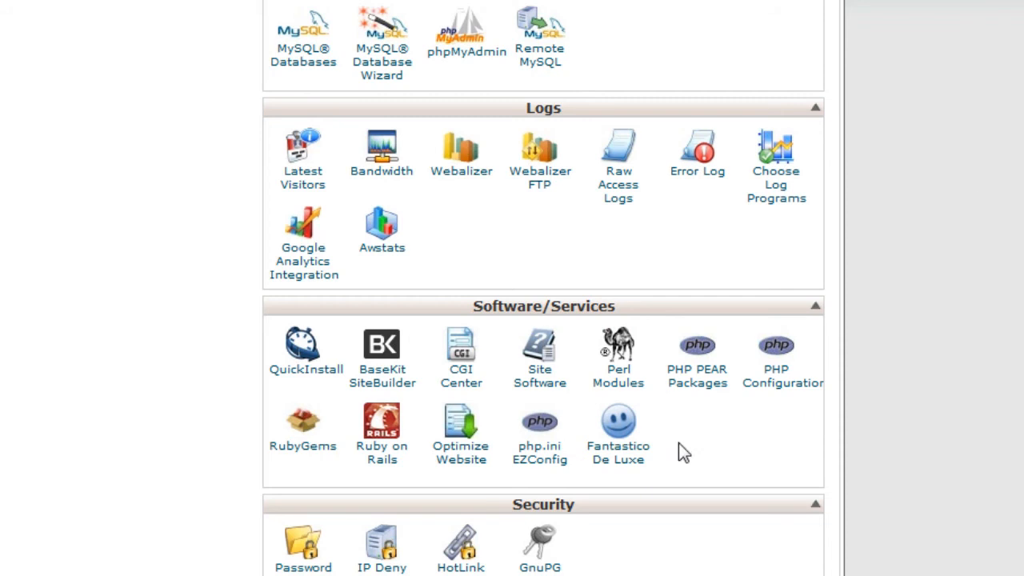
scroll(973, 193, "up", 5)
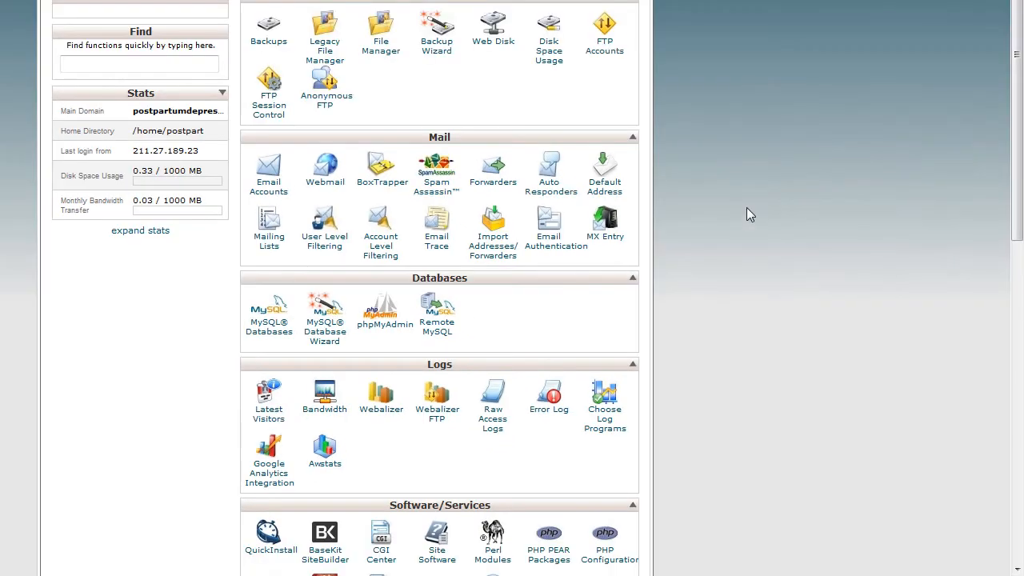
left_click(270, 336)
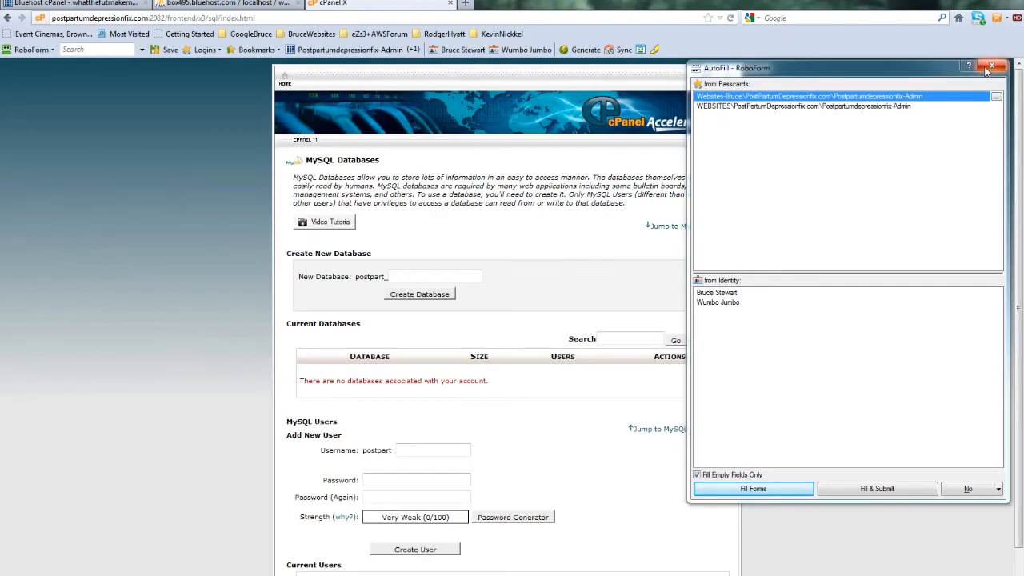
left_click(991, 66)
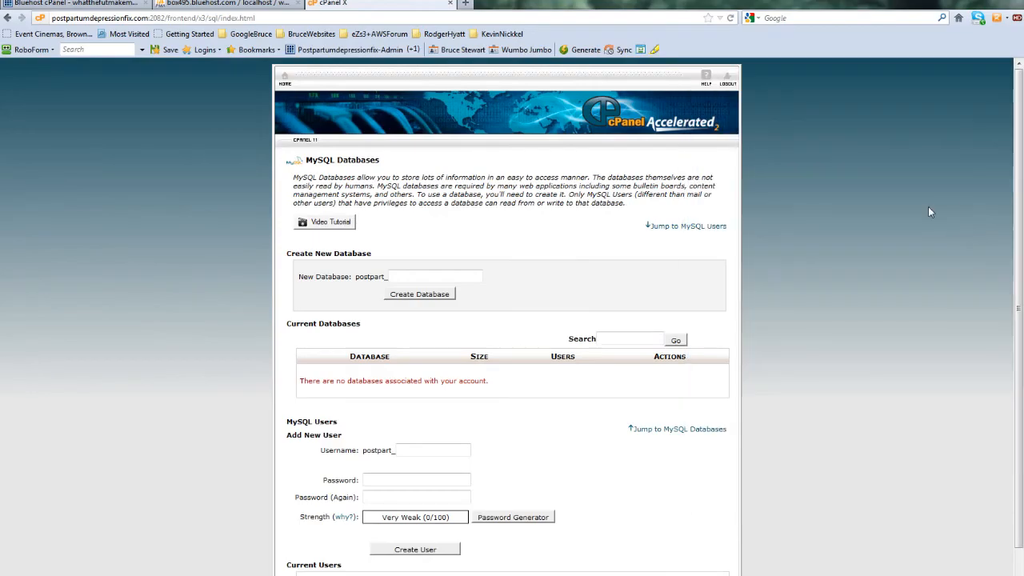
Enter partpost as the new database name and copy it into the new MySQL user's username
scroll(1019, 207, "down", 1)
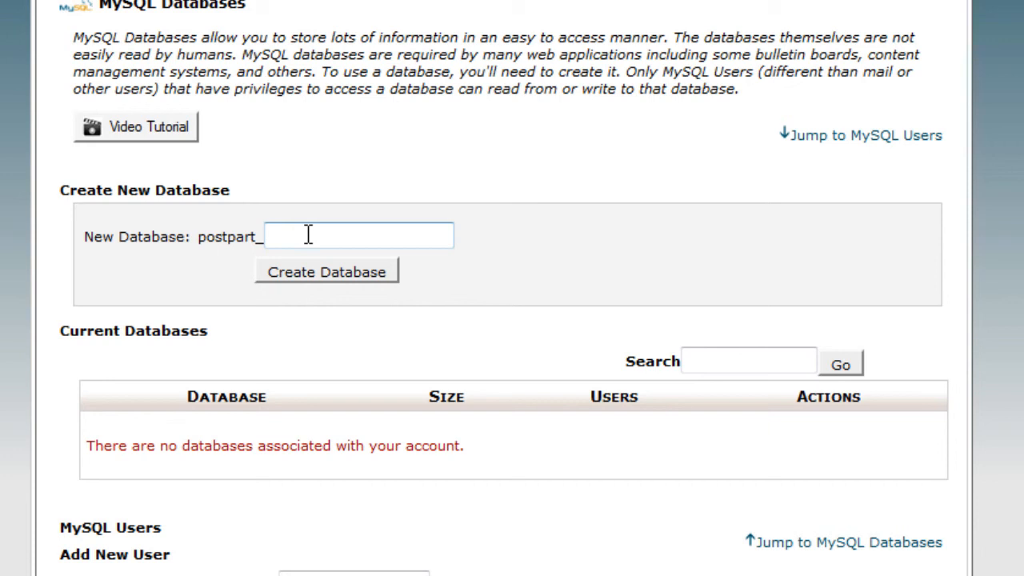
type("partpost")
left_click_drag(326, 235, 272, 240)
key("ctrl+c")
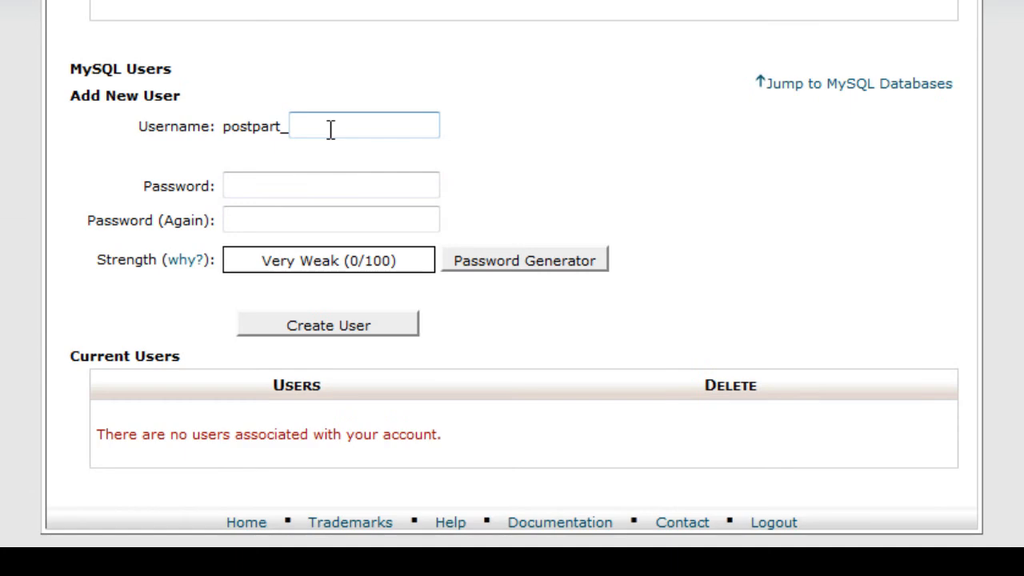
left_click(331, 130)
key("ctrl+v")
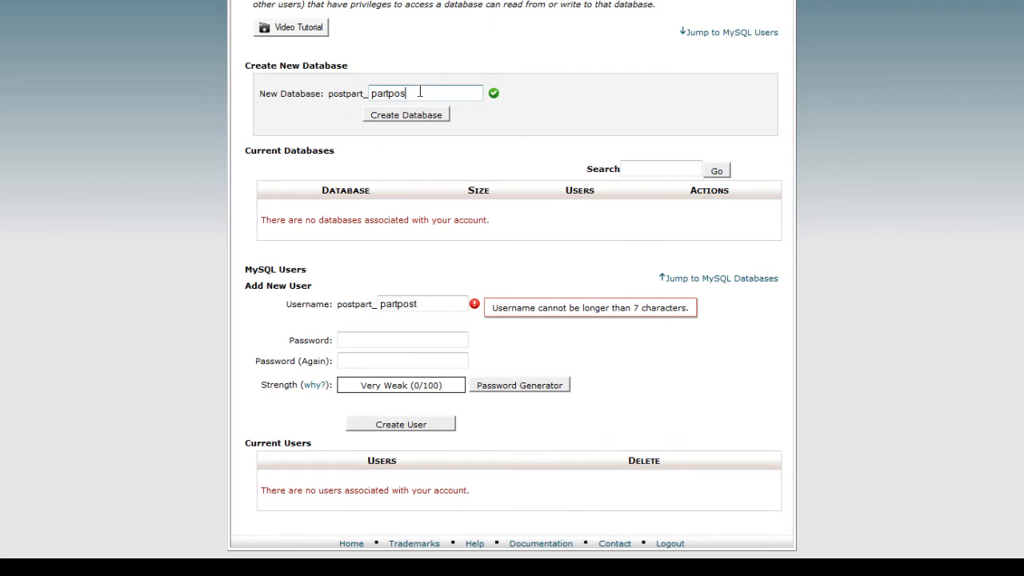
Shorten the new database name to partpos and reuse it as the MySQL username
left_click_drag(419, 92, 370, 97)
key("ctrl+c")
left_click_drag(419, 306, 373, 309)
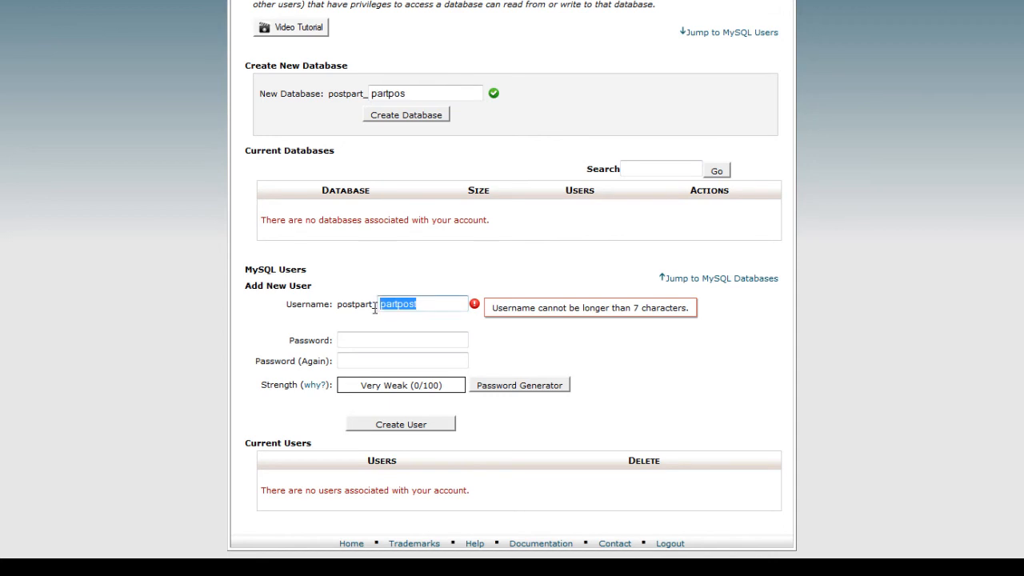
key("ctrl+v")
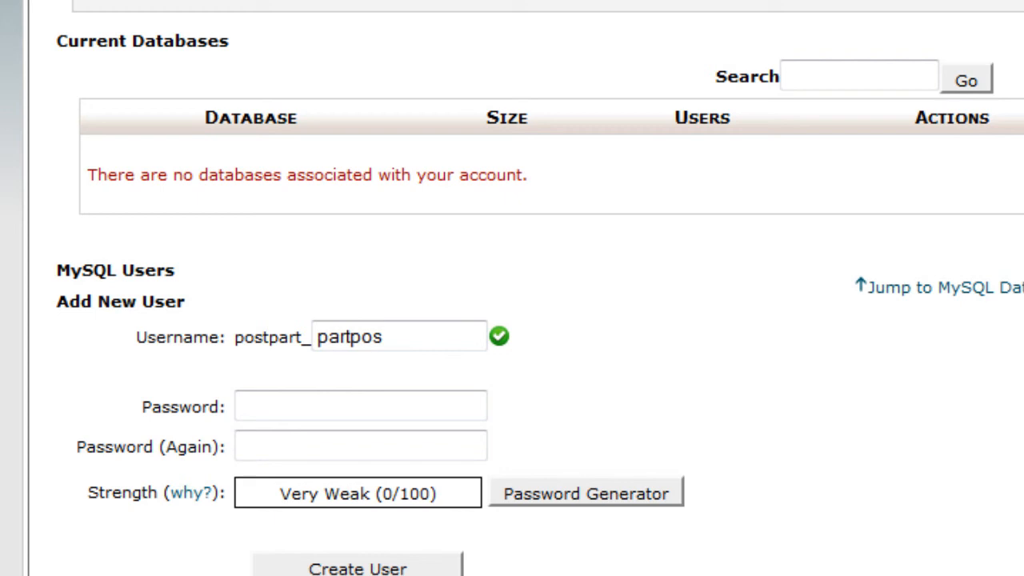
Generate a password for the partpos MySQL user, apply it to both password fields and submit the new user
left_click_drag(161, 46, 212, 47)
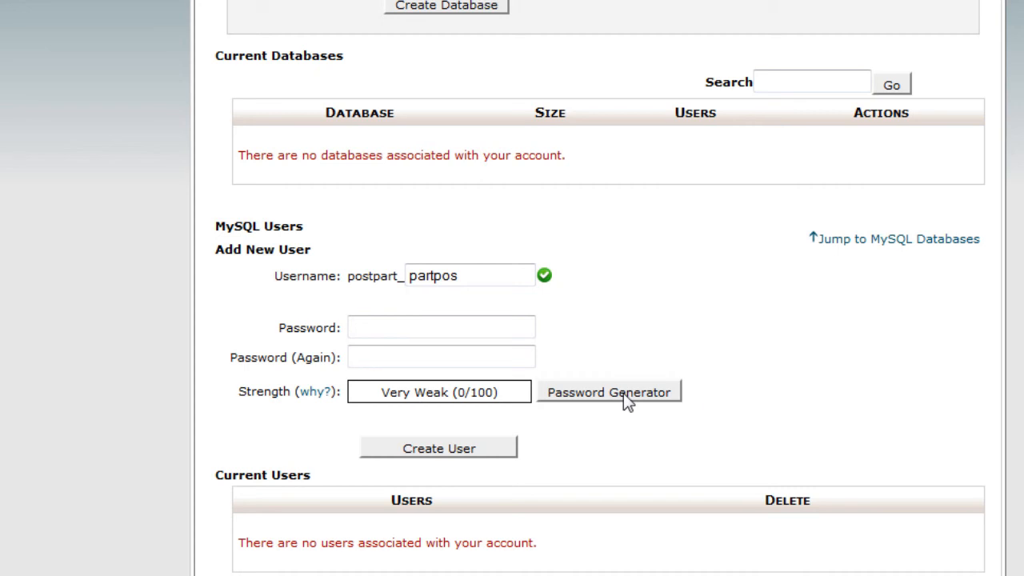
left_click(484, 332)
left_click(609, 393)
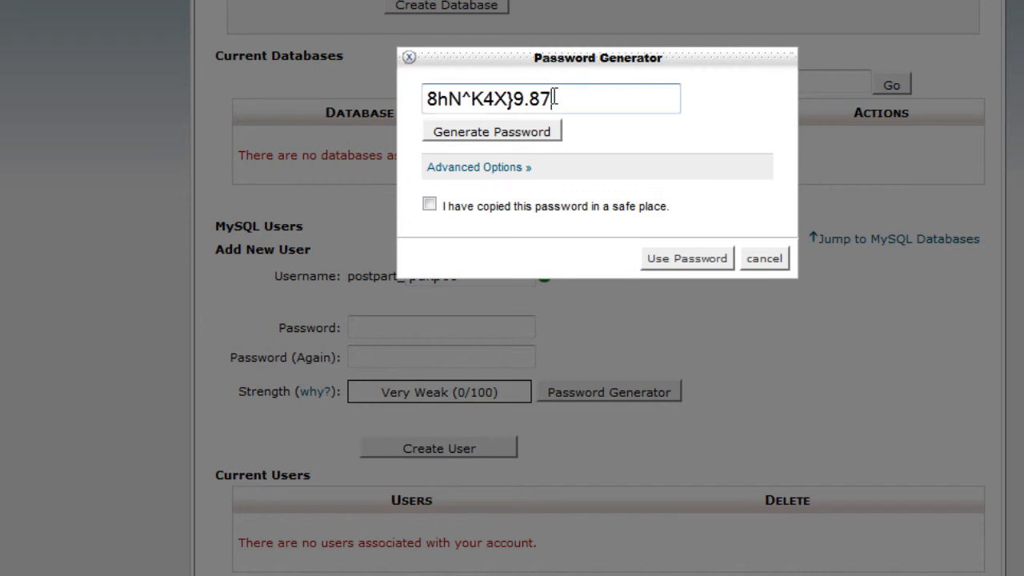
left_click_drag(554, 98, 429, 97)
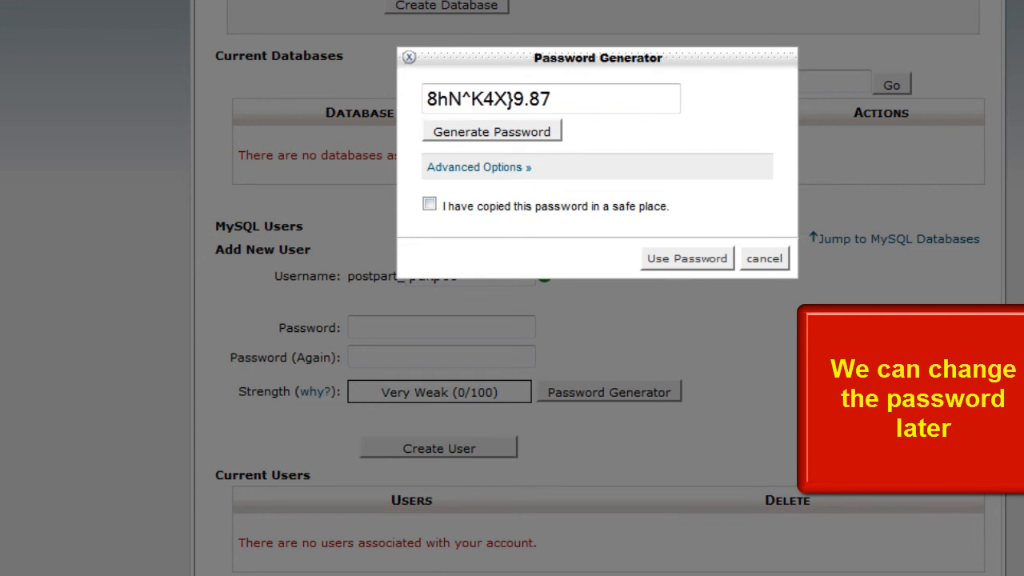
left_click(687, 258)
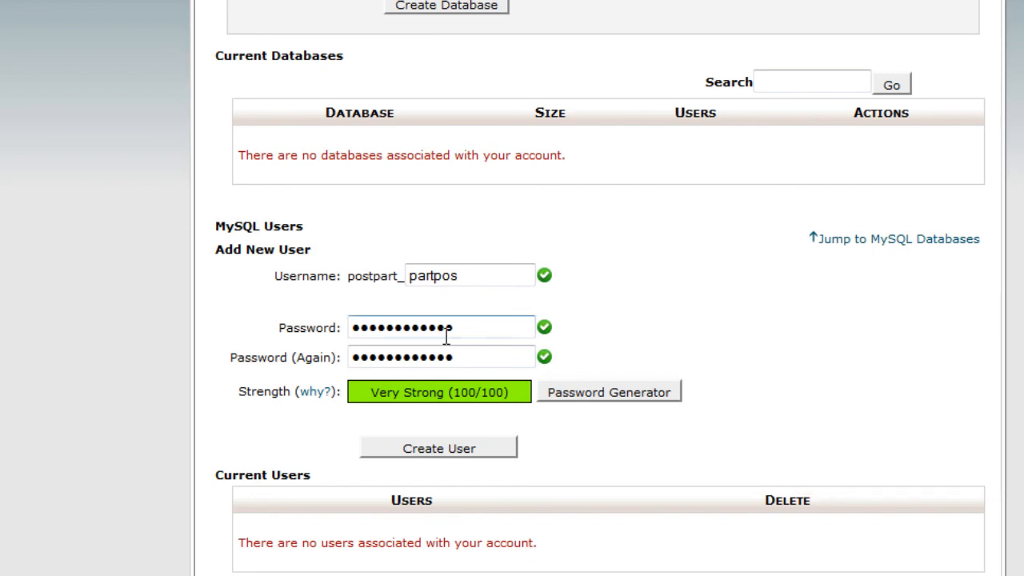
left_click(433, 451)
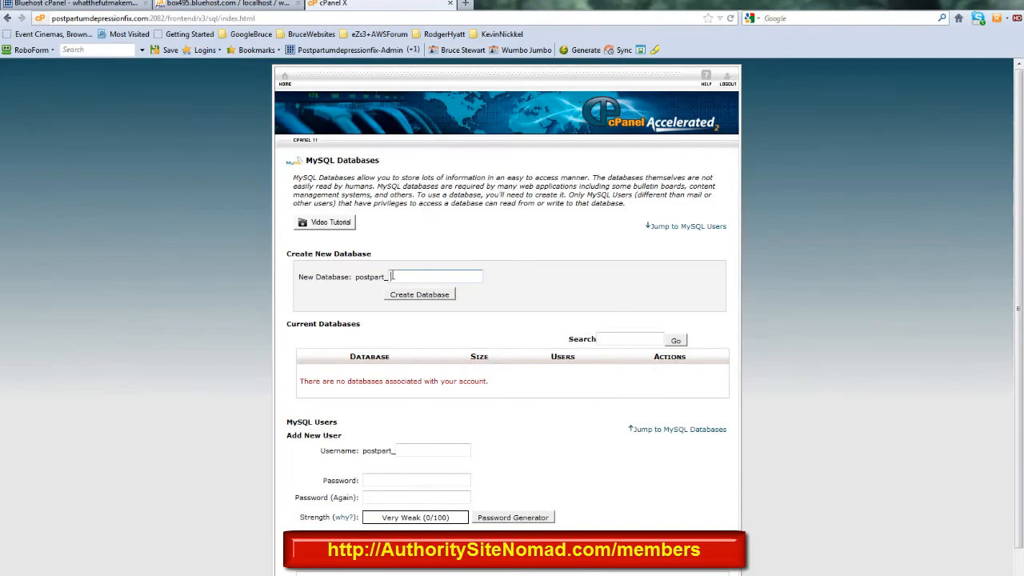
Create a new MySQL database with the name pospar after the postpart_ prefix and return to the MySQL Databases page
type("pospa")
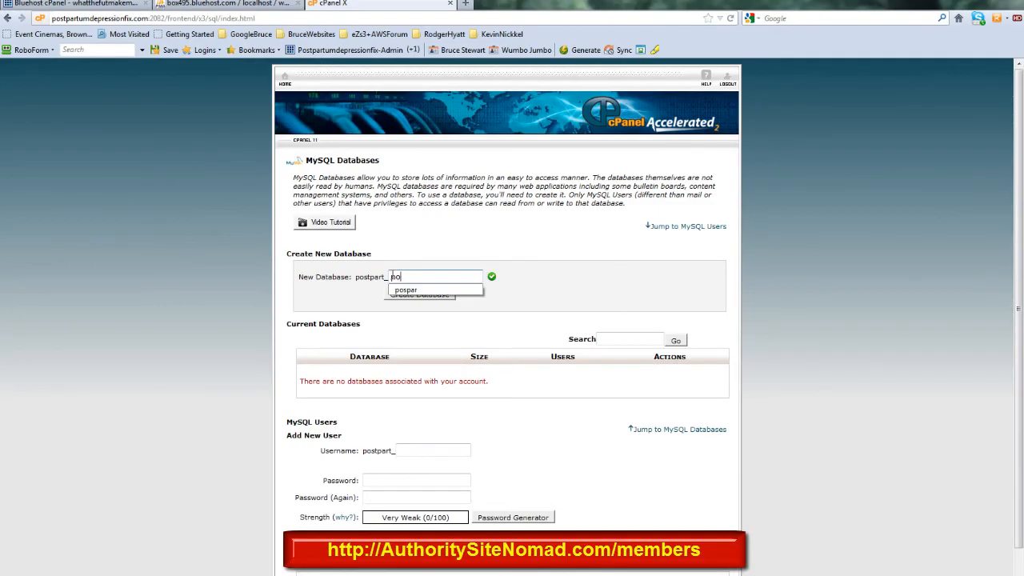
type("r")
left_click(471, 312)
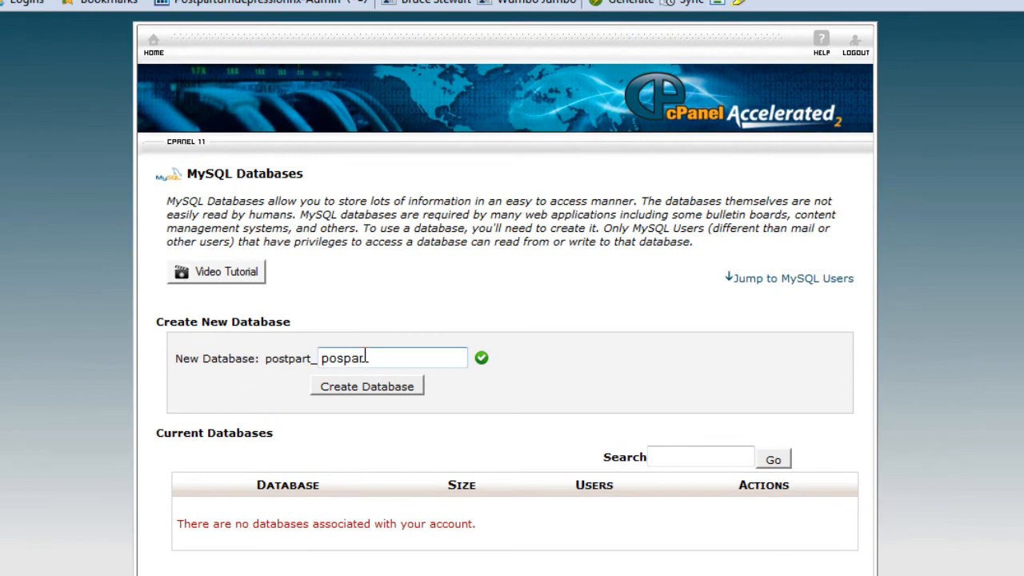
left_click_drag(367, 358, 321, 358)
left_click(367, 388)
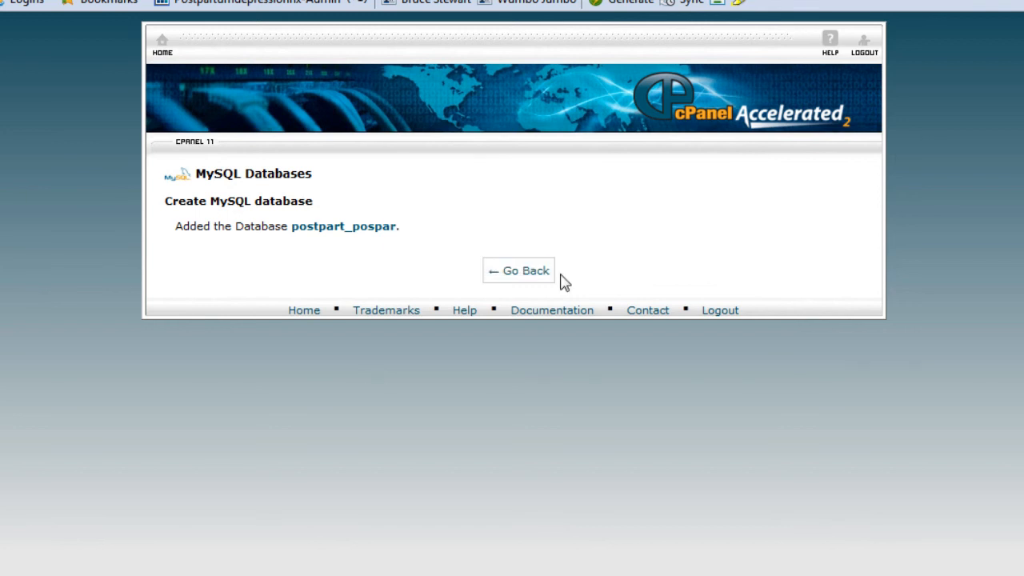
left_click(536, 274)
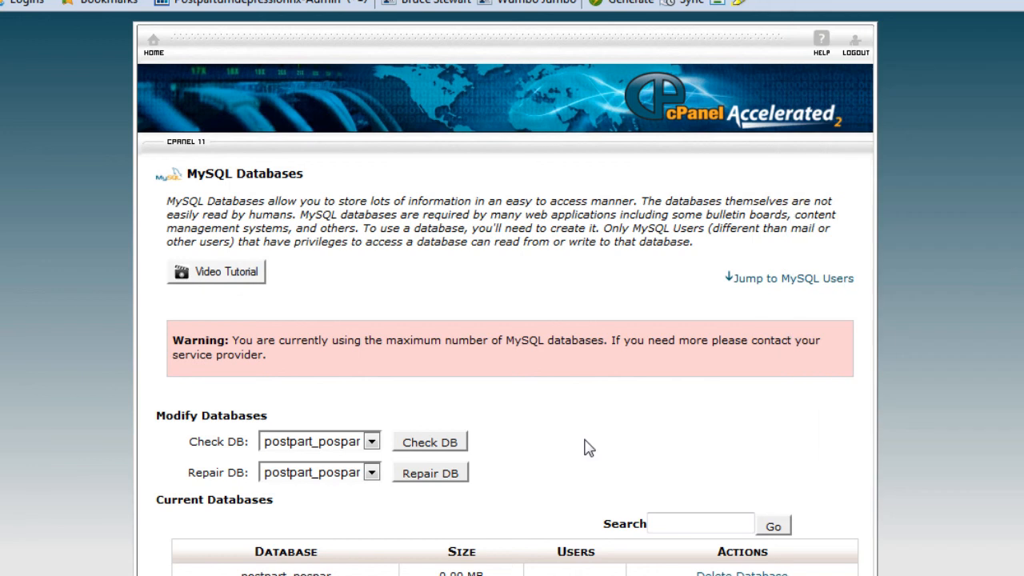
Enter pospar as the username for a new MySQL user
scroll(536, 445, "down", 5)
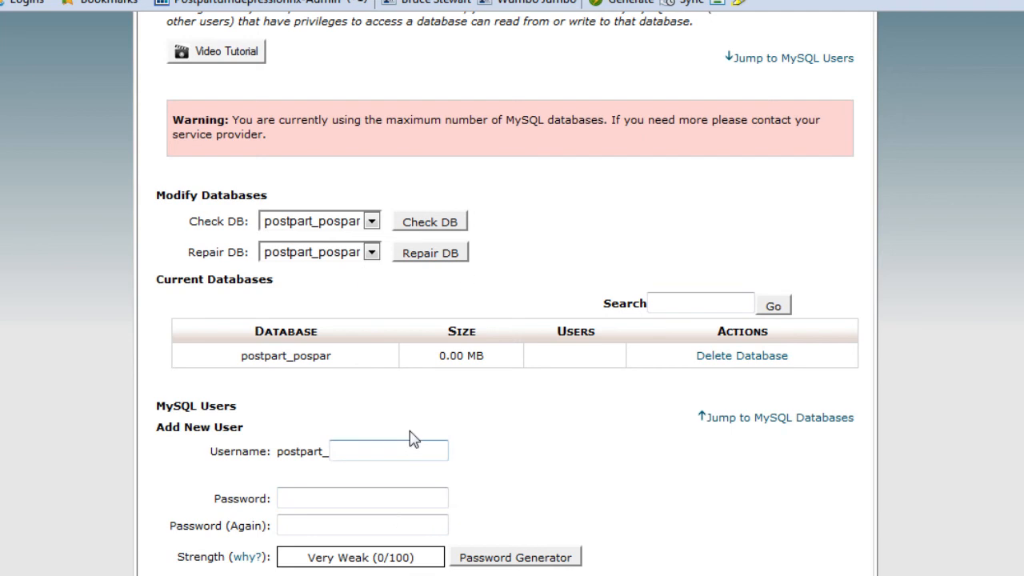
left_click(357, 453)
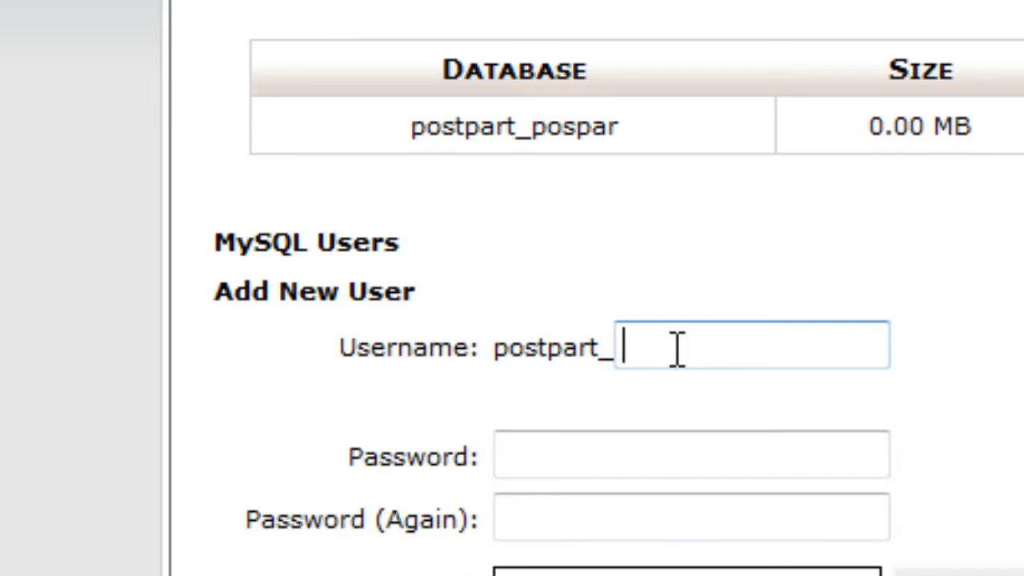
type("pospar")
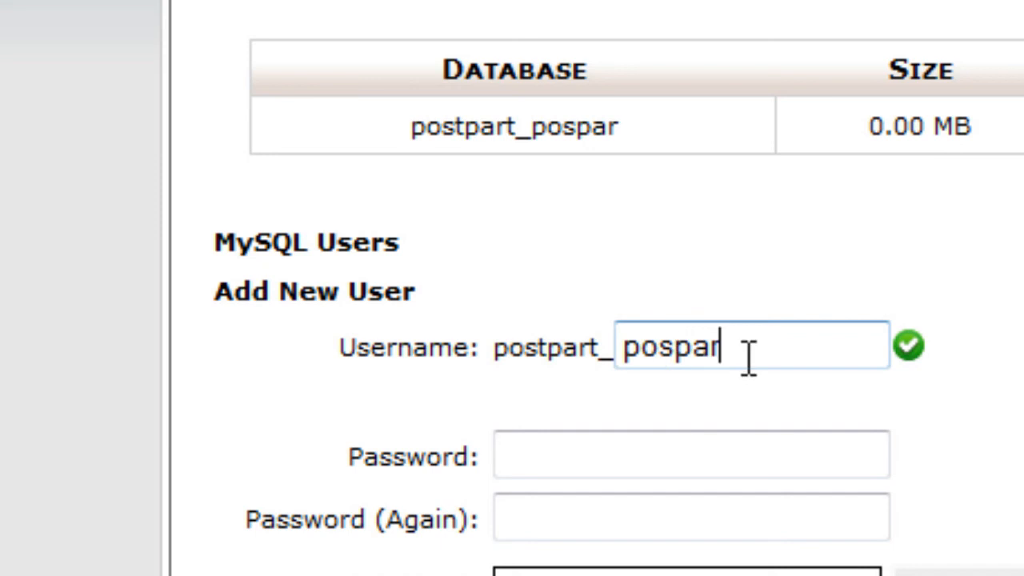
left_click(711, 439)
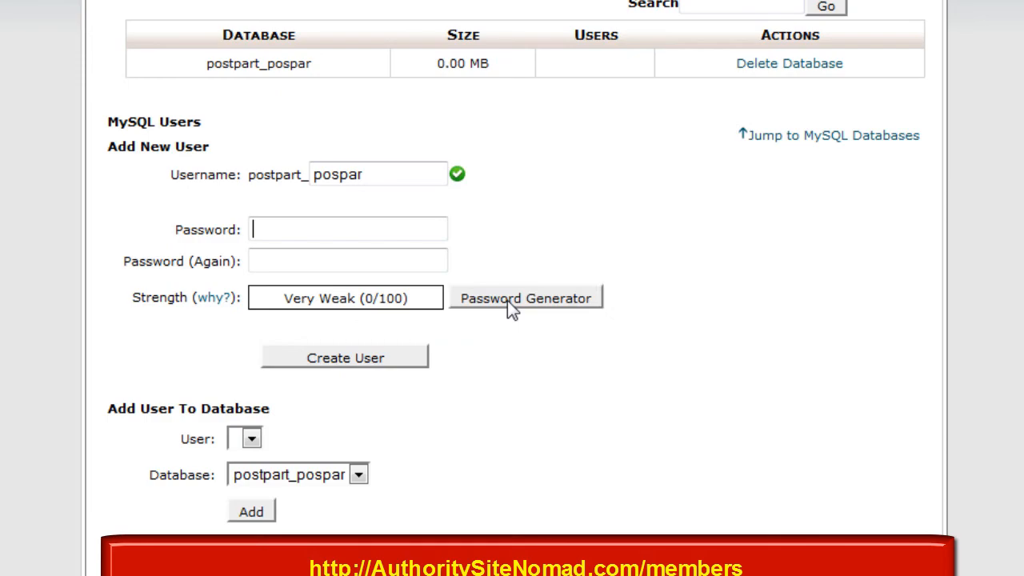
Generate and apply a password for the new MySQL user, create the user and return to the MySQL Databases page
left_click(507, 303)
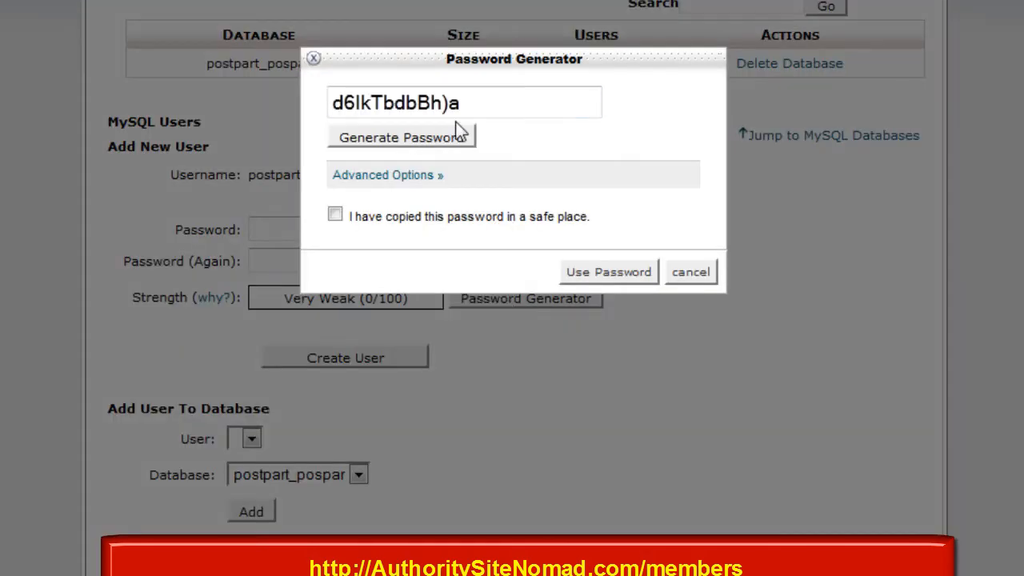
left_click_drag(474, 107, 320, 107)
left_click(335, 215)
left_click(627, 272)
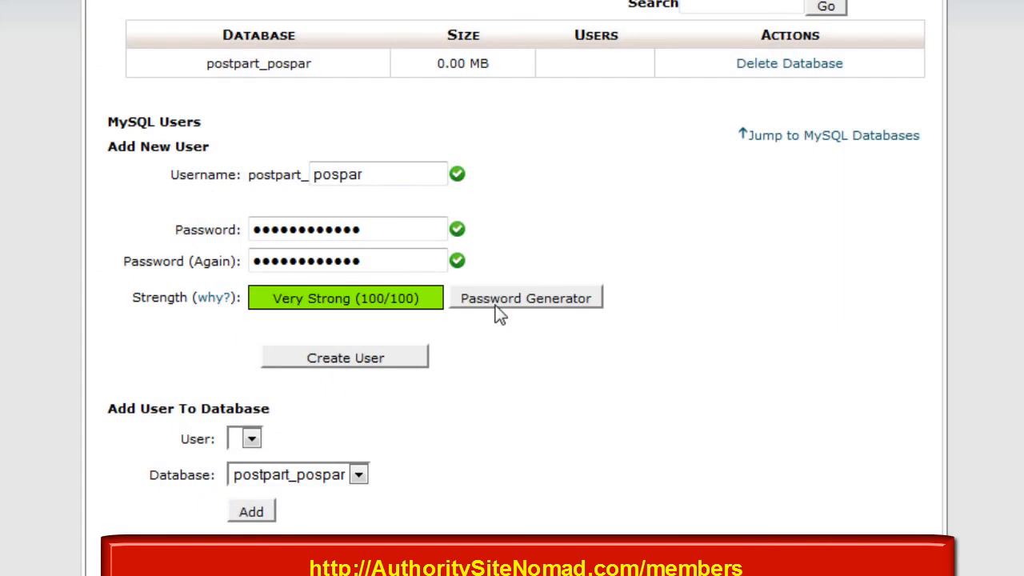
left_click(343, 360)
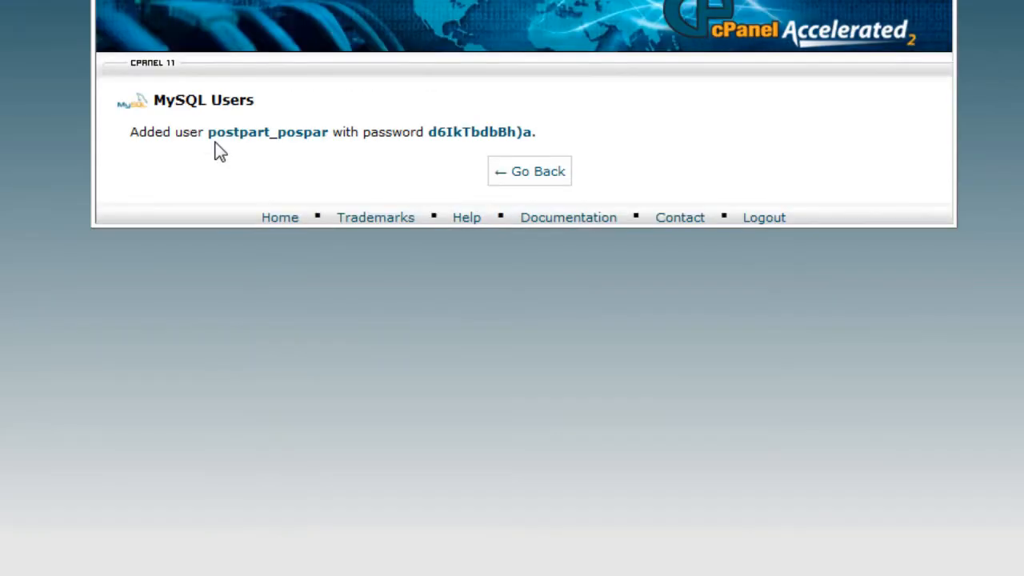
left_click(544, 180)
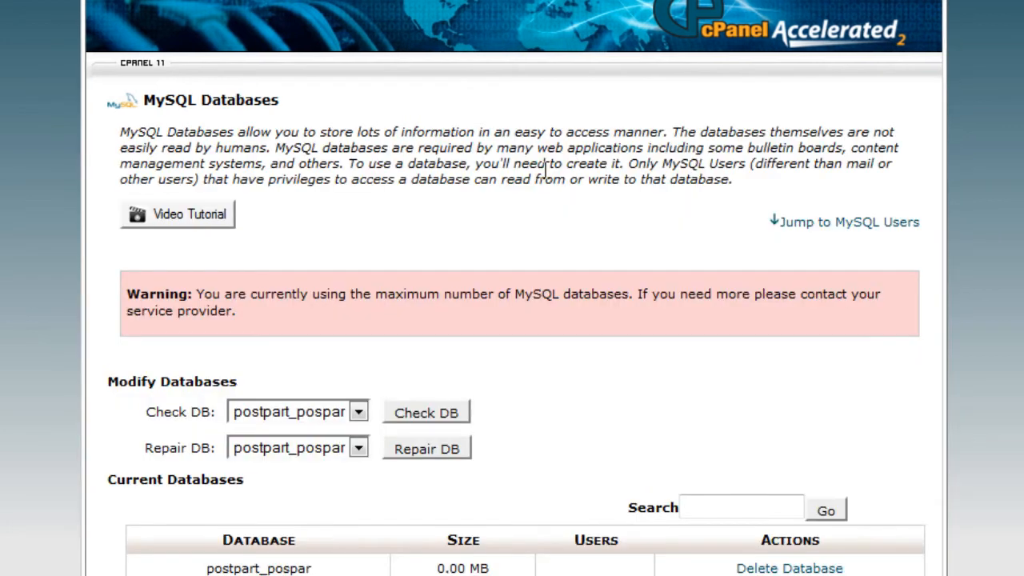
Add user postpart_pospar to database postpart_pospar with ALL PRIVILEGES and return to the MySQL Databases page
scroll(512, 320, "down", 3)
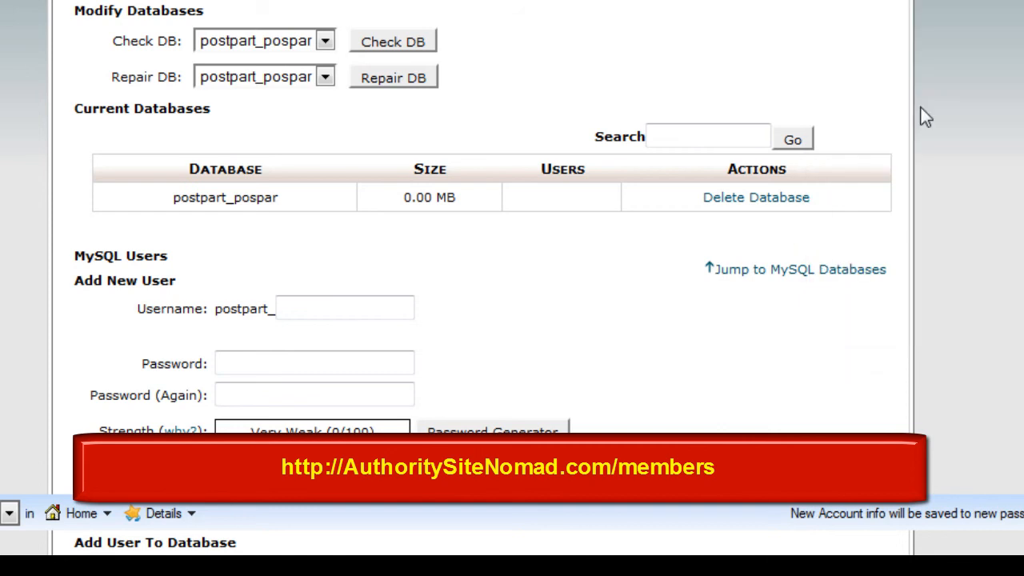
scroll(952, 108, "down", 3)
scroll(971, 92, "down", 1)
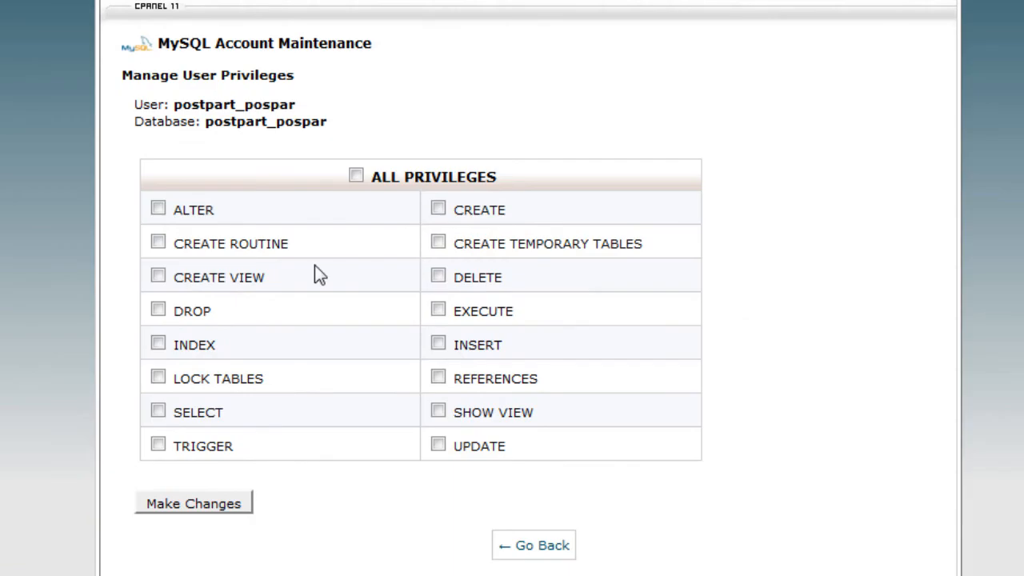
left_click(356, 176)
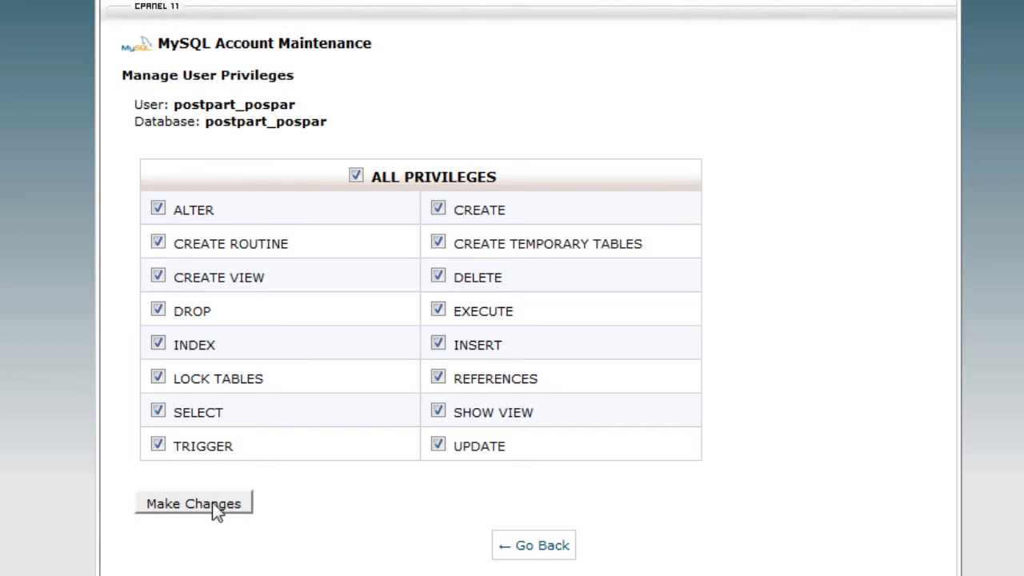
left_click(247, 498)
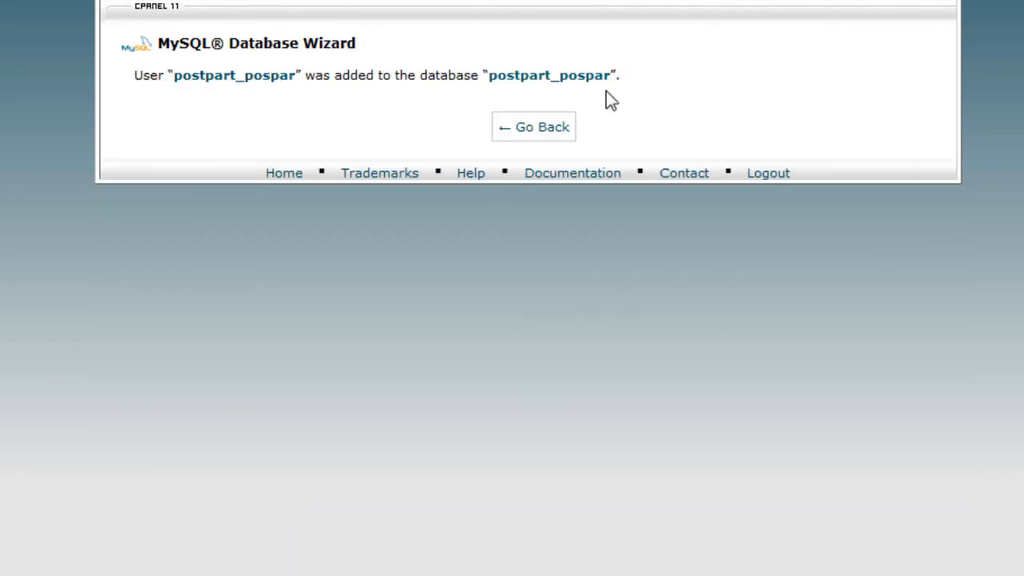
left_click(560, 137)
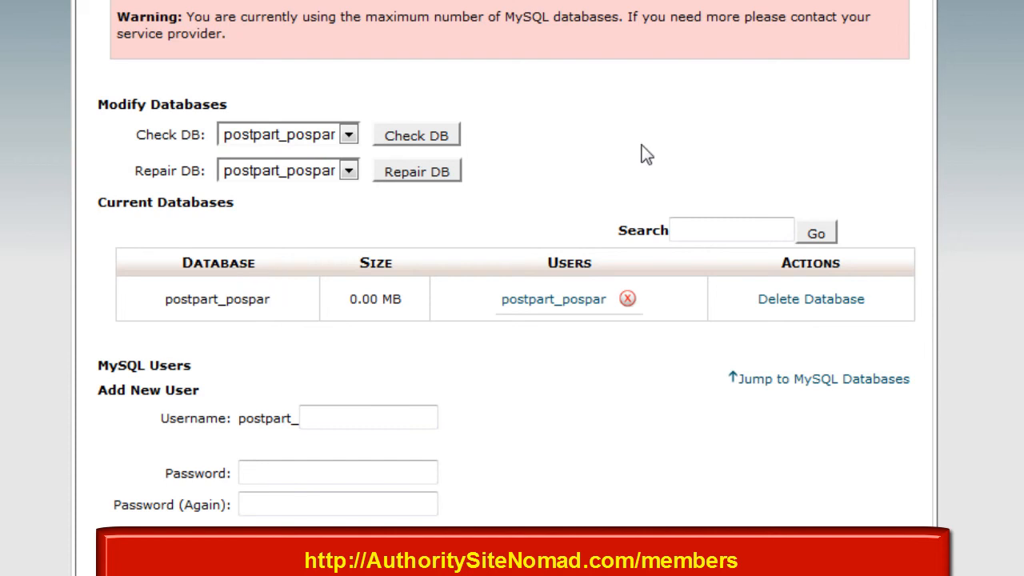
Open the password change form for the postpart_pospar user and examine its old and new password fields
scroll(512, 288, "down", 3)
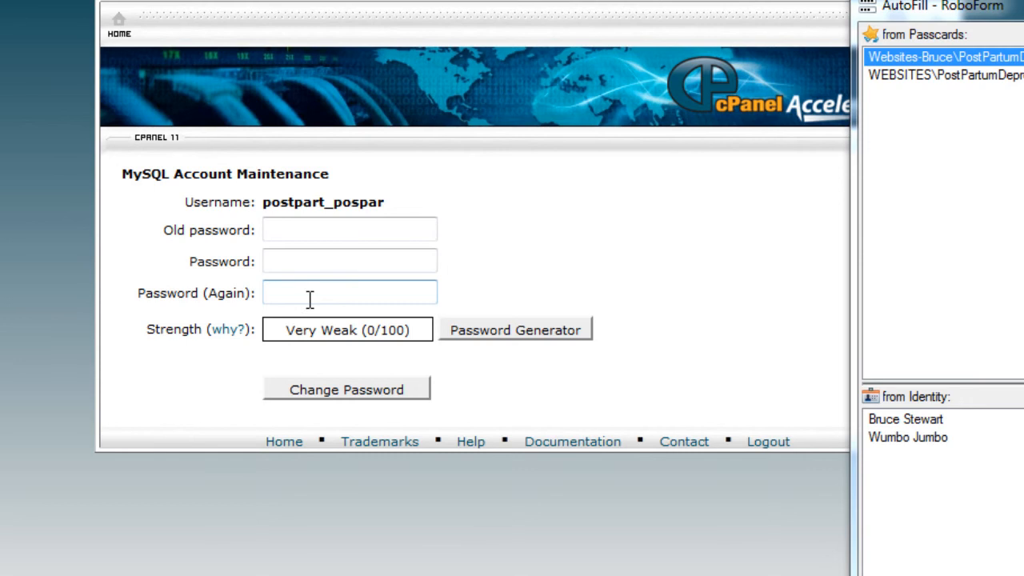
left_click(300, 255)
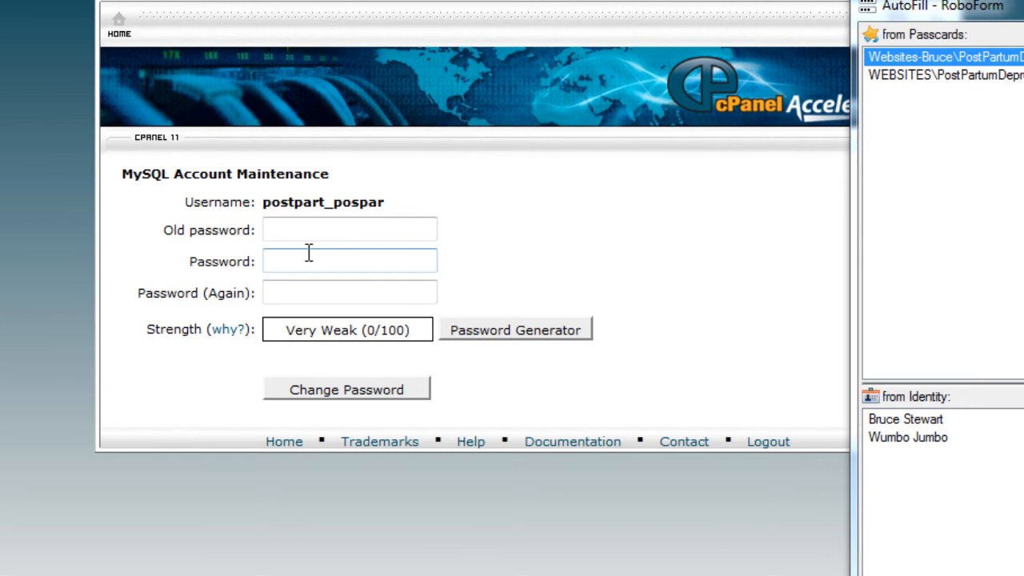
left_click(293, 233)
left_click(311, 252)
left_click(322, 293)
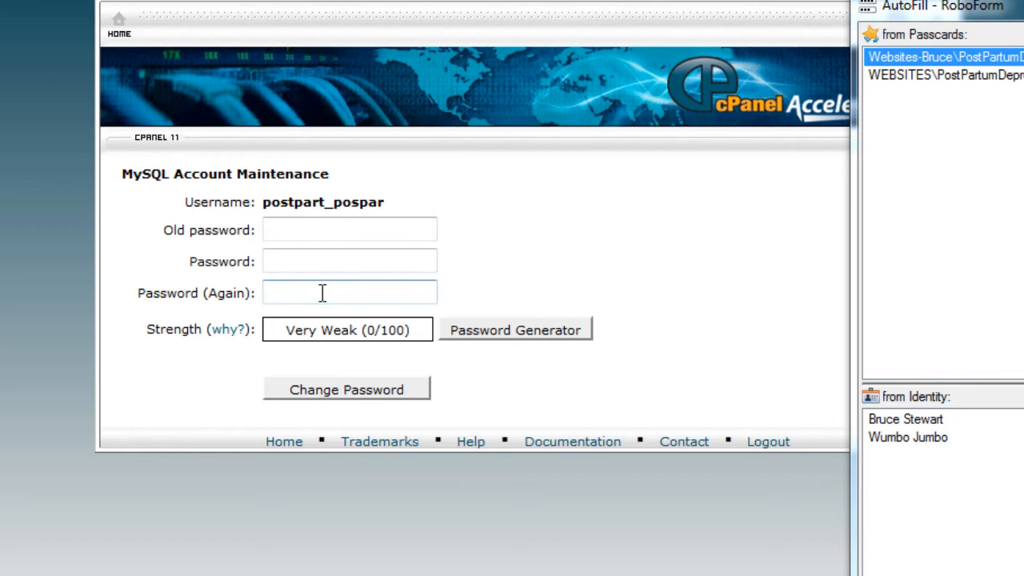
Leave the password change form, return to the cPanel home page and open the postpart_pospar database in phpMyAdmin
left_click(206, 180)
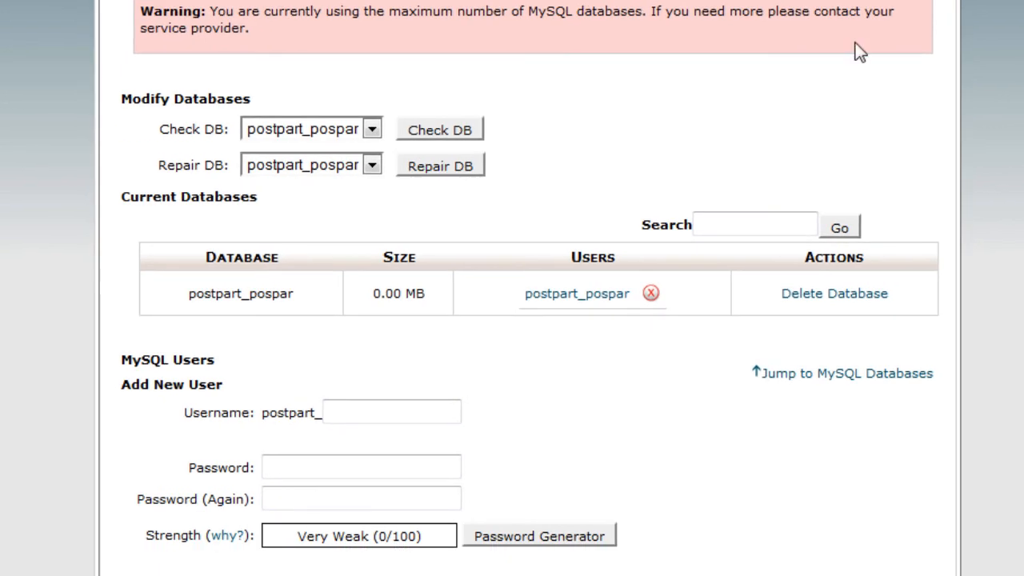
scroll(512, 288, "up", 3)
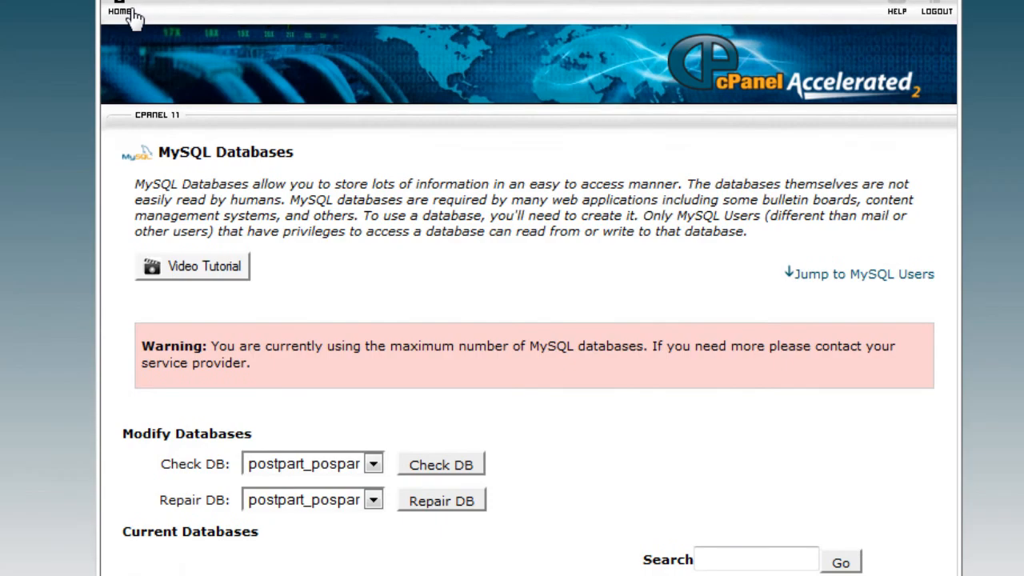
left_click(126, 12)
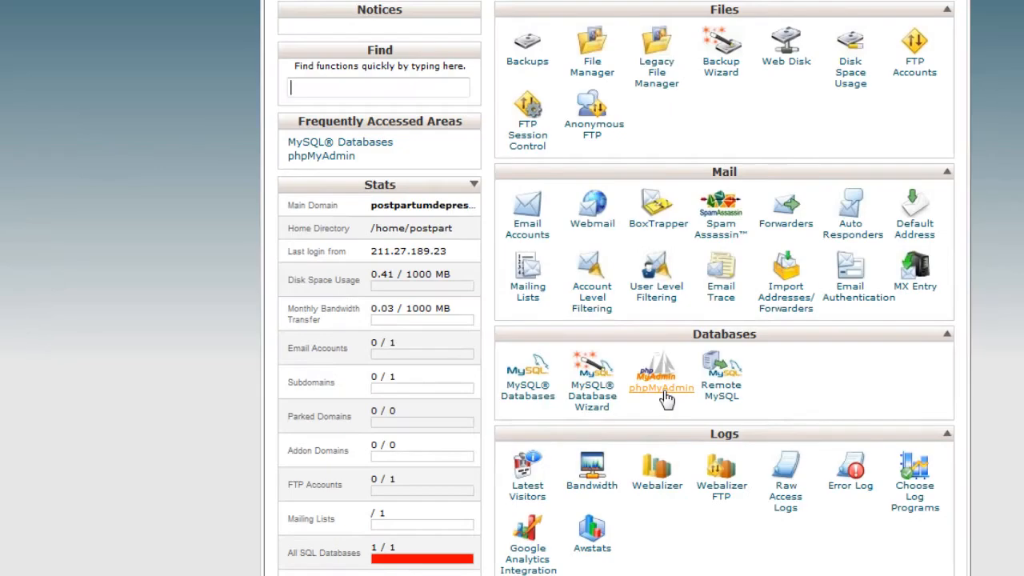
left_click(472, 348)
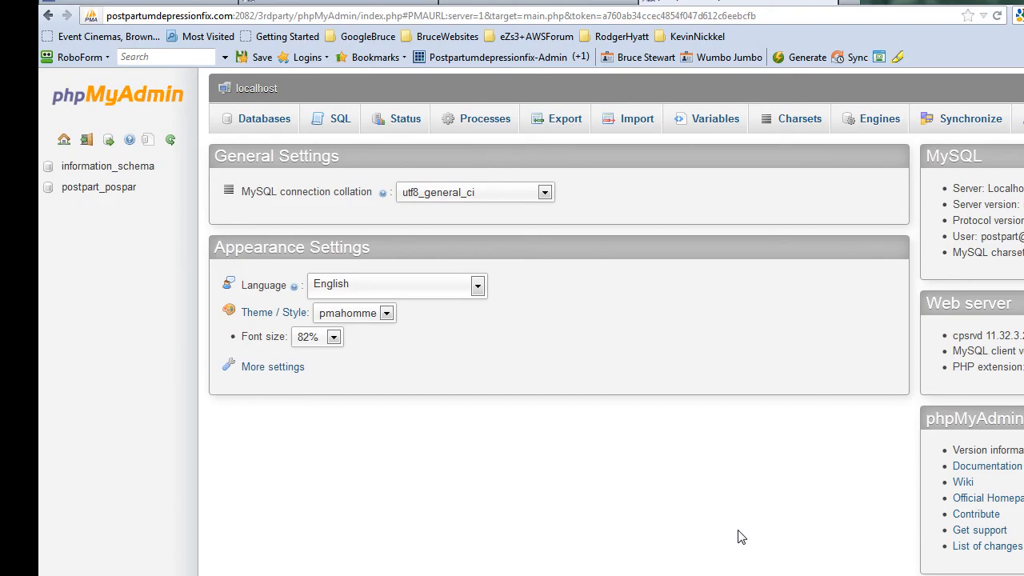
left_click(101, 189)
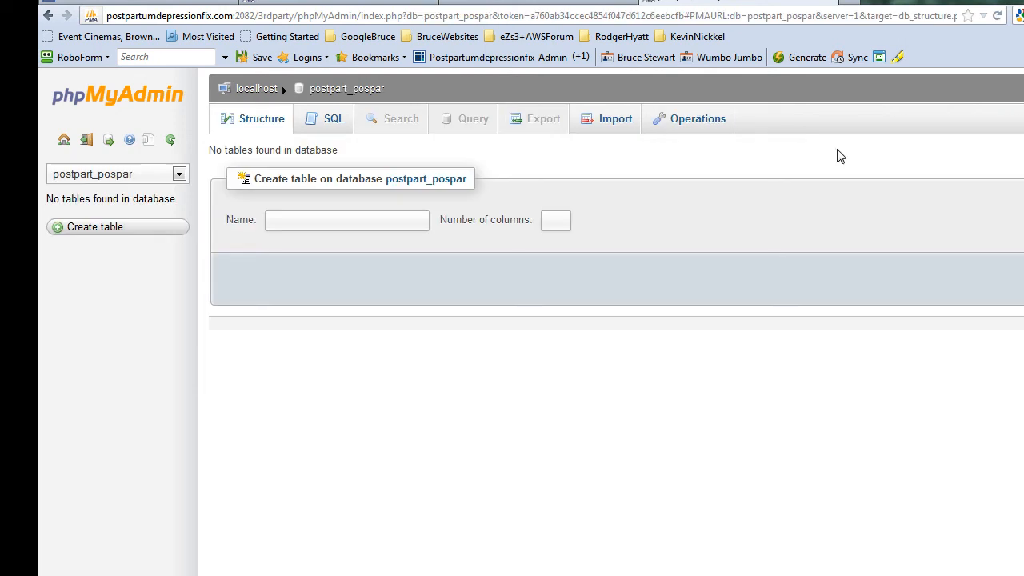
Import whatthe3_wrd29.sql from the BackUp-Database folder into the postpart_pospar database
left_click(614, 124)
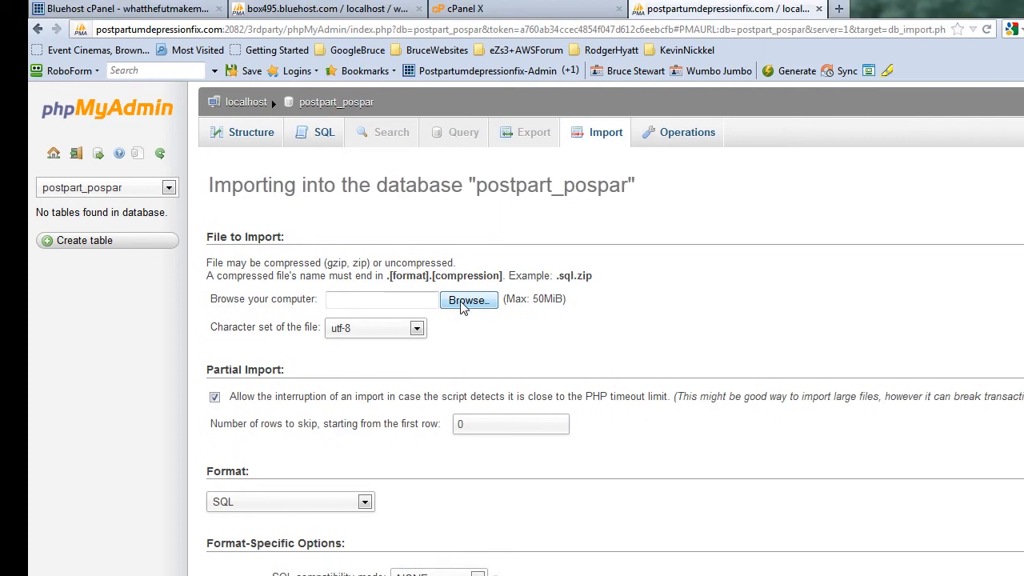
left_click(464, 304)
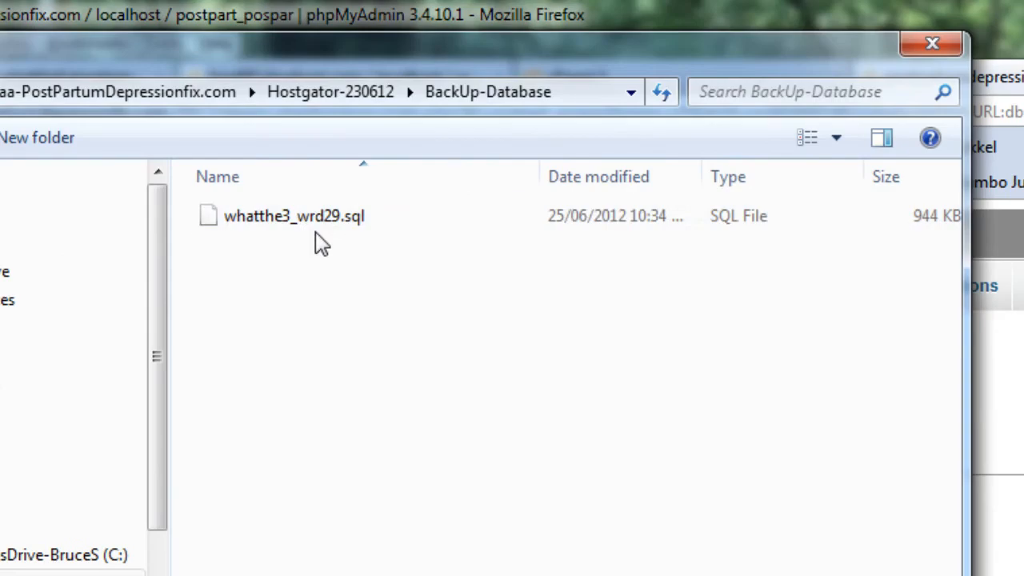
left_click(308, 226)
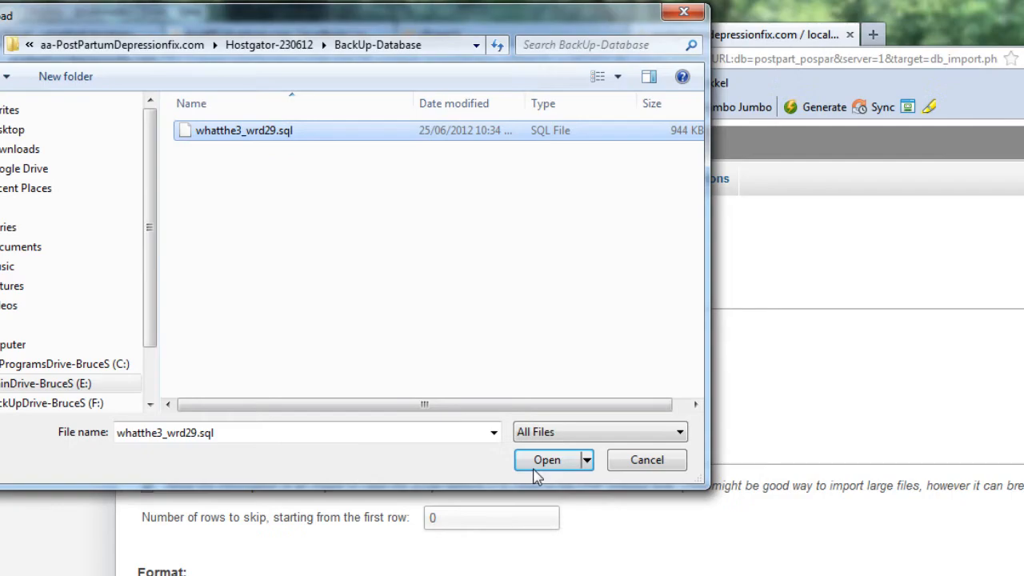
left_click(406, 282)
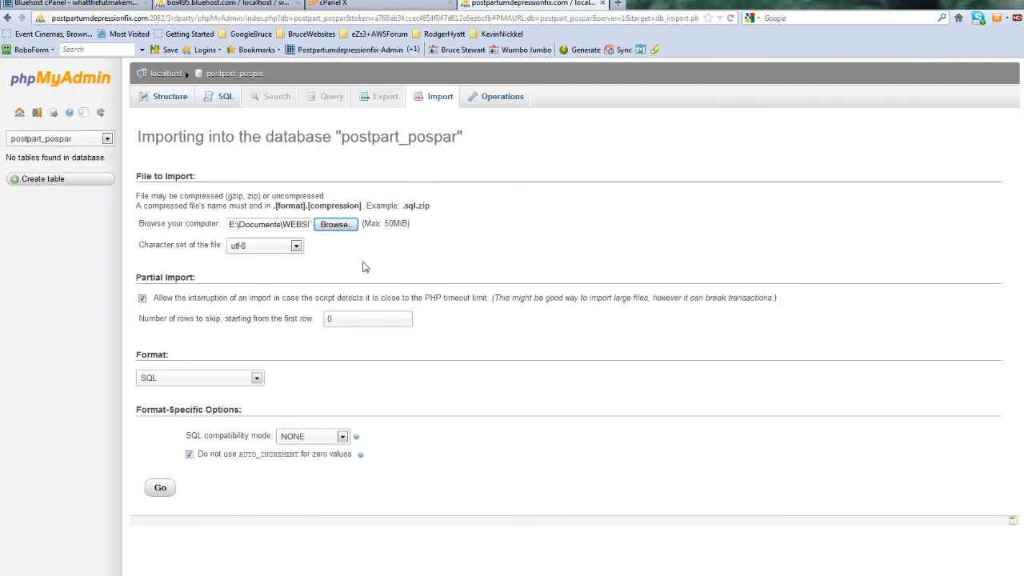
left_click(162, 489)
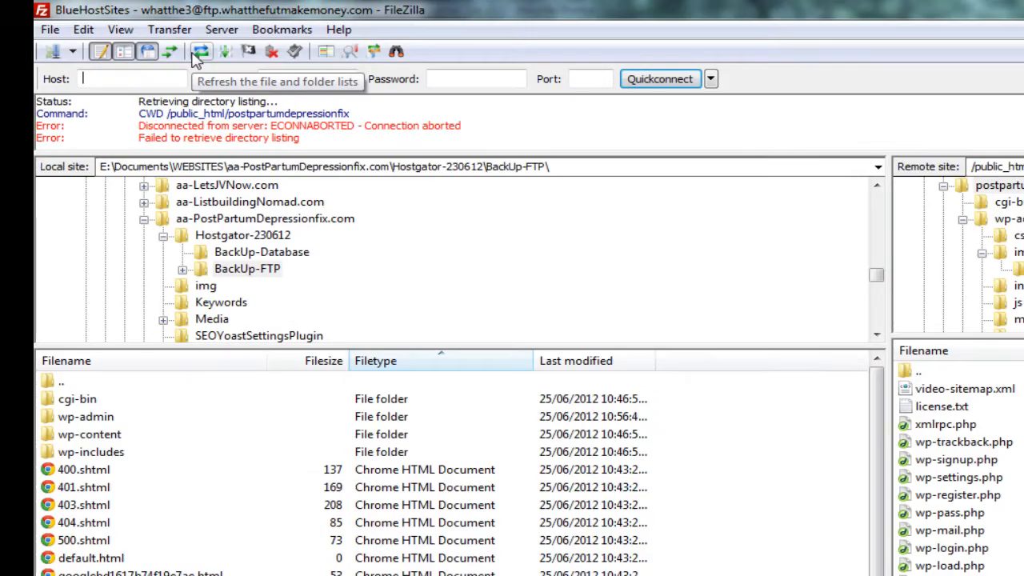
Switch to FileZilla, replace the BlueHostSites connection with PostParDeprsFix.com-HG and open the remote public_html folder
left_click(116, 30)
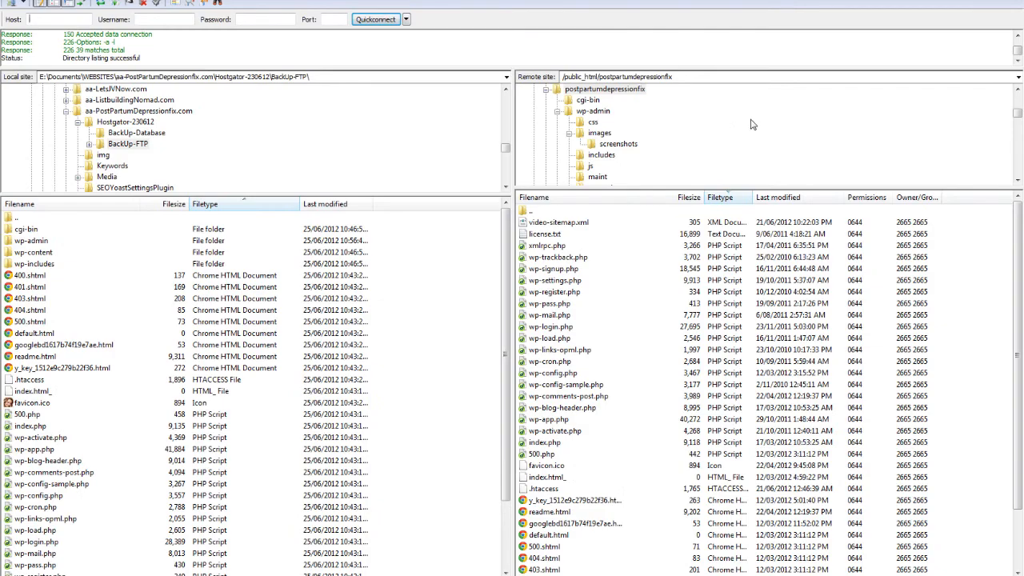
left_click_drag(1017, 114, 993, 76)
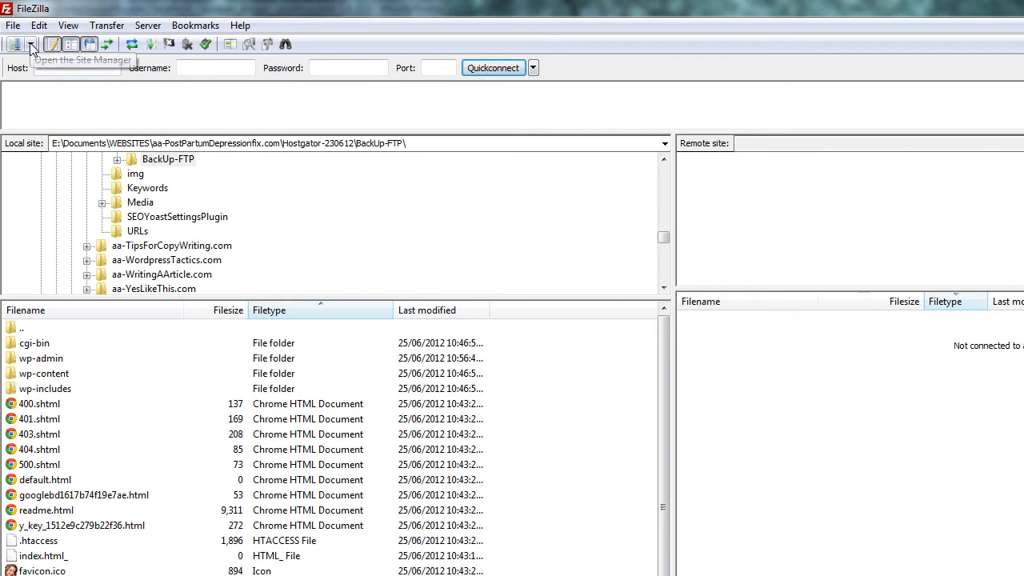
left_click(31, 45)
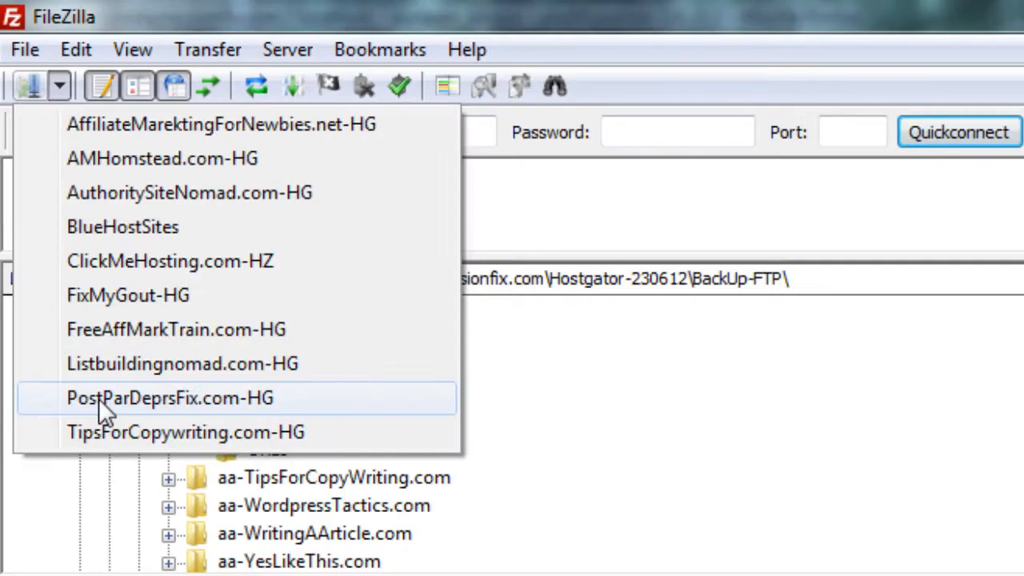
left_click(98, 398)
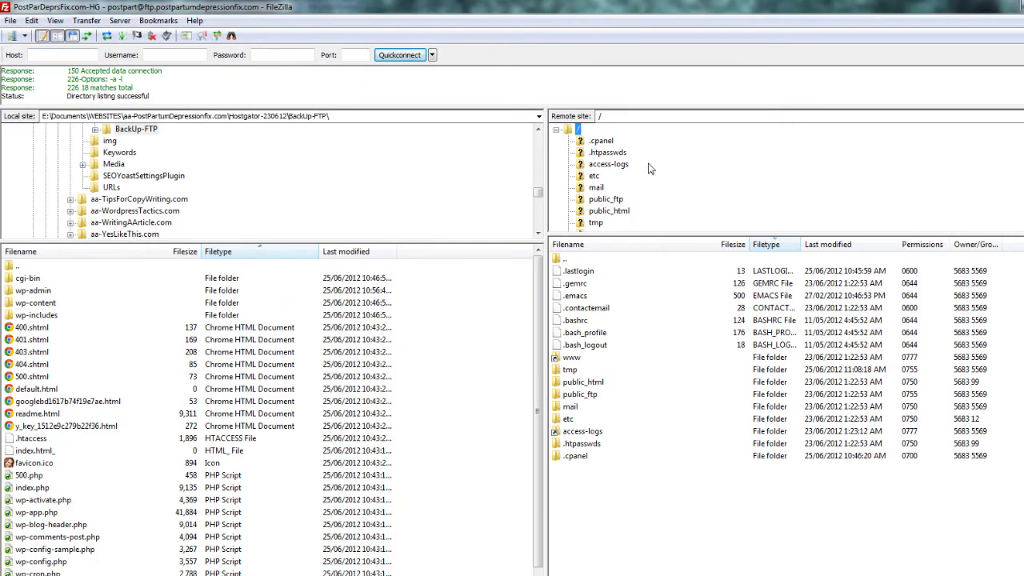
left_click(596, 213)
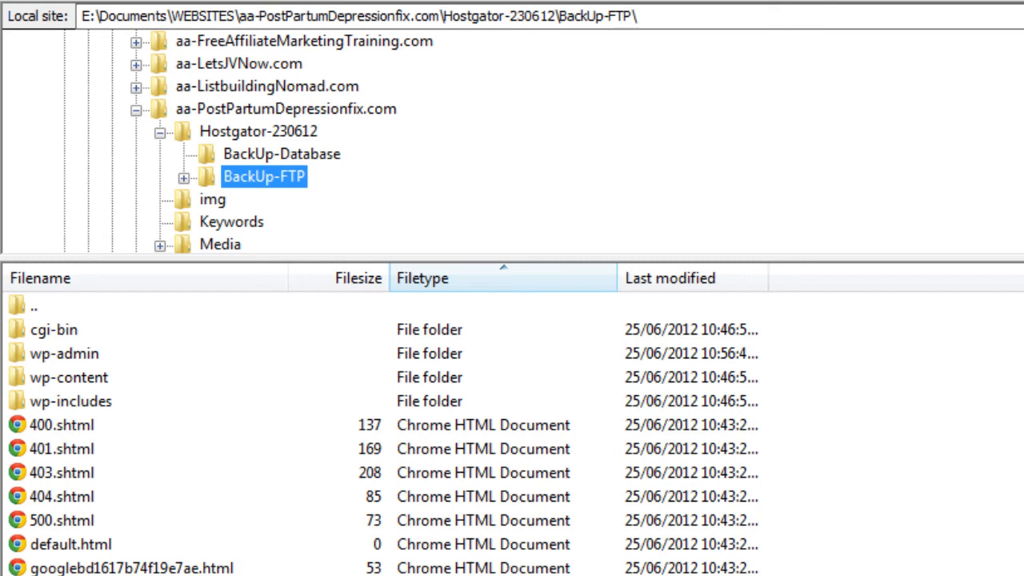
Switch to Windows Explorer and open the BackUp-FTP folder inside Hostgator-230612
scroll(512, 432, "down", 3)
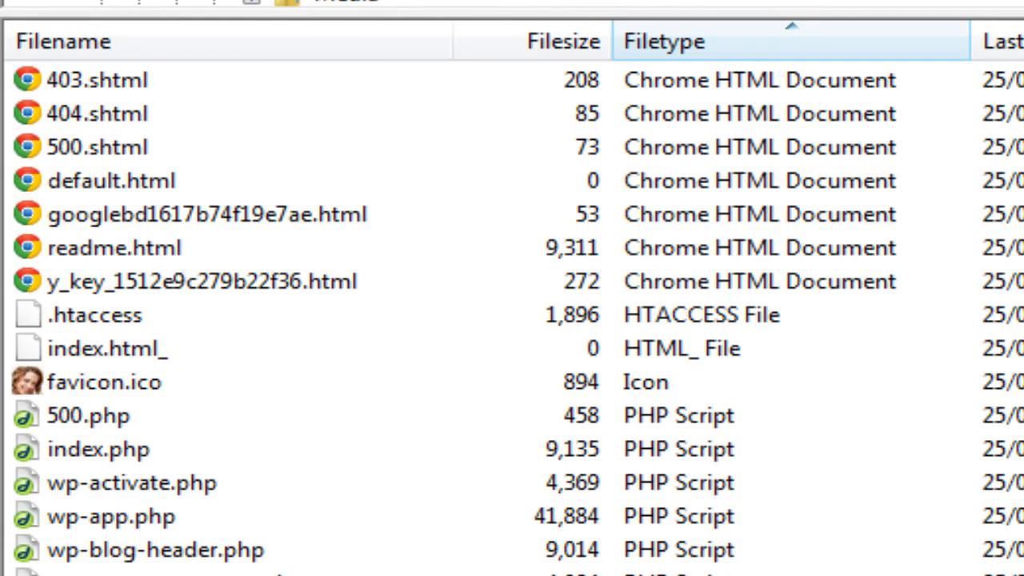
key("alt+Tab")
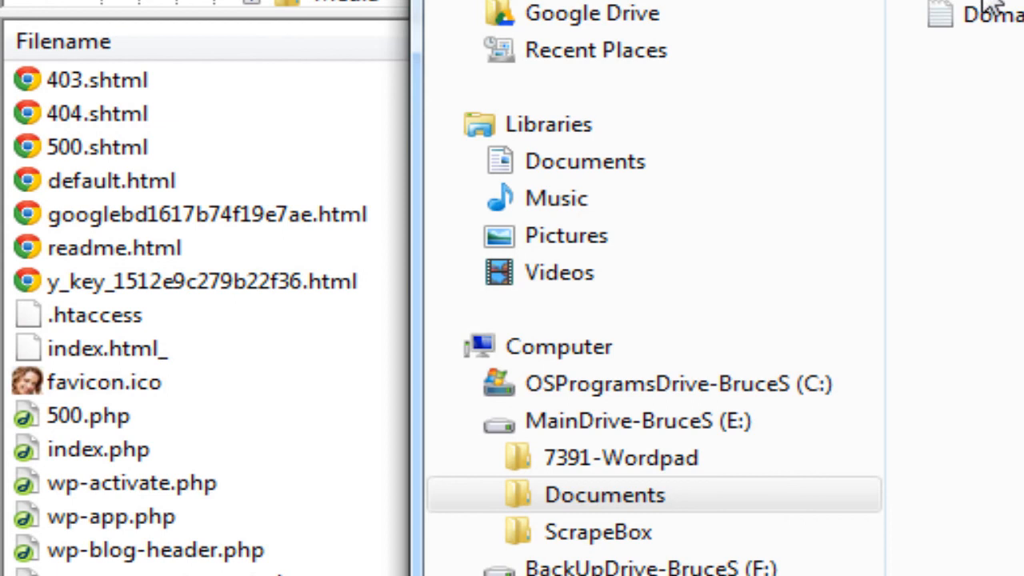
left_click(642, 105)
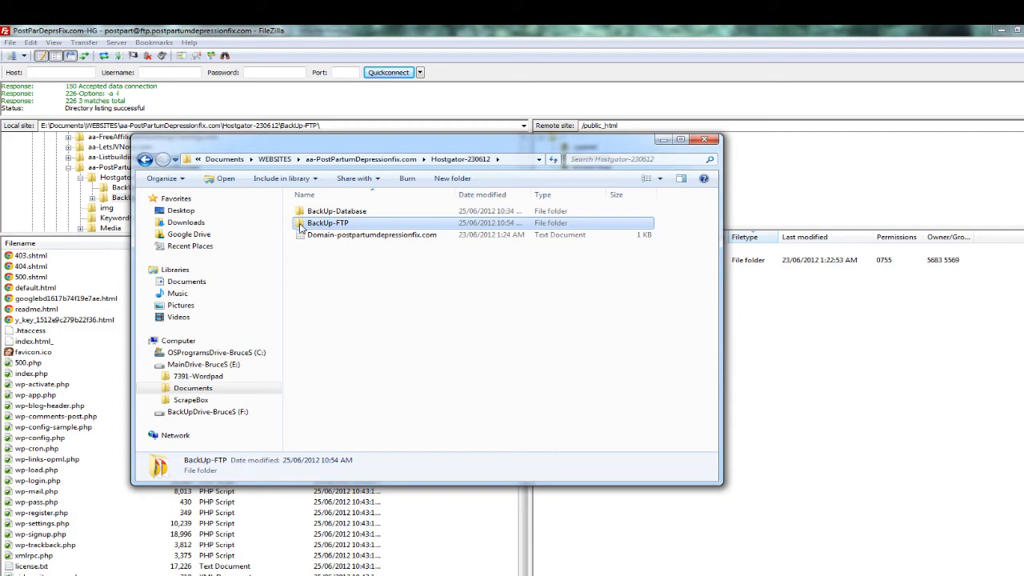
double_click(300, 228)
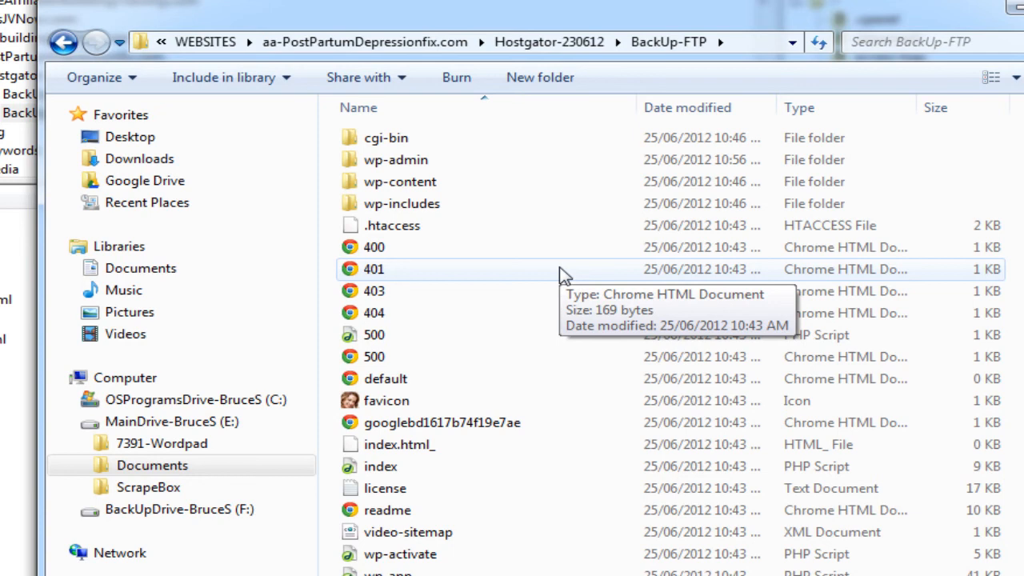
Open wp-config from the BackUp-FTP folder in a maximized Dreamweaver 8 window and go to its DB_NAME and DB_USER definitions
scroll(545, 272, "down", 2)
scroll(544, 272, "down", 4)
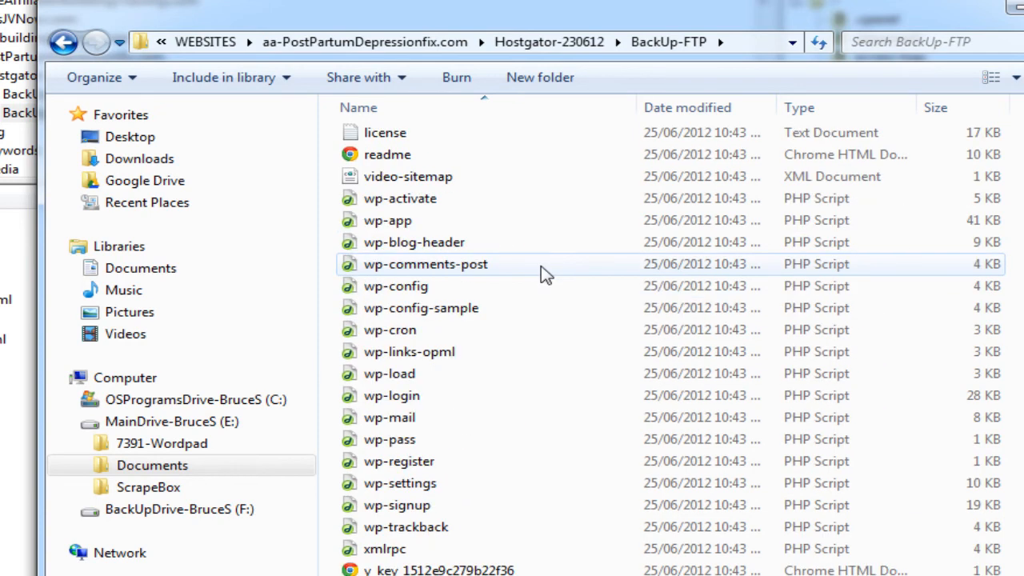
left_click(358, 290)
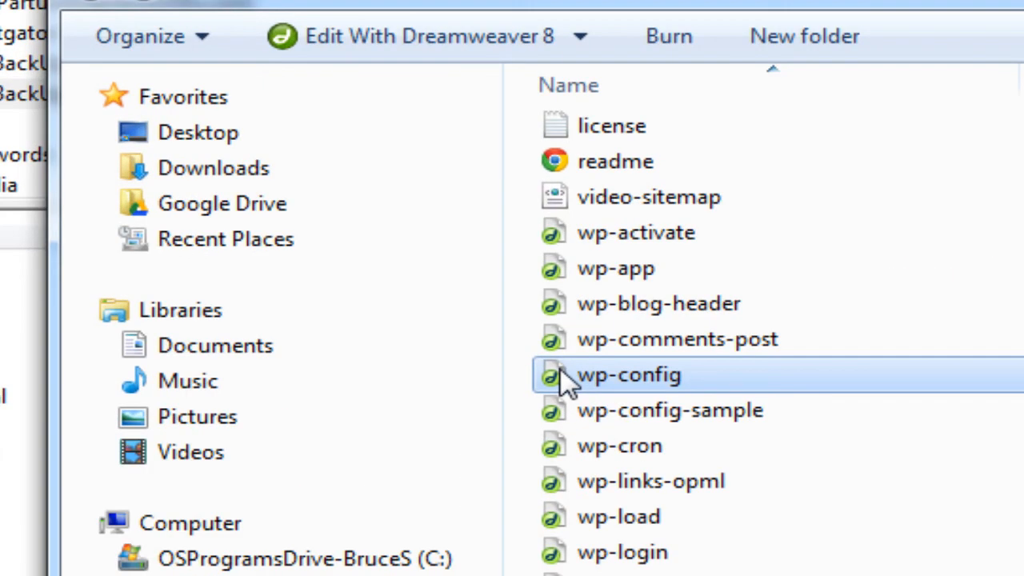
right_click(565, 383)
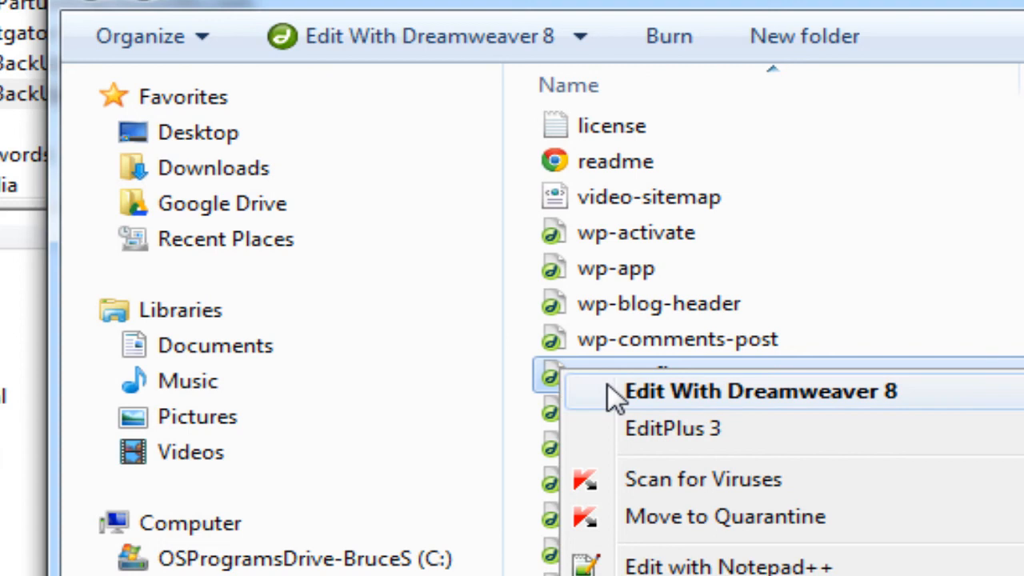
left_click(690, 392)
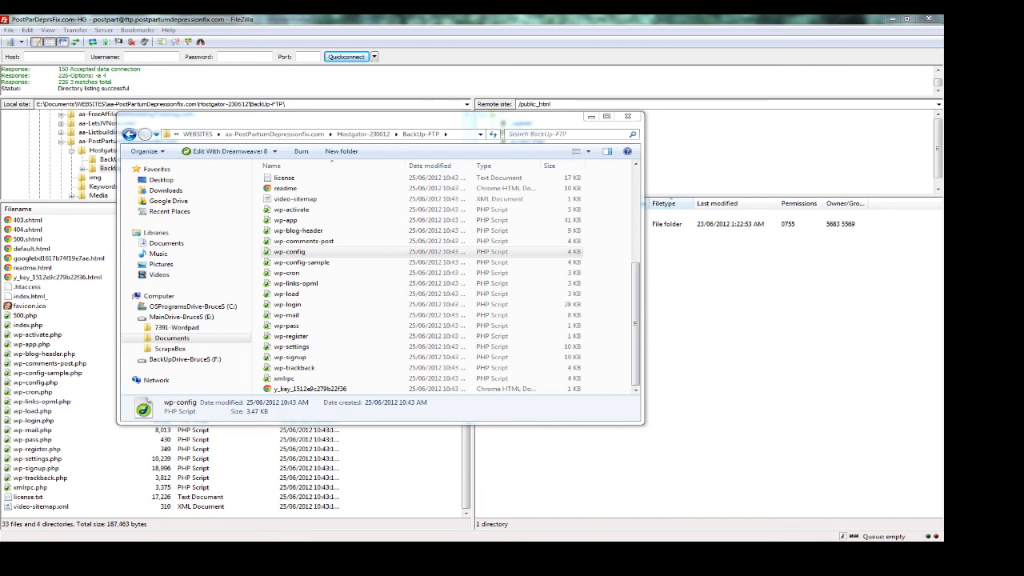
left_click_drag(0, 56, 679, 80)
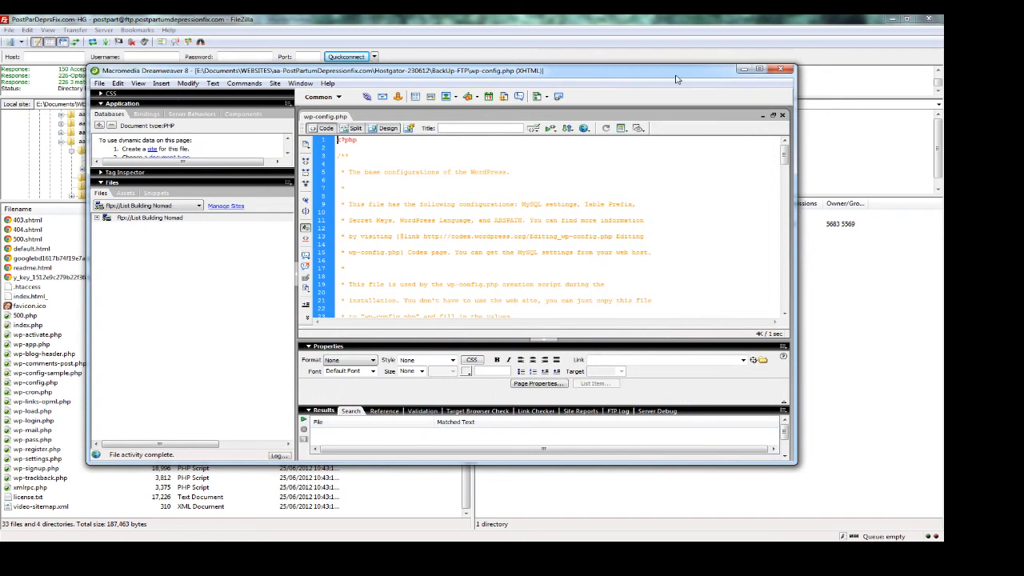
double_click(760, 70)
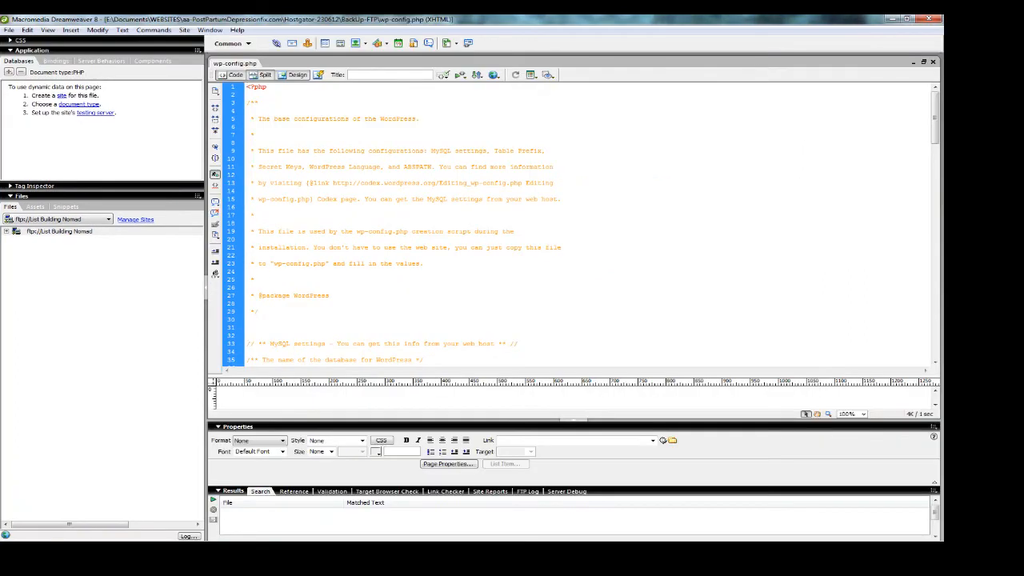
left_click(520, 264)
scroll(517, 260, "down", 3)
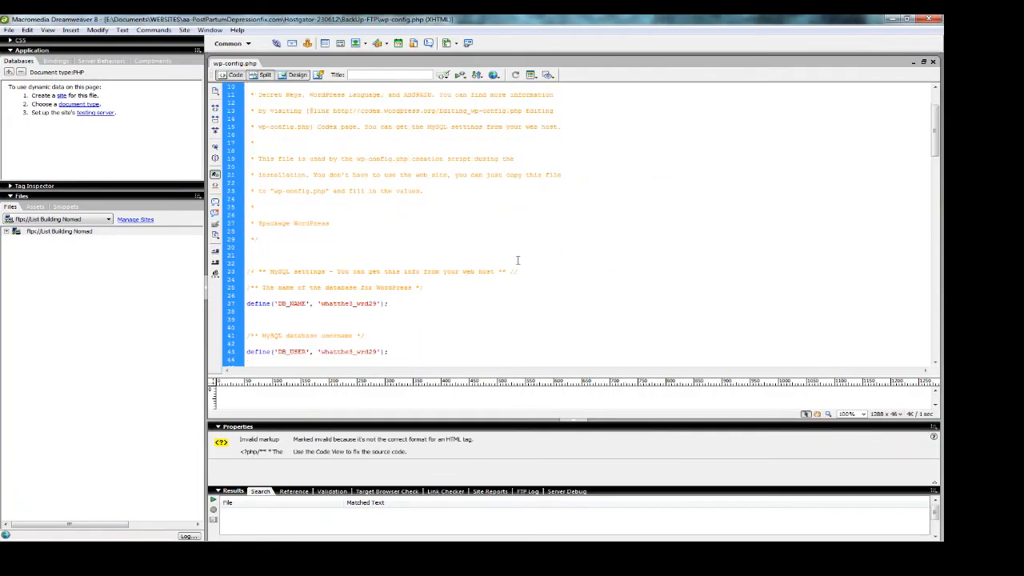
scroll(518, 260, "down", 4)
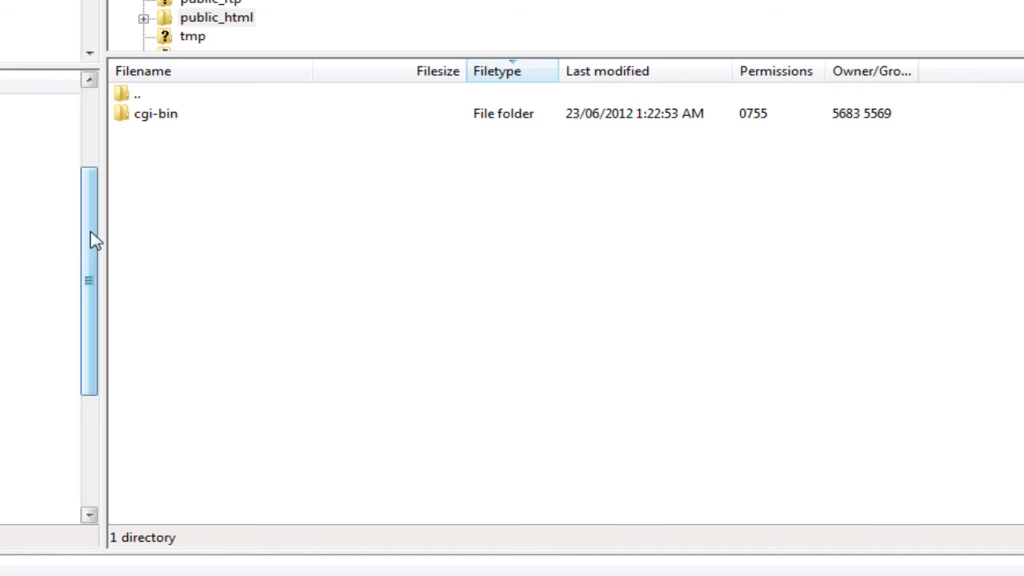
Switch to FileZilla, look through the whole local file list and check which commands are available for its files
left_click_drag(89, 235, 80, 152)
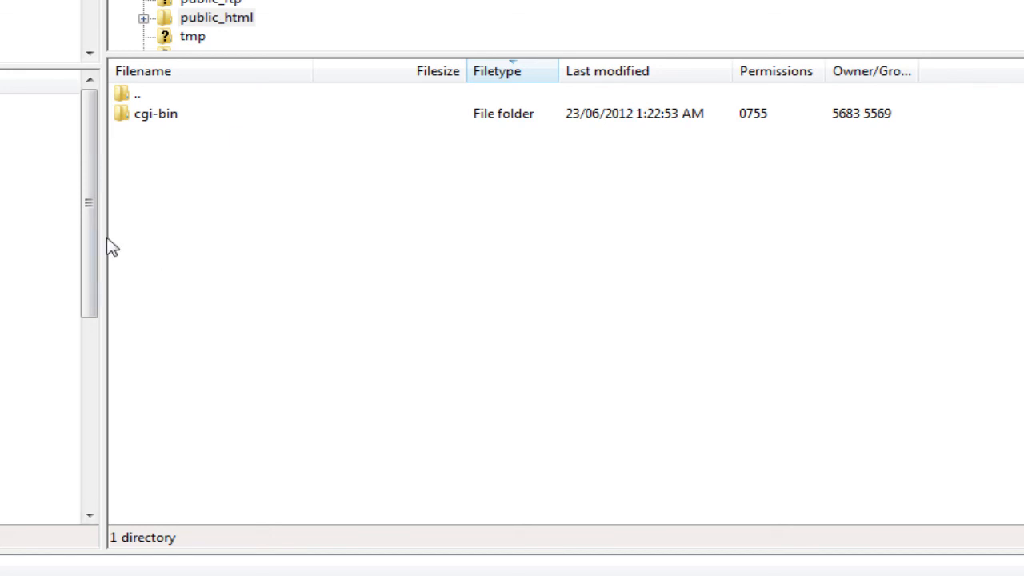
left_click_drag(90, 210, 89, 400)
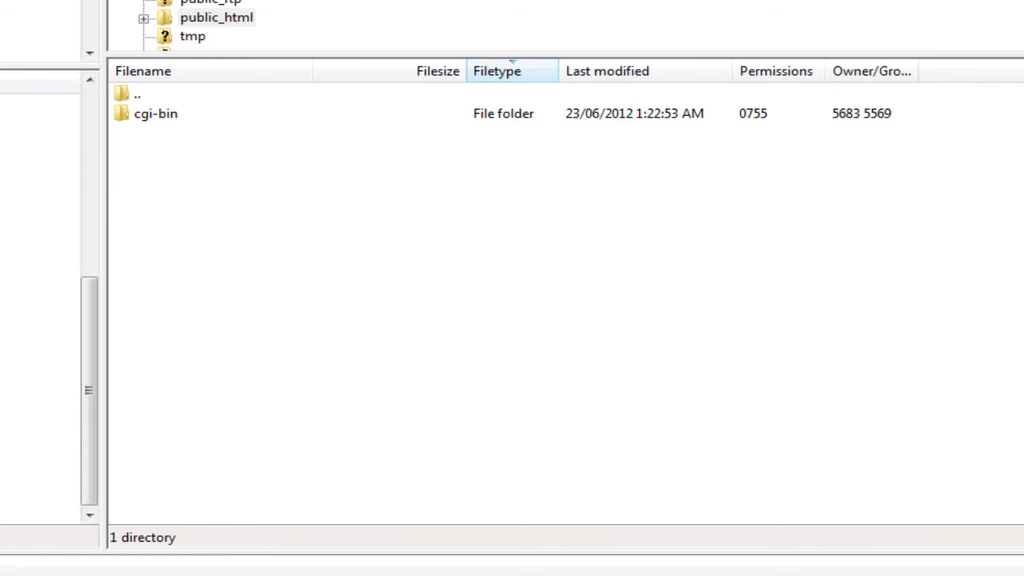
right_click(0, 204)
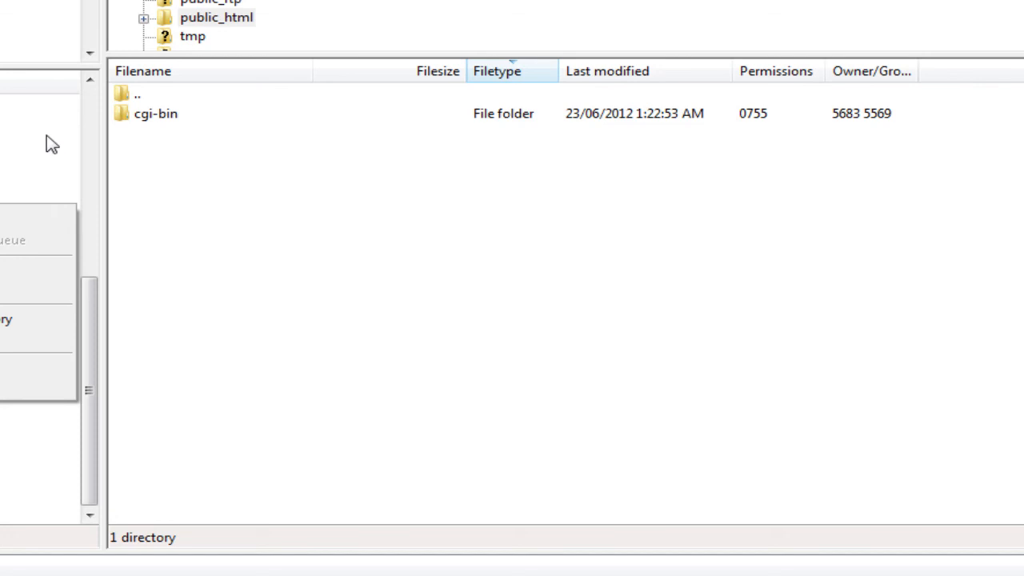
left_click(85, 123)
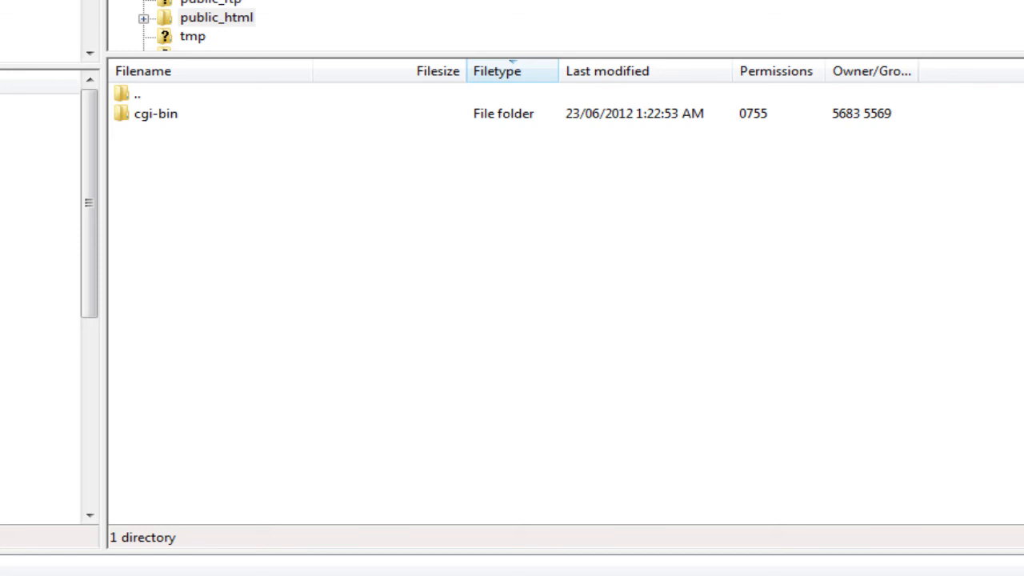
left_click(91, 504)
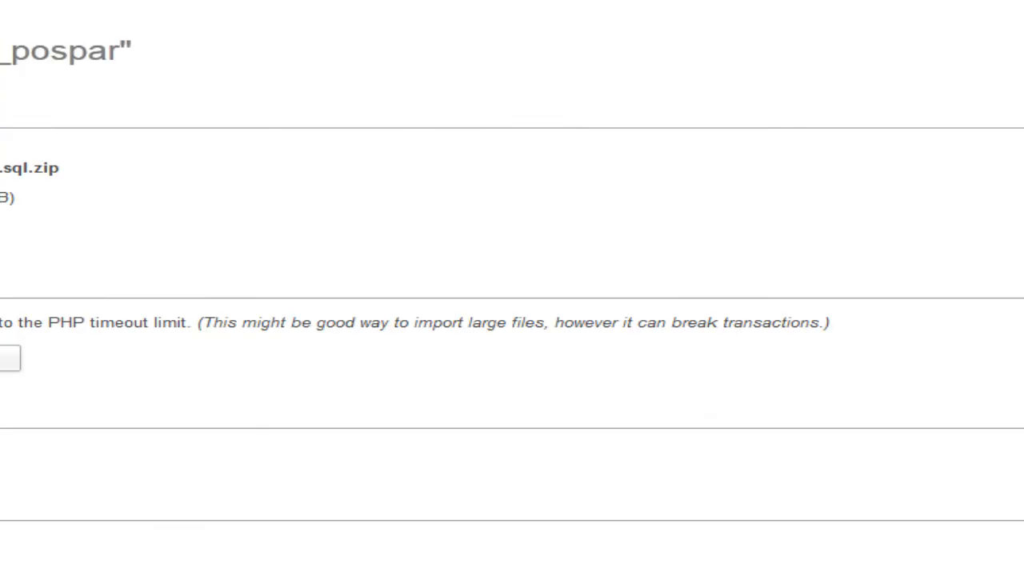
key("ctrl+t")
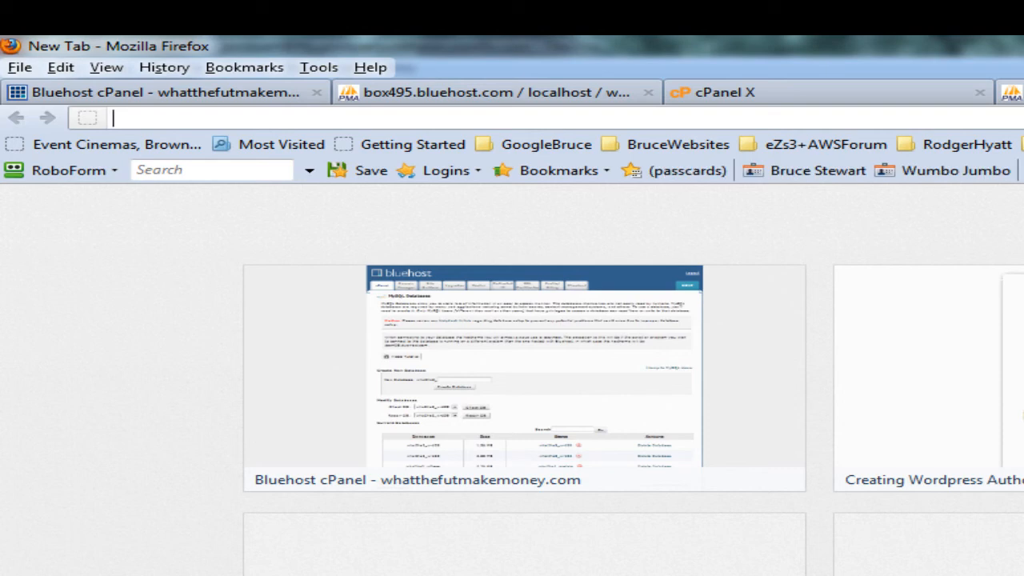
key("ctrl+v")
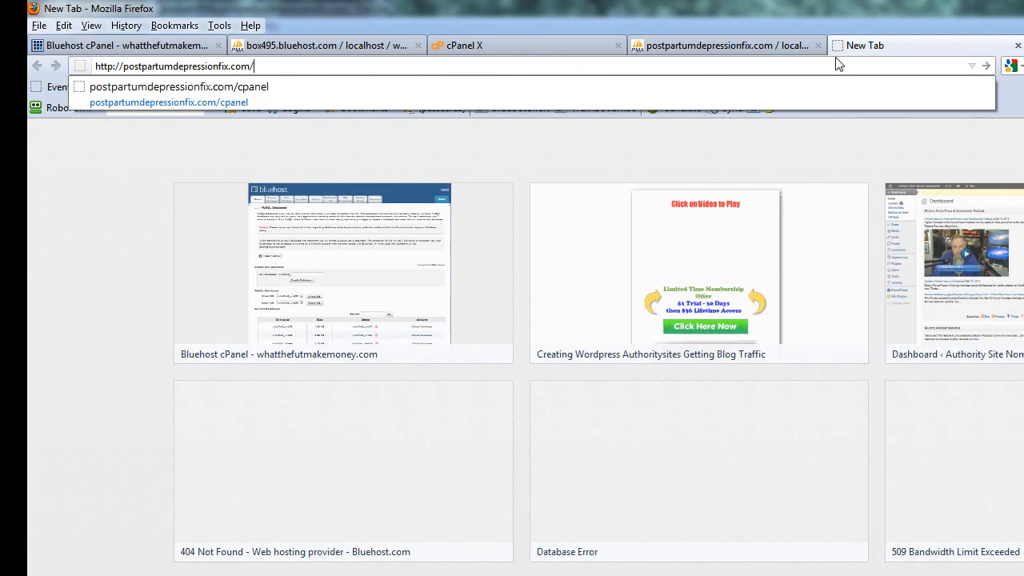
key("Return")
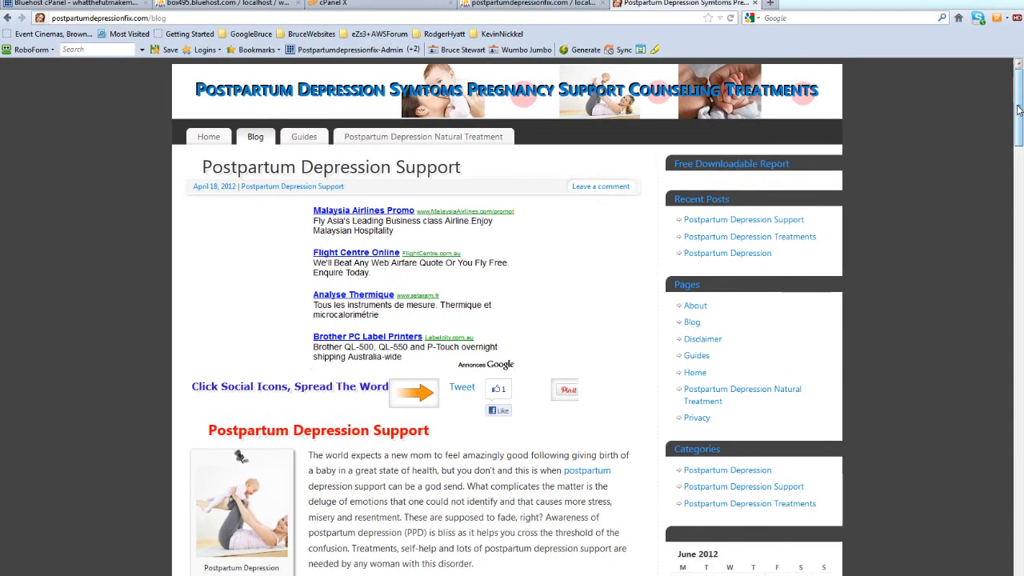
Look through the whole postpartumdepressionfix.com blog page, checking its posts, images and videos, and return to its beginning
left_click_drag(1008, 50, 1007, 74)
left_click_drag(1020, 133, 1015, 216)
scroll(954, 229, "down", 3)
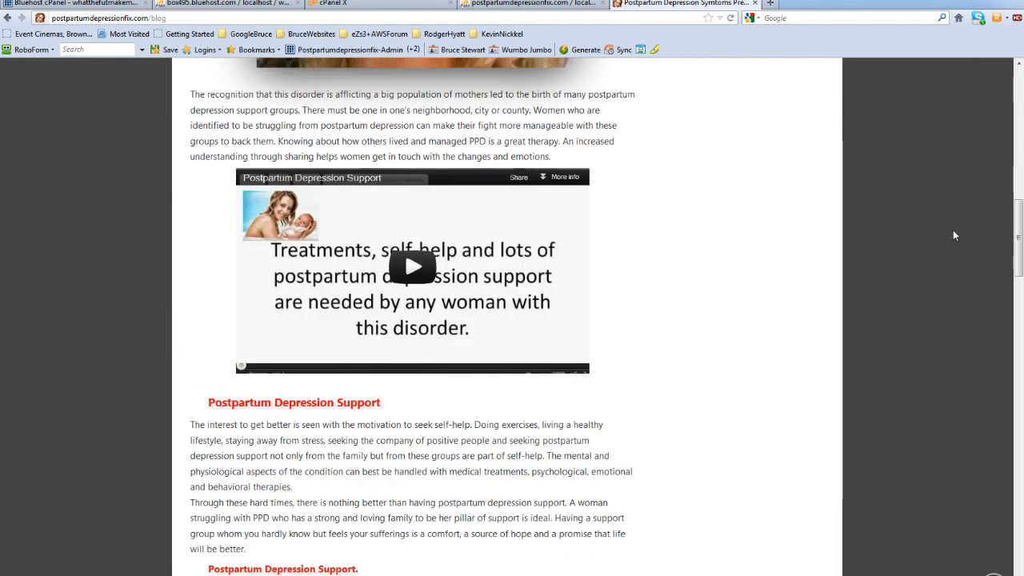
scroll(953, 229, "down", 3)
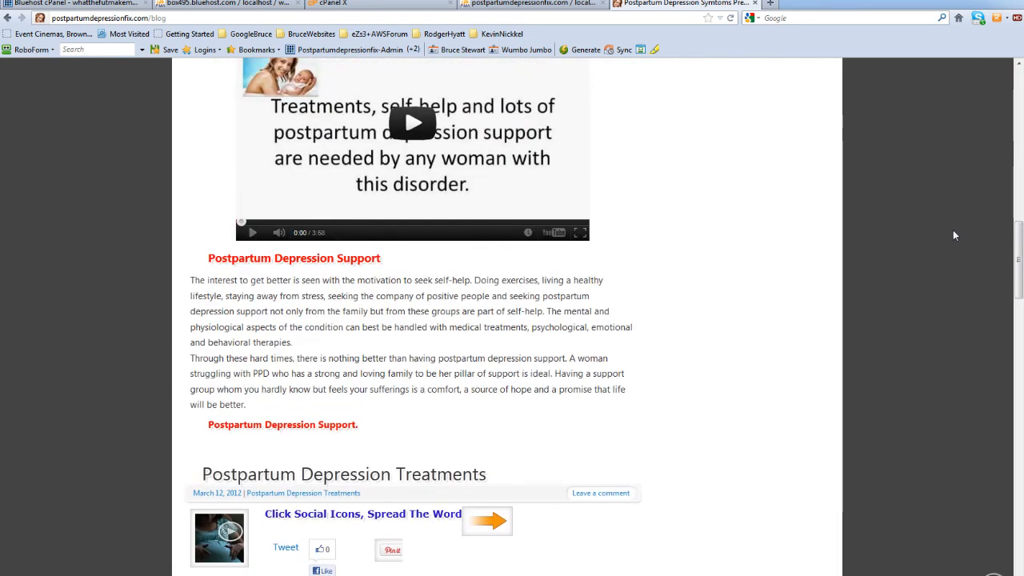
scroll(953, 235, "down", 3)
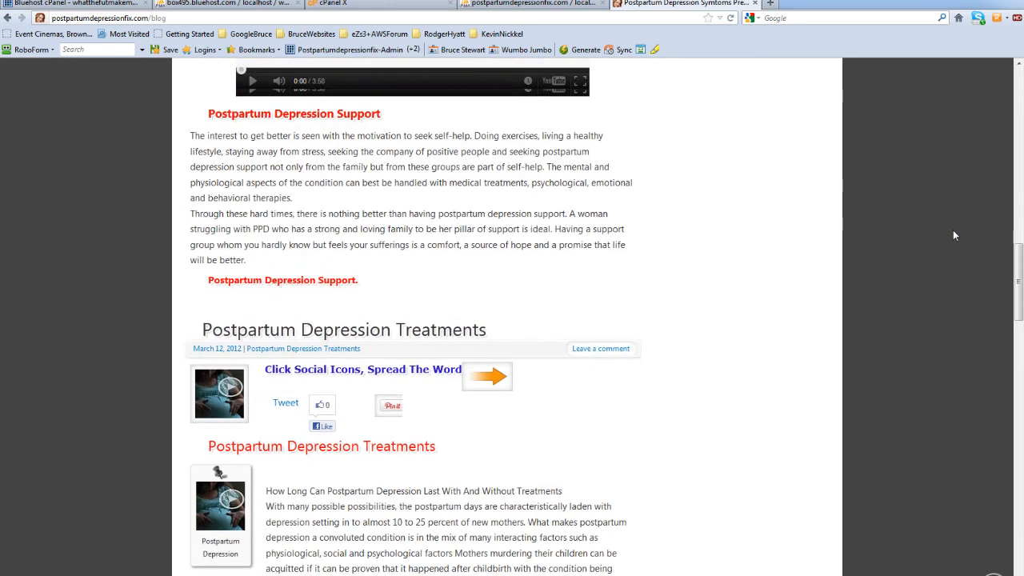
scroll(953, 235, "down", 3)
scroll(953, 235, "down", 8)
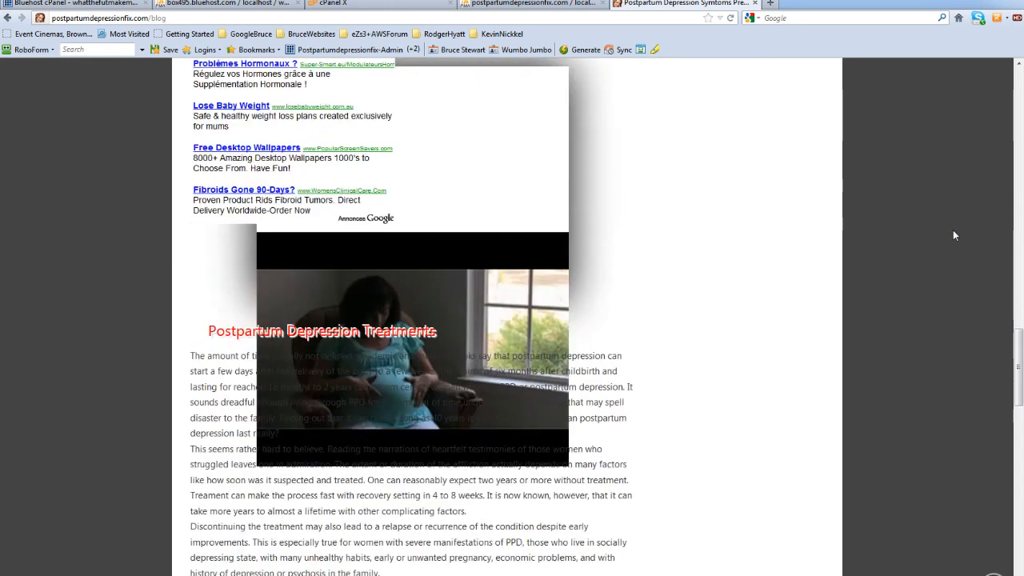
scroll(953, 235, "down", 6)
scroll(951, 228, "down", 9)
scroll(951, 228, "down", 12)
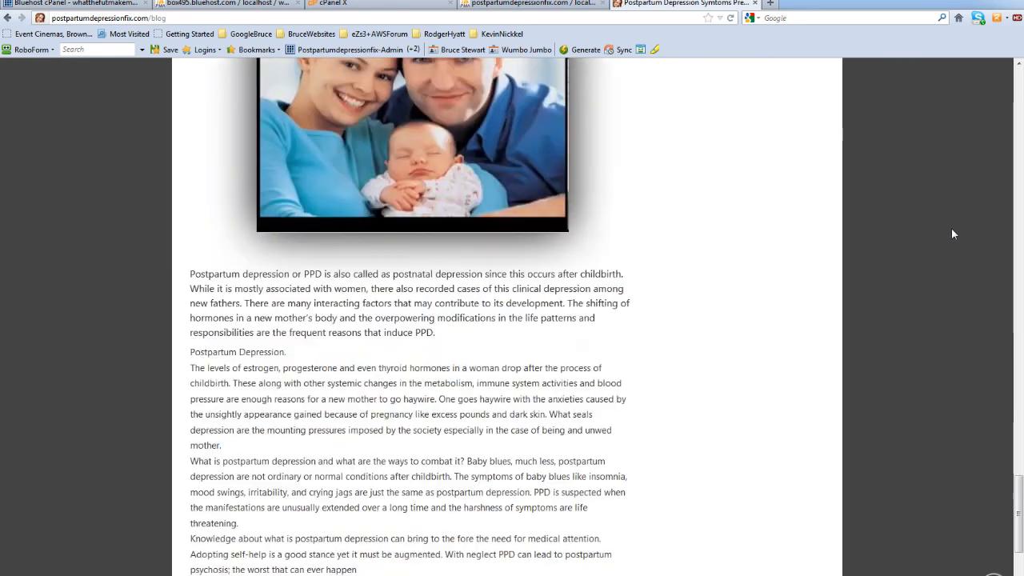
scroll(951, 233, "down", 1)
scroll(952, 234, "up", 20)
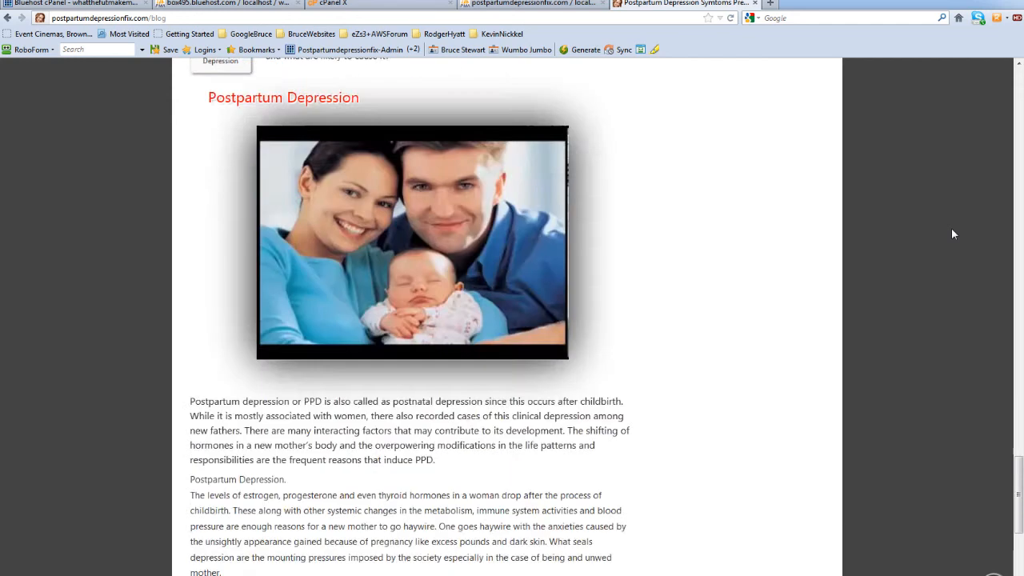
scroll(952, 234, "up", 20)
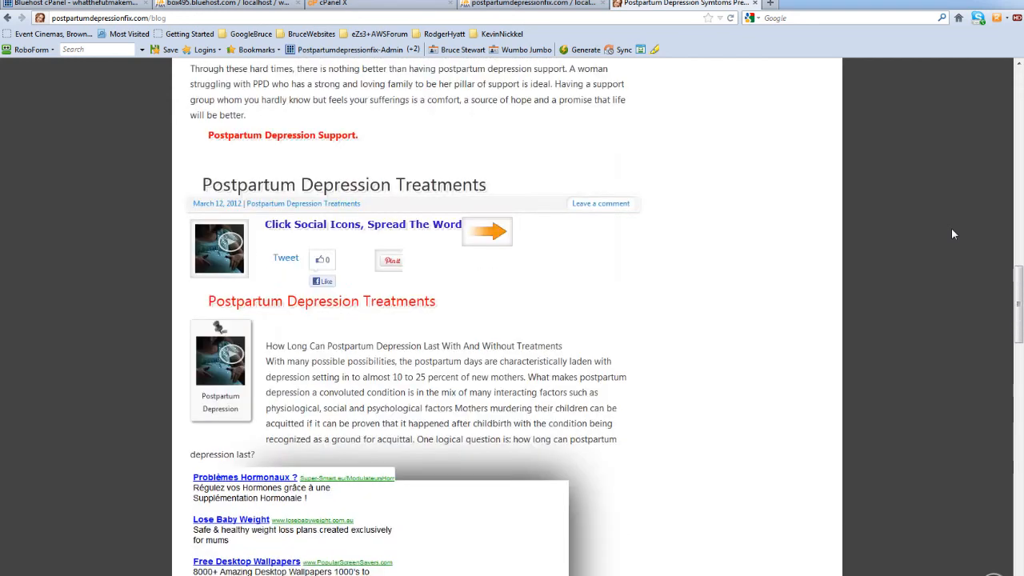
scroll(953, 232, "up", 6)
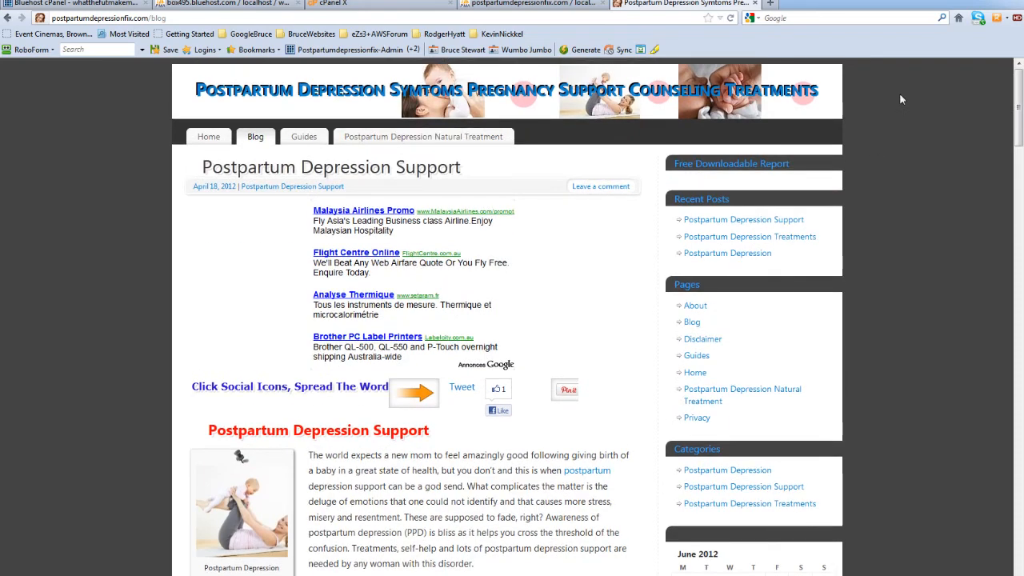
Review the Bluehost export page for whatthe3_wrd29, the Bluehost cPanel and the import page for the postpart_pospar database
left_click(236, 4)
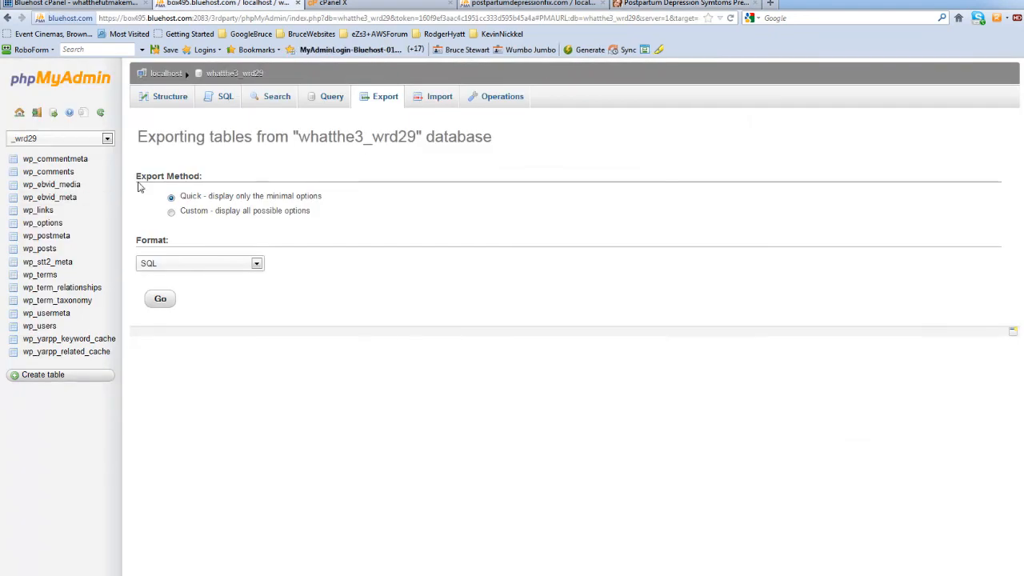
left_click(121, 5)
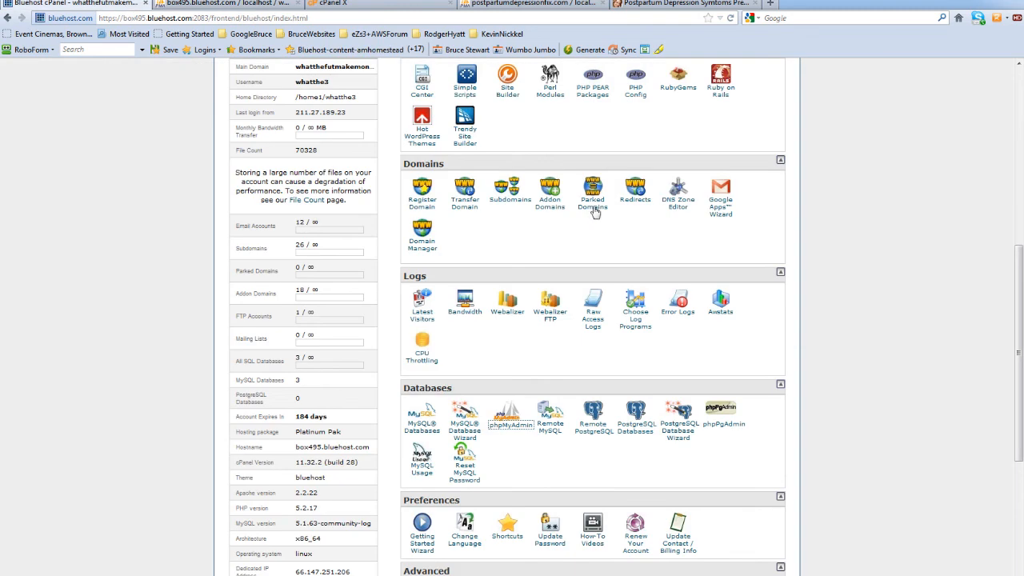
left_click(248, 5)
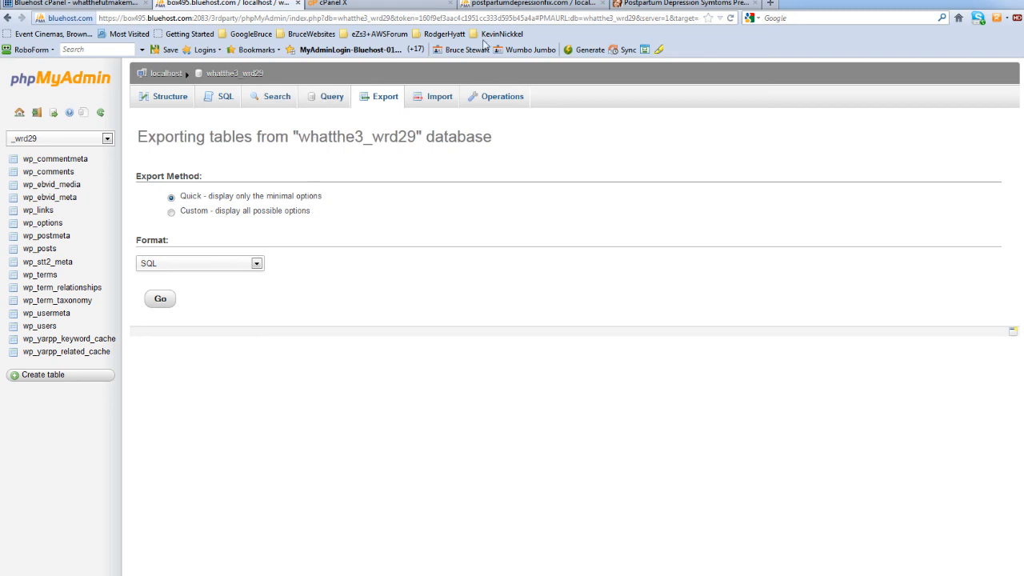
left_click(506, 4)
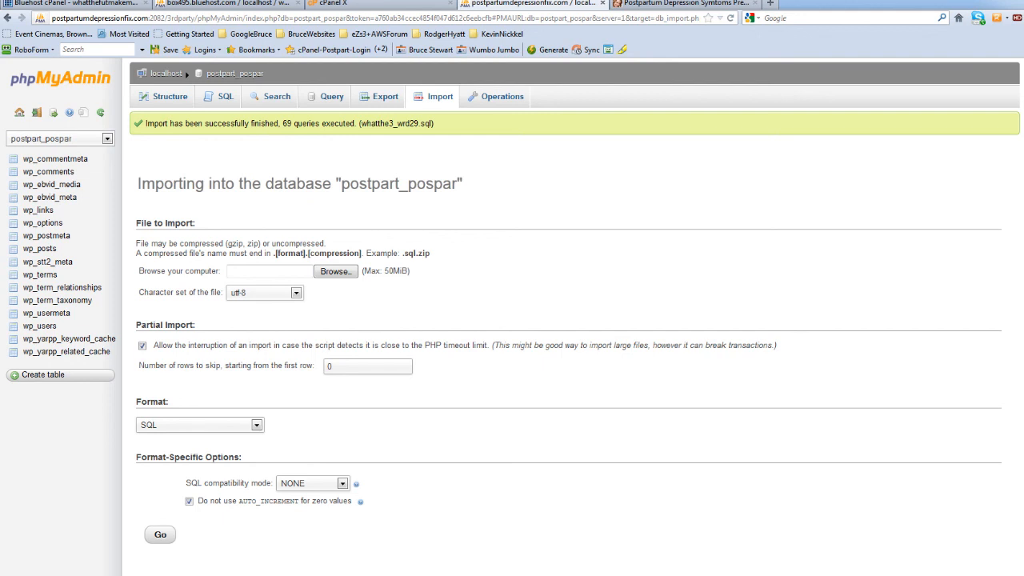
key("alt+Tab")
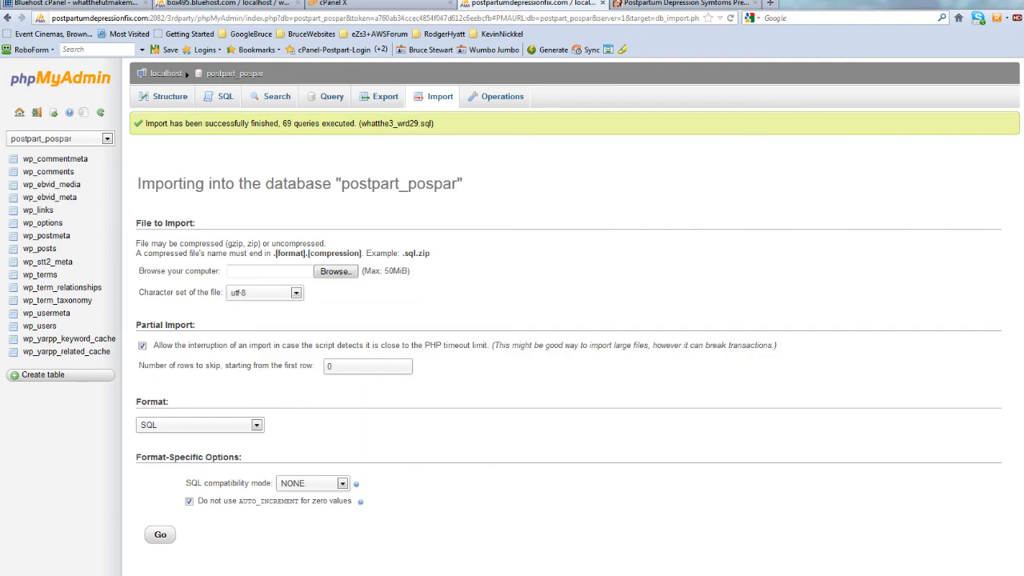
Return to the postpartumdepressionfix.com blog and check the first post and the sidebar down to the Blogroll
left_click(682, 5)
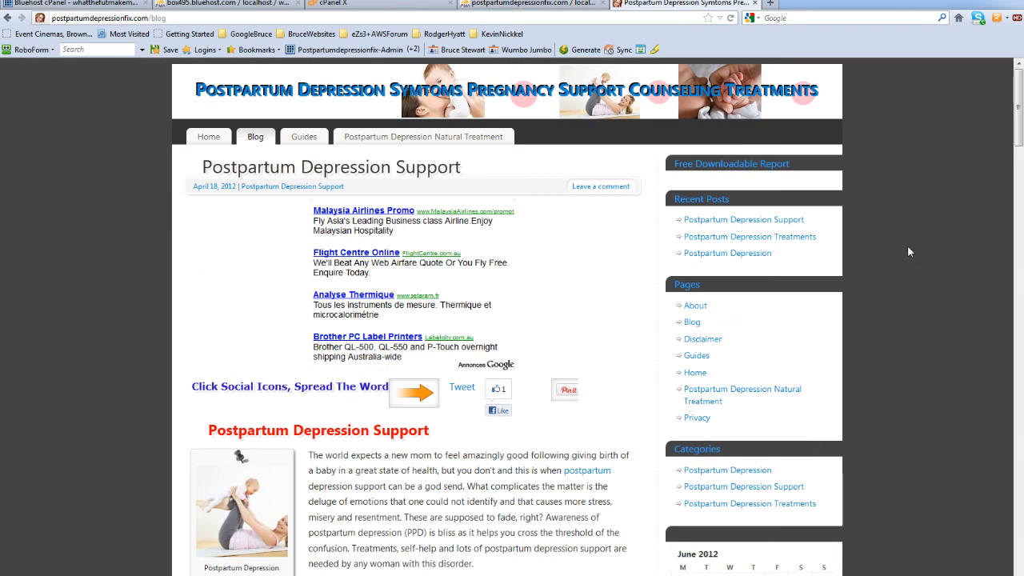
scroll(908, 248, "down", 3)
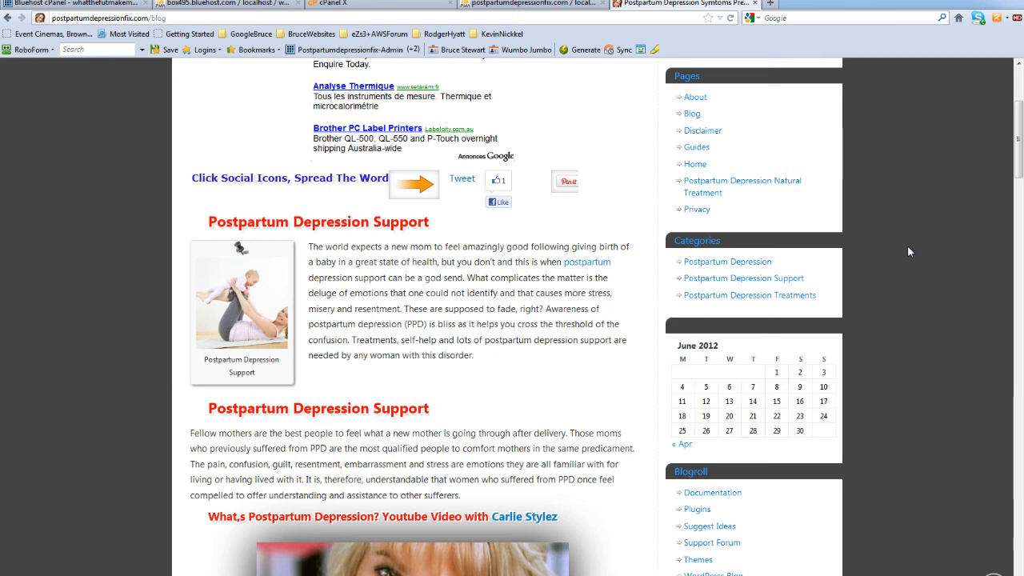
scroll(908, 246, "down", 5)
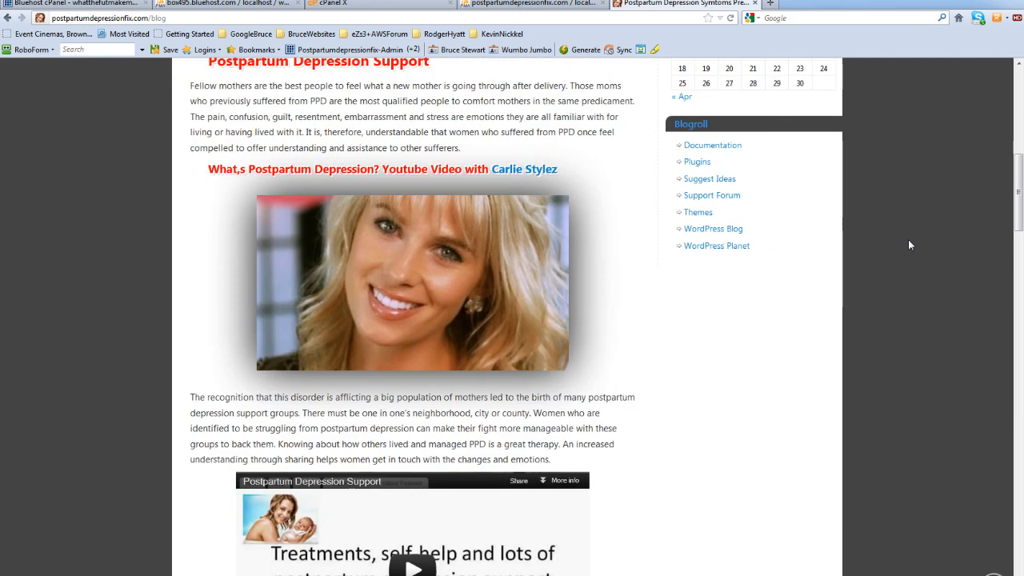
scroll(910, 245, "up", 2)
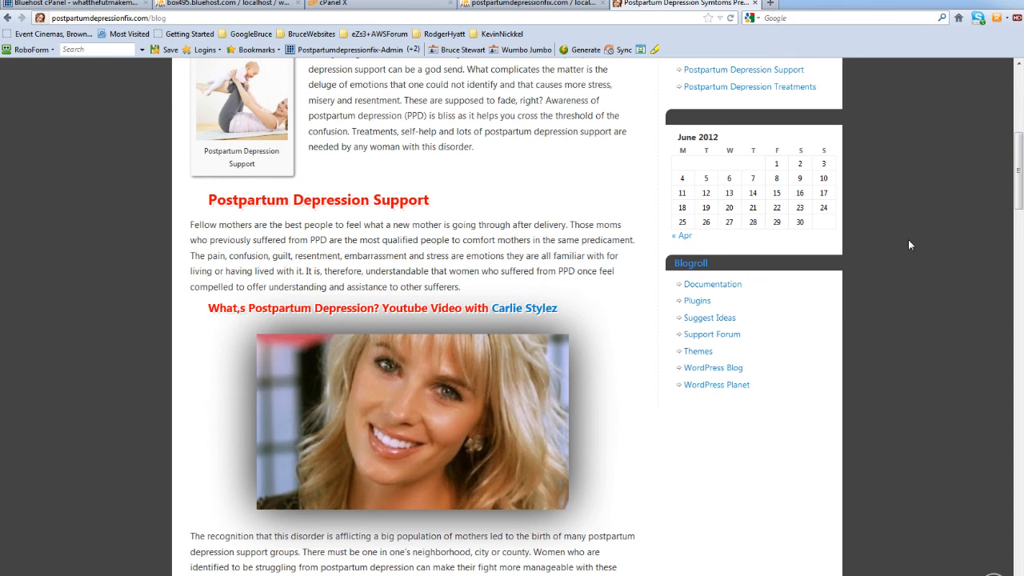
scroll(909, 244, "up", 4)
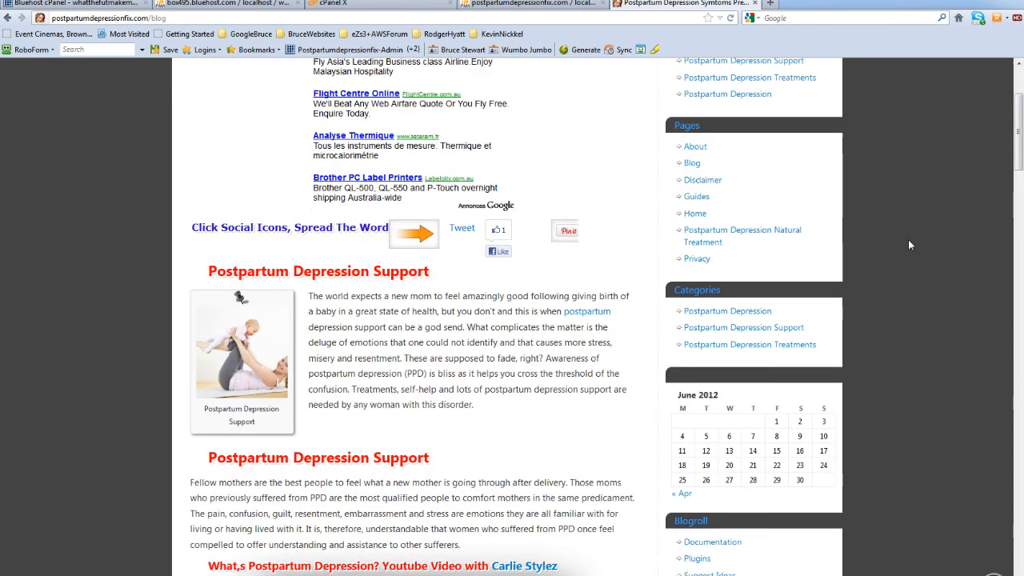